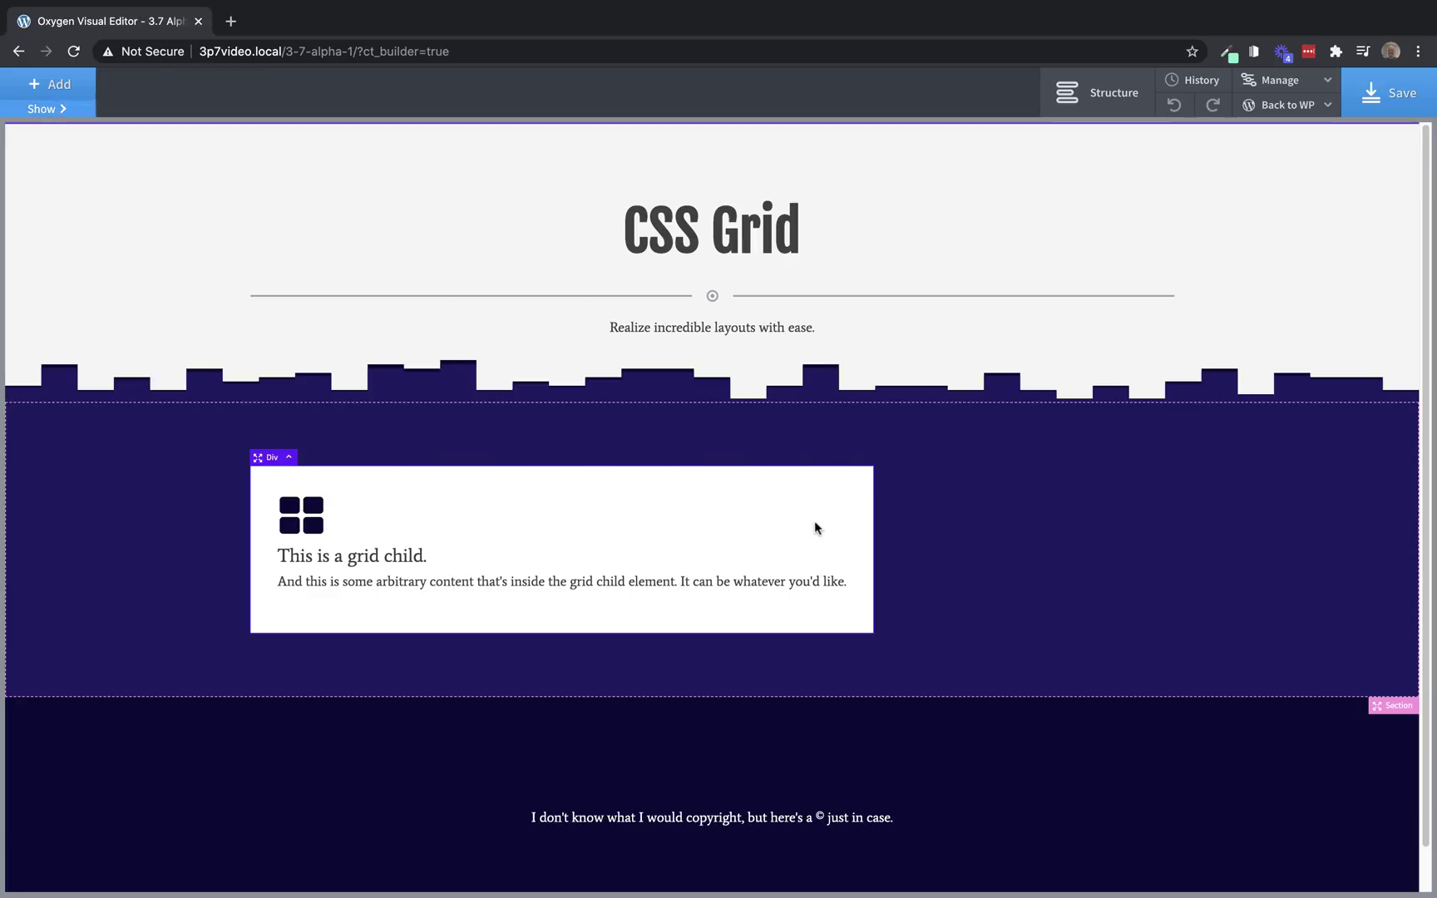
Duplicate the grid-child card so five identical cards stack in the purple section
{"action": "left_click", "coordinate": [62, 110]}
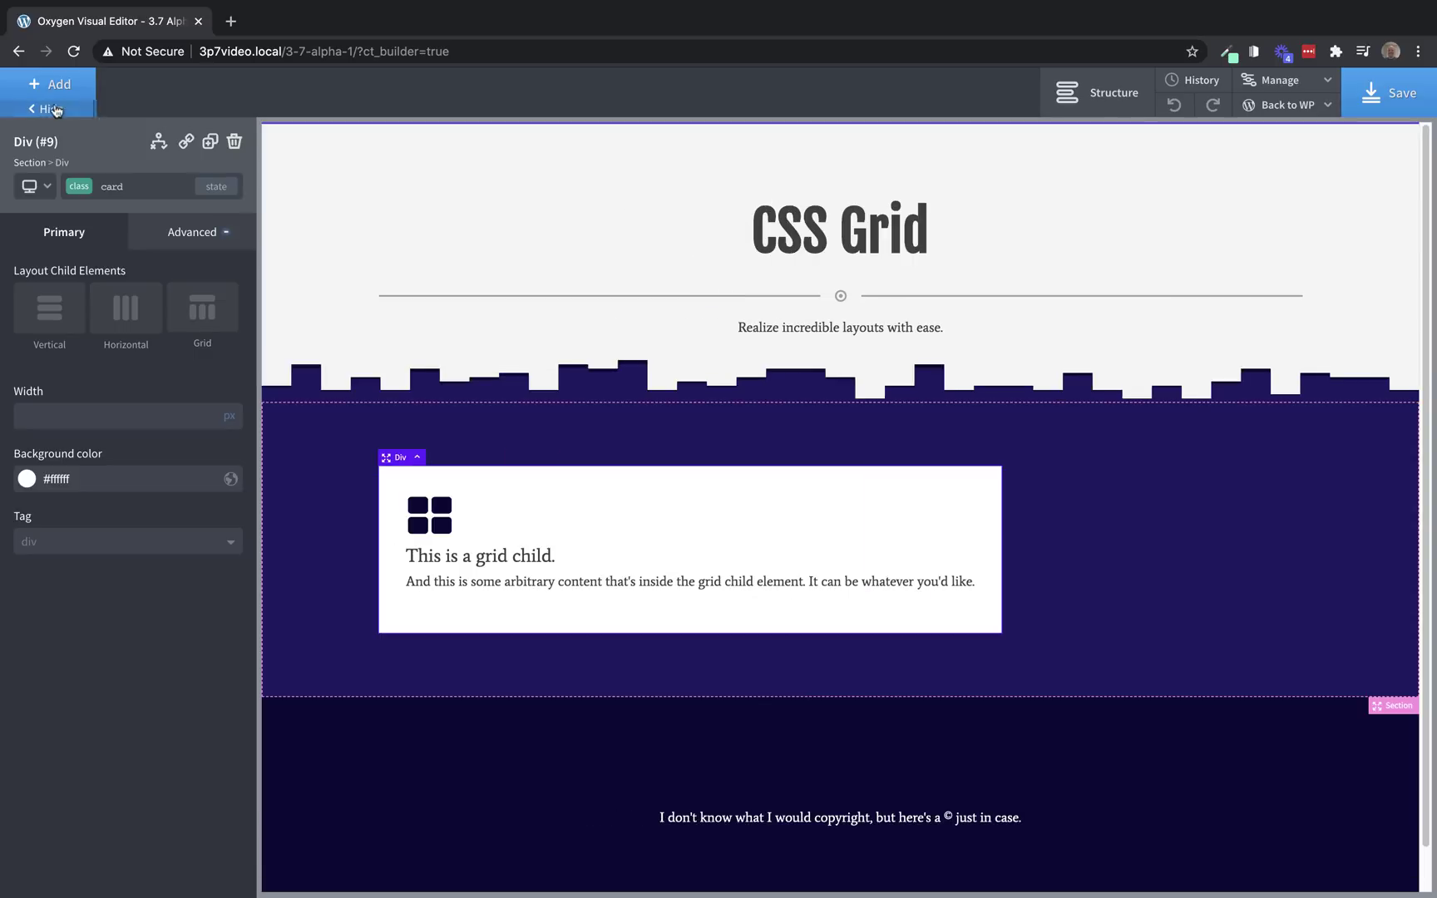
{"action": "left_click", "coordinate": [210, 142]}
{"action": "left_click", "coordinate": [210, 142]}
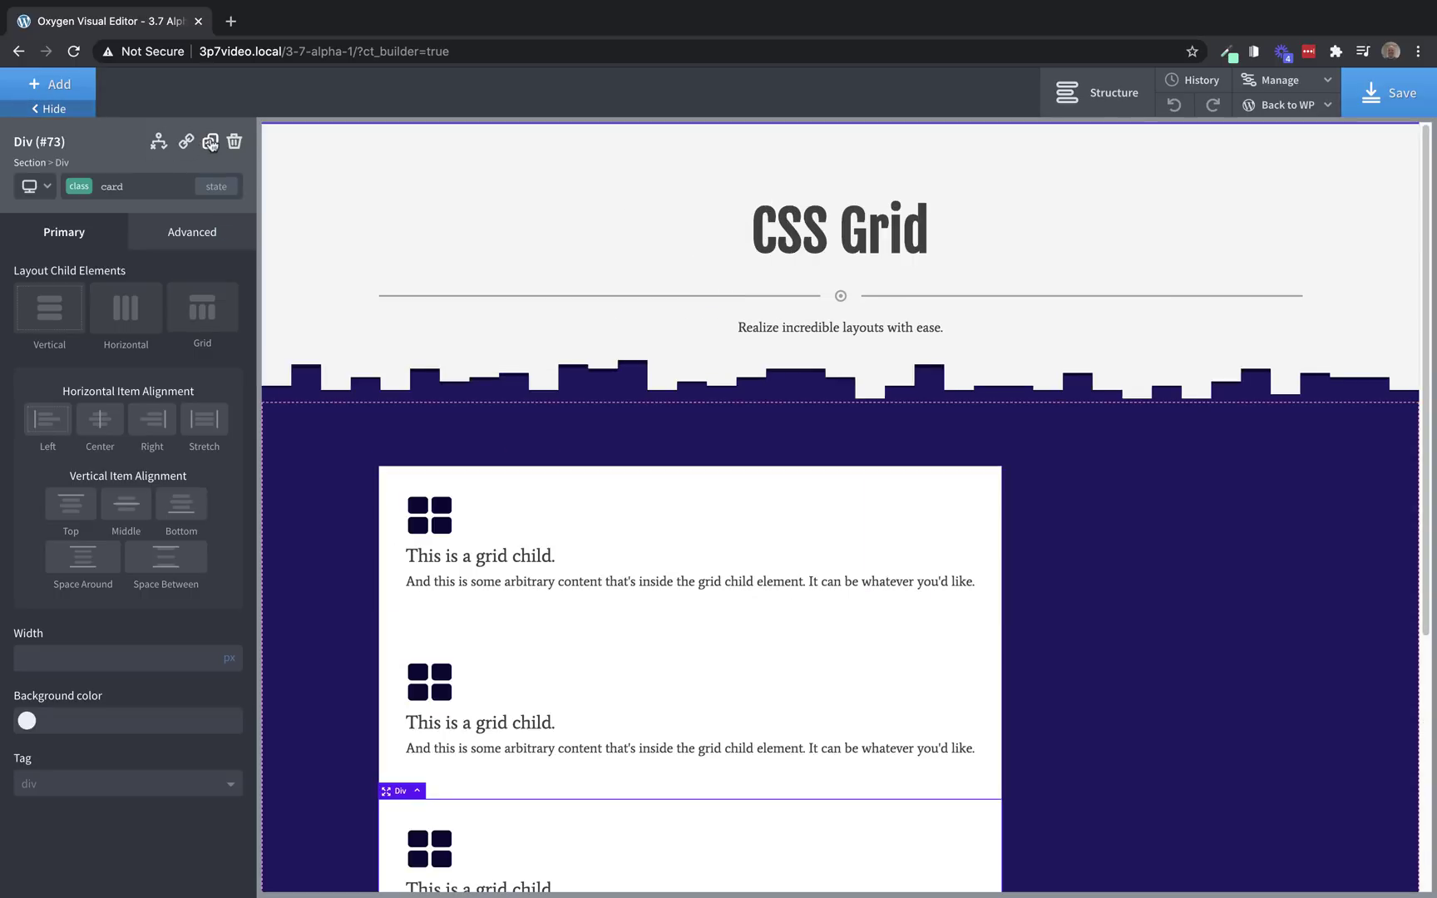
{"action": "left_click", "coordinate": [210, 143]}
{"action": "left_click", "coordinate": [211, 142]}
{"action": "scroll", "coordinate": [1054, 497], "scroll_direction": "down", "scroll_amount": 1}
{"action": "scroll", "coordinate": [753, 394], "scroll_direction": "down", "scroll_amount": 3}
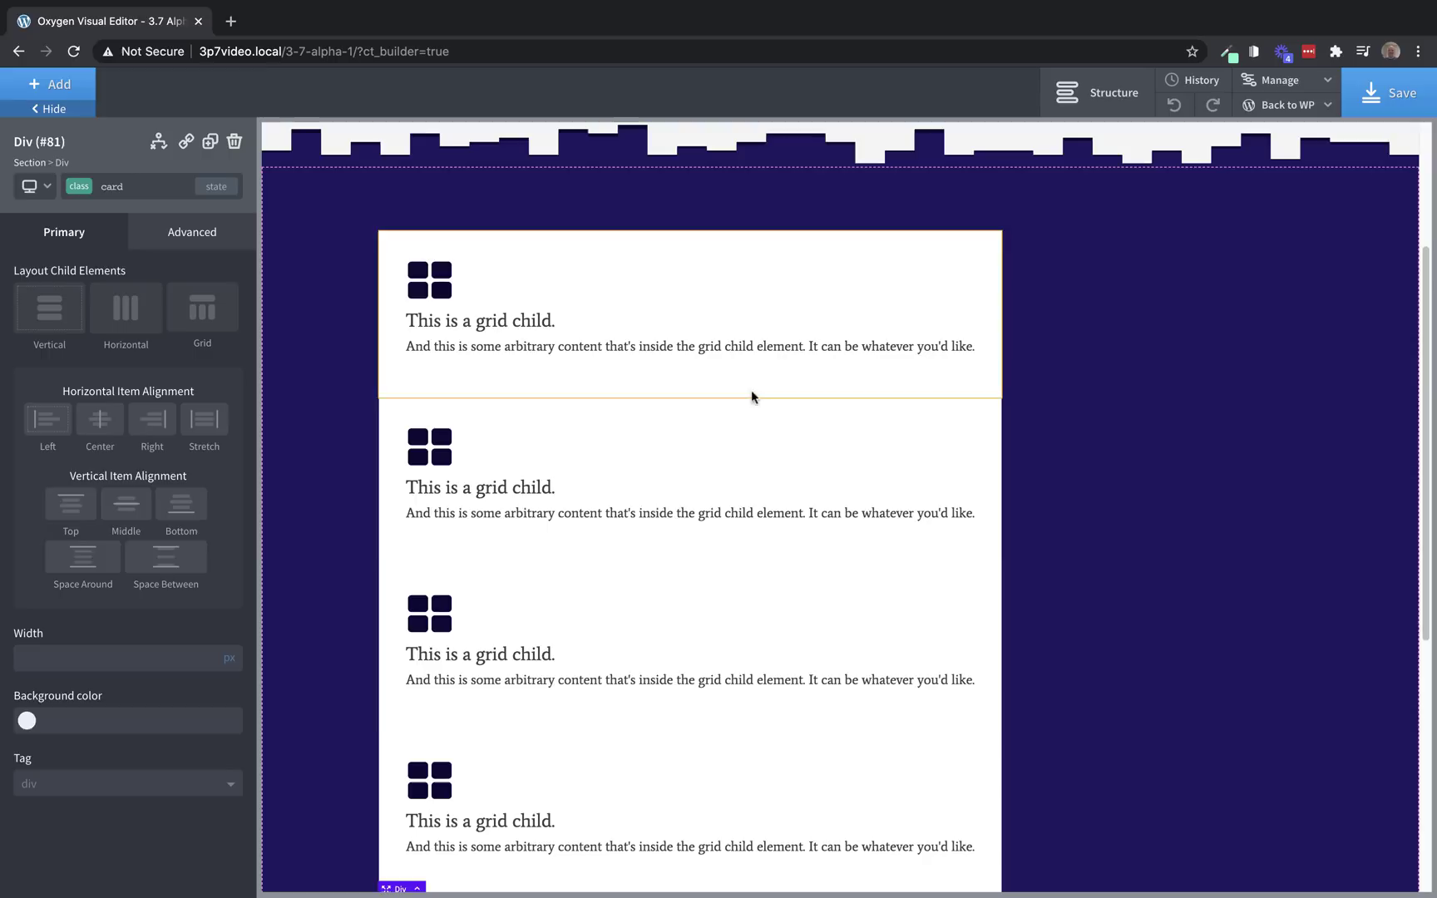
{"action": "scroll", "coordinate": [734, 669], "scroll_direction": "down", "scroll_amount": 2}
{"action": "scroll", "coordinate": [740, 641], "scroll_direction": "up", "scroll_amount": 5}
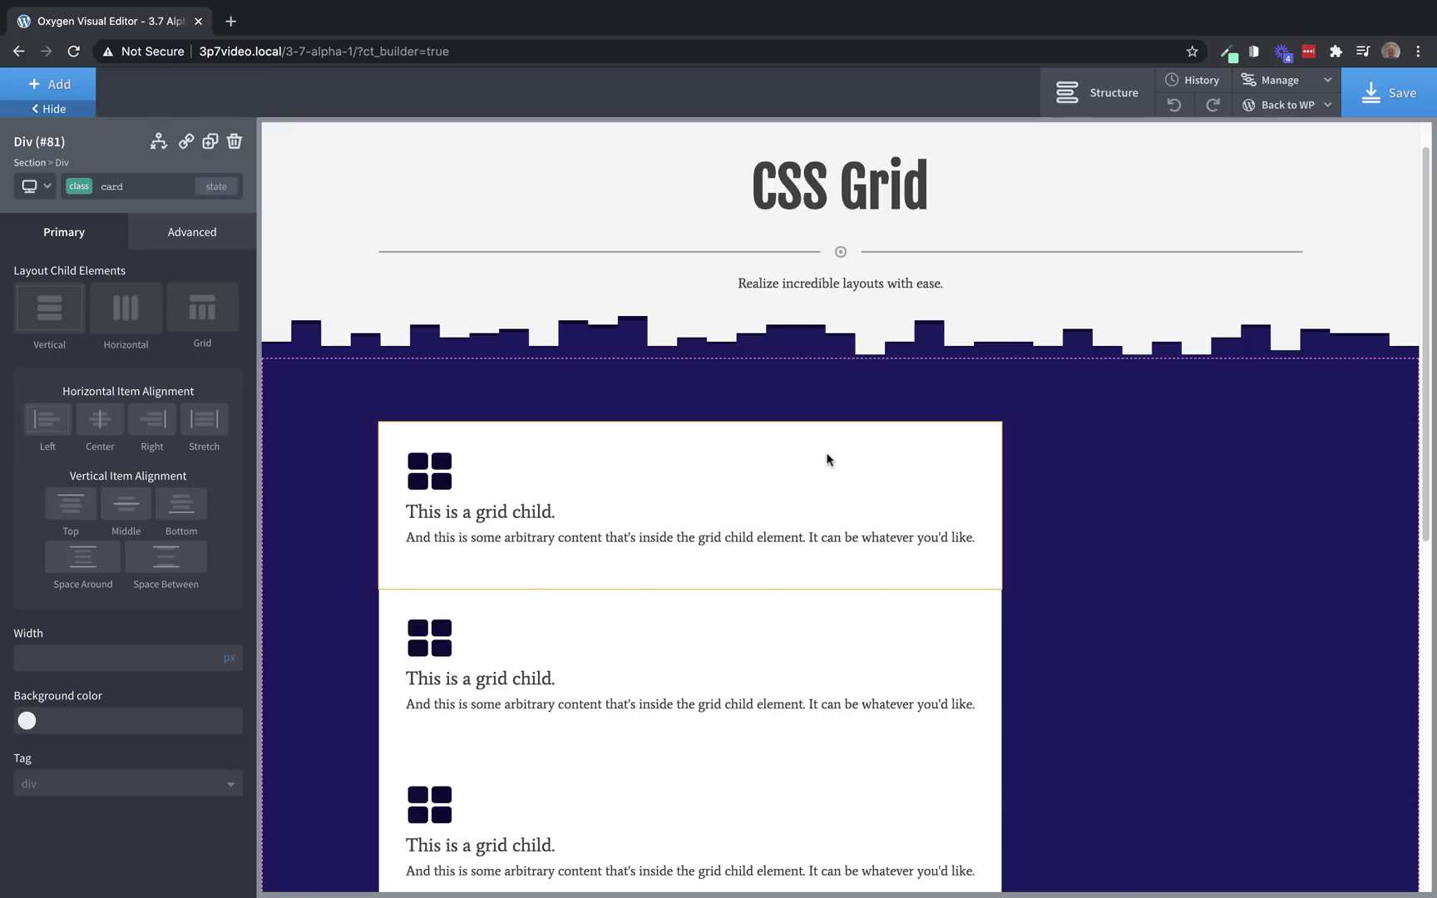
Switch the purple section to a Grid layout with a column count of 3
{"action": "left_click", "coordinate": [1207, 451]}
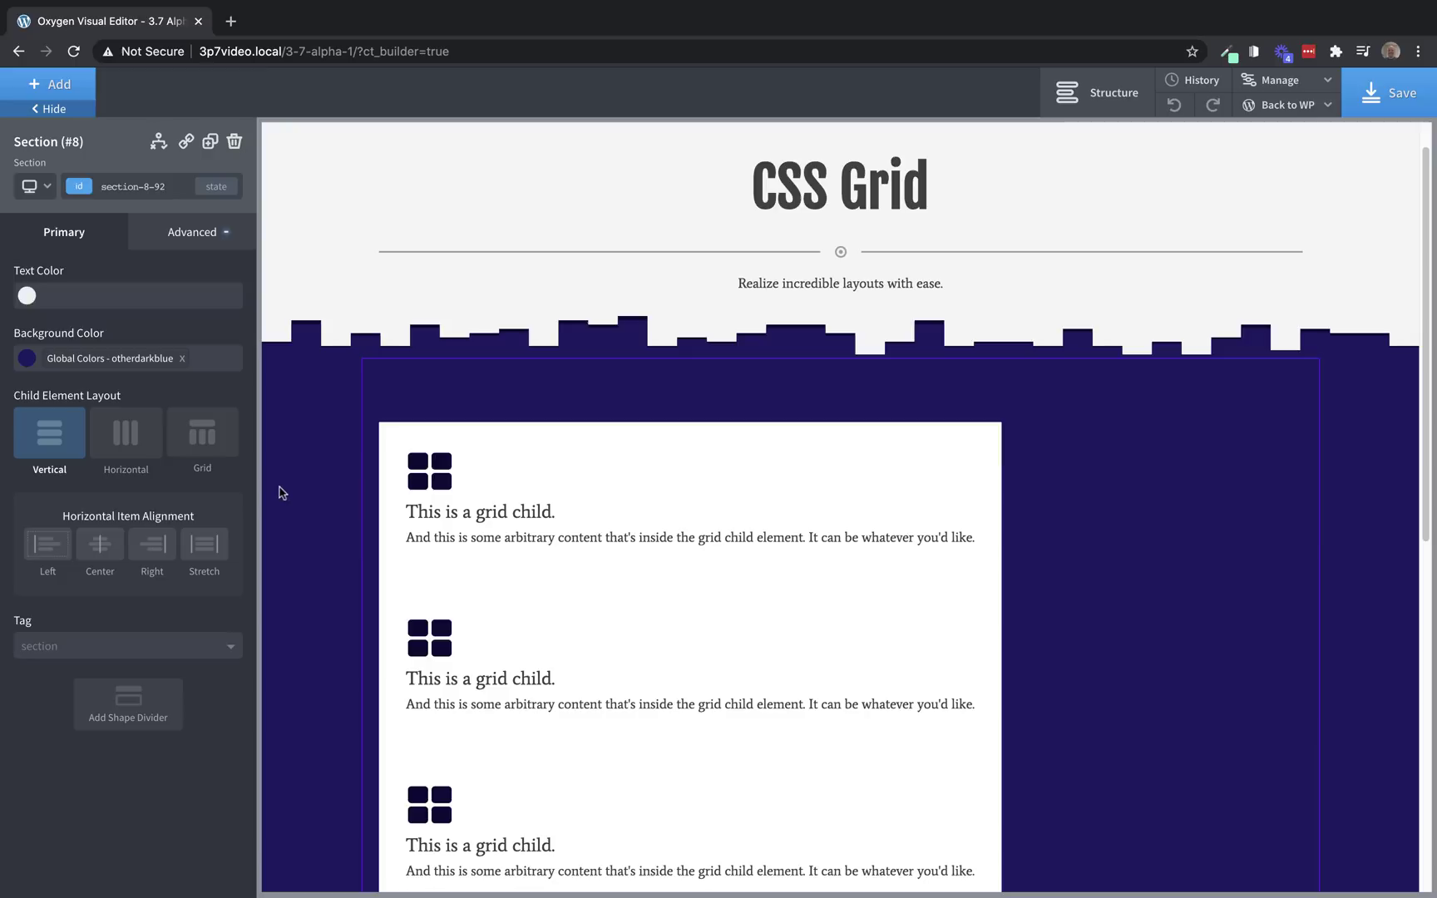
{"action": "left_click", "coordinate": [200, 451]}
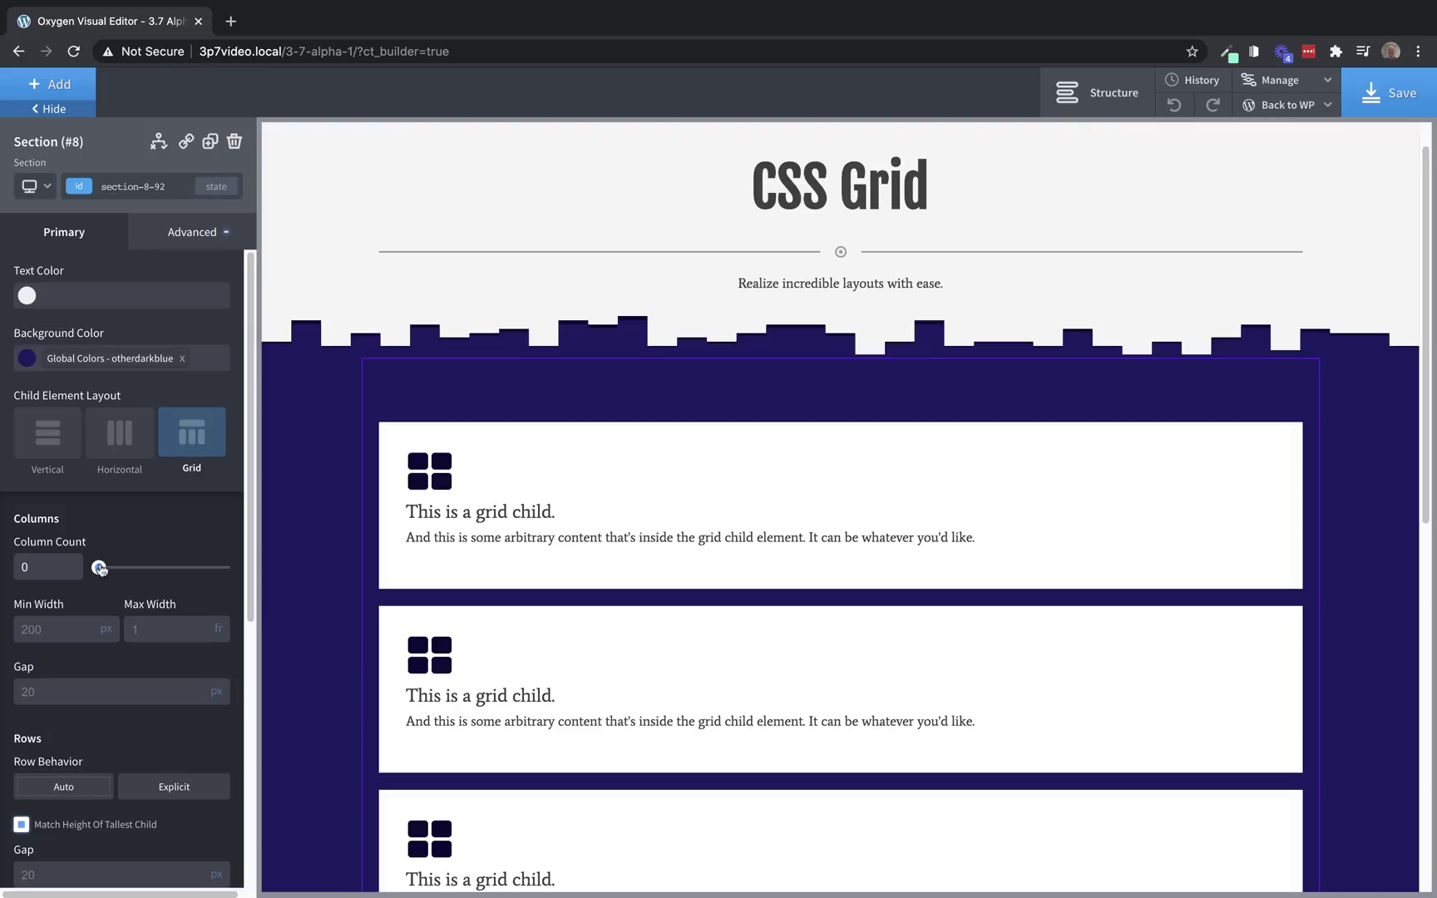
{"action": "left_click_drag", "start_coordinate": [99, 568], "coordinate": [114, 573]}
{"action": "left_click_drag", "start_coordinate": [114, 576], "coordinate": [136, 570]}
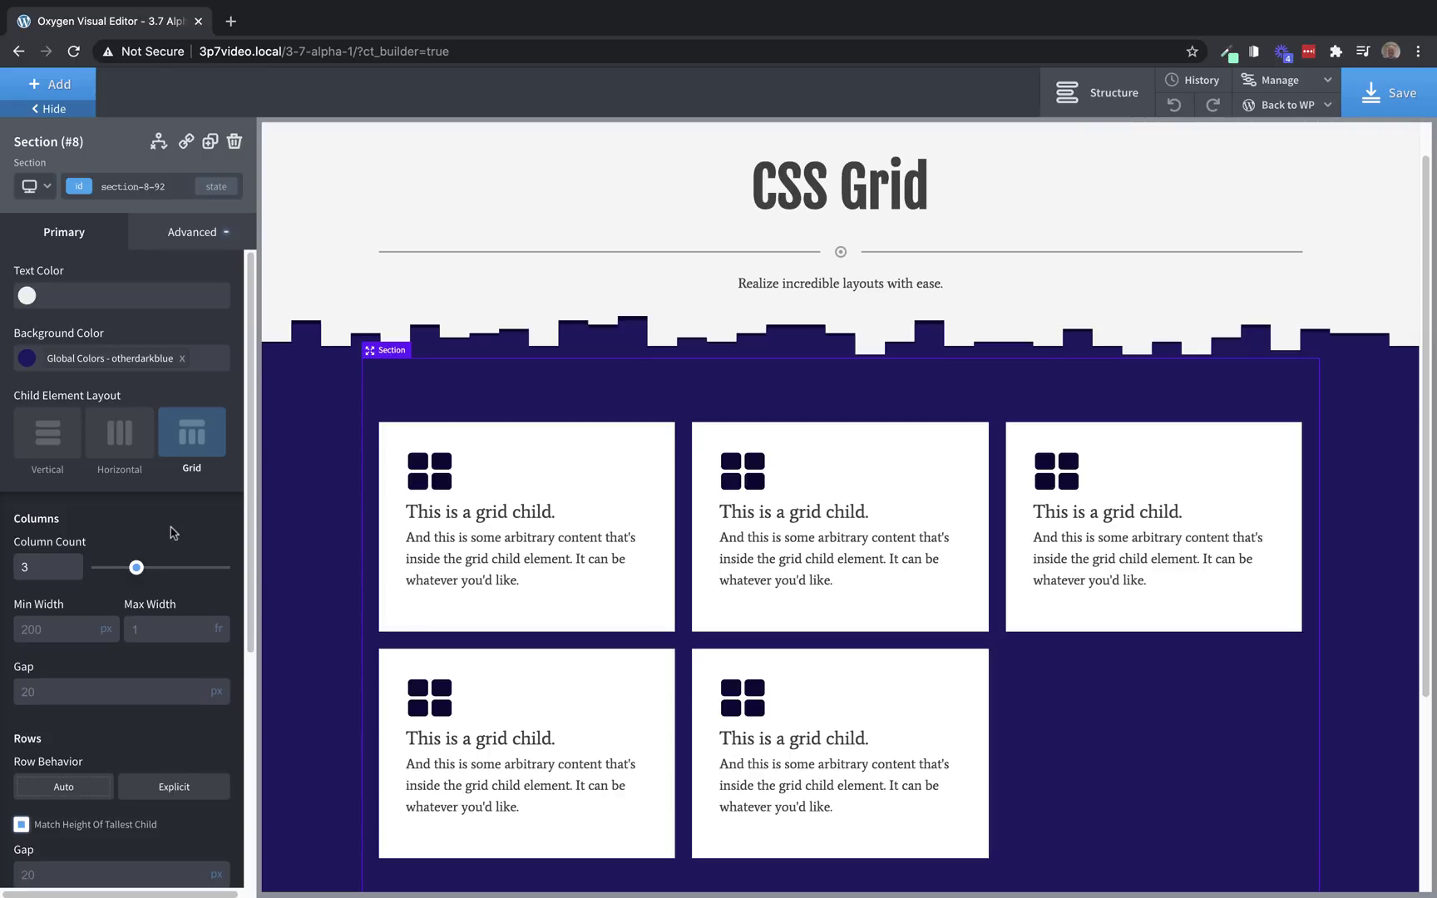
Set the grid's column and row gaps to 16 and keep row behavior on Auto
{"action": "scroll", "coordinate": [193, 530], "scroll_direction": "down", "scroll_amount": 2}
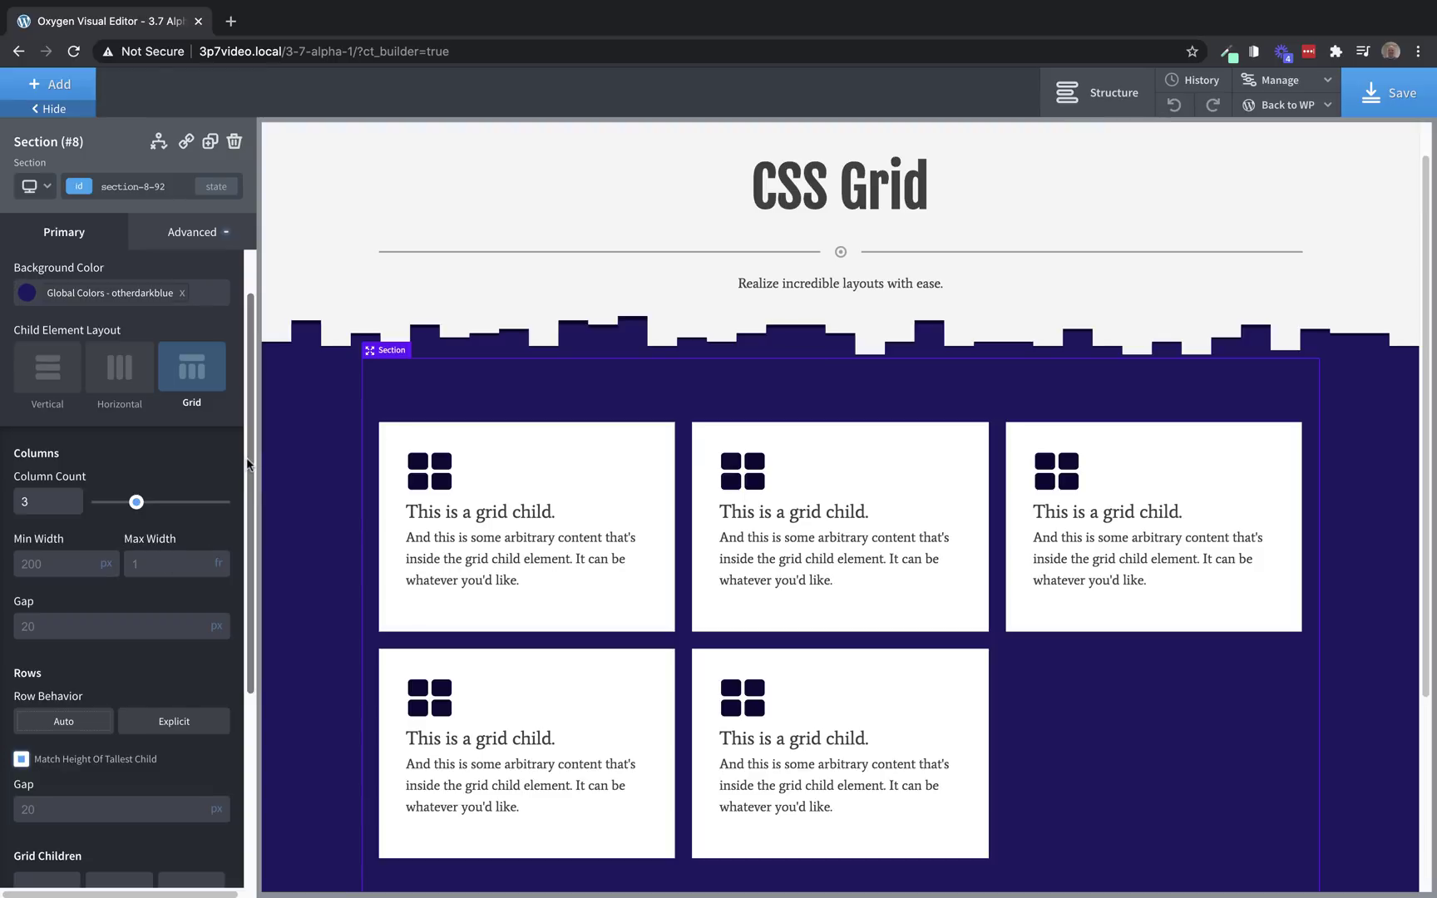
{"action": "left_click_drag", "start_coordinate": [247, 464], "coordinate": [248, 566]}
{"action": "left_click", "coordinate": [78, 457]}
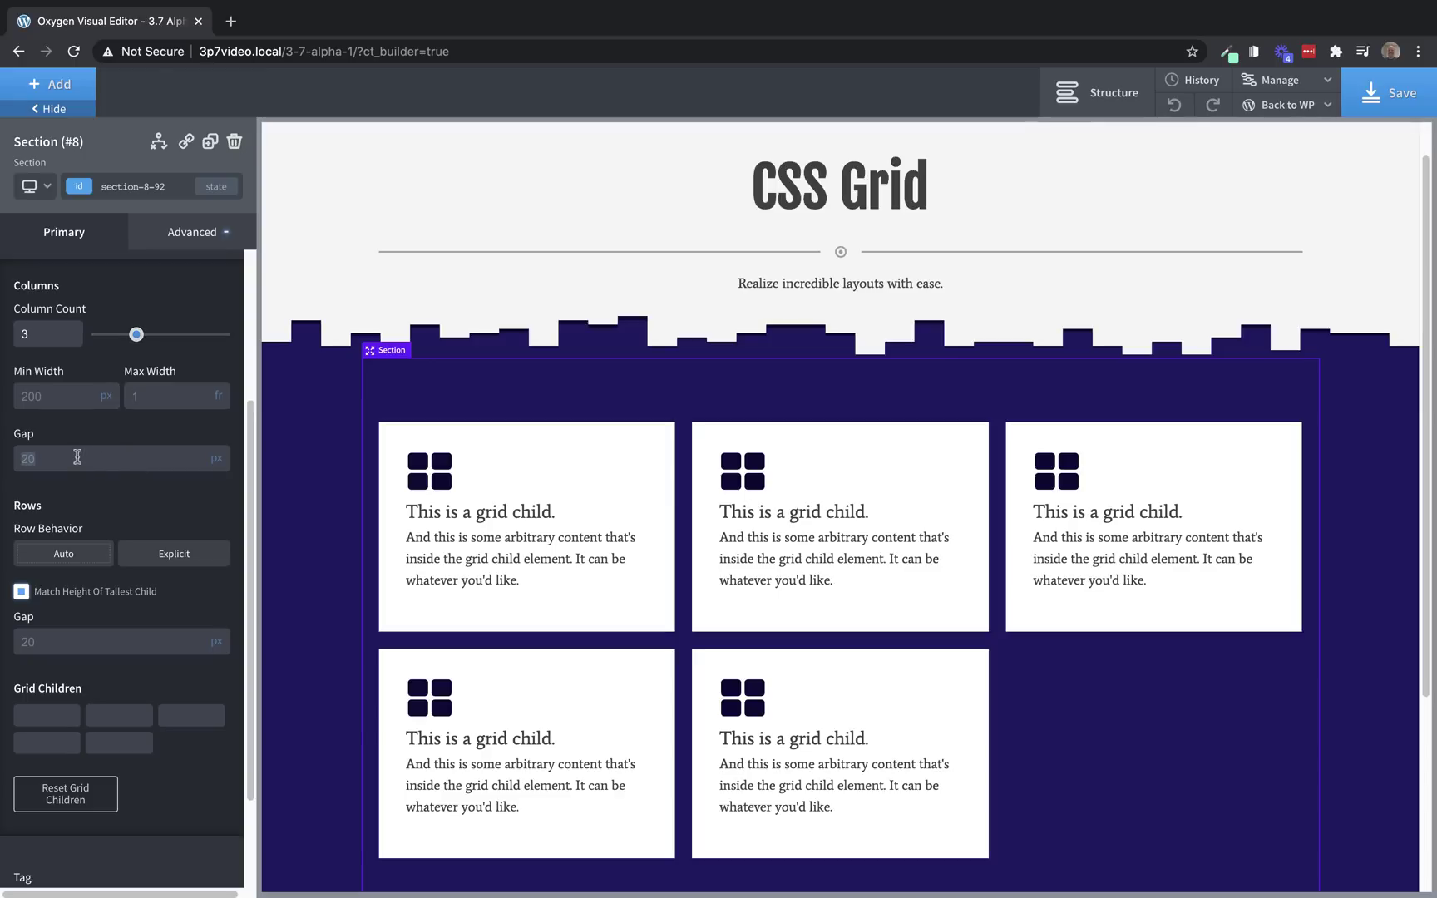
{"action": "type", "text": "16"}
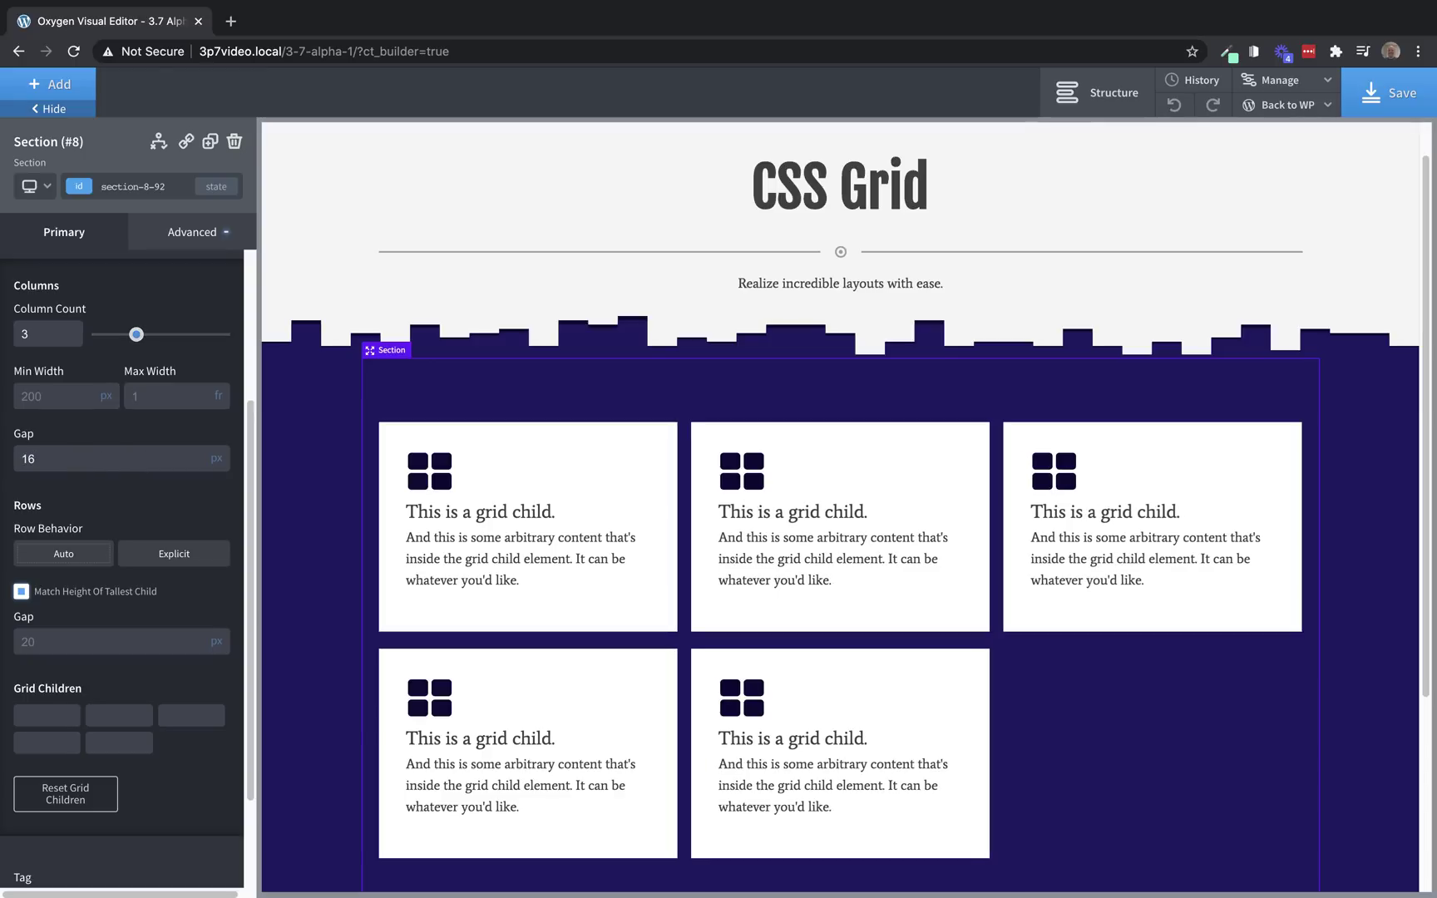
{"action": "left_click", "coordinate": [66, 637]}
{"action": "type", "text": "16"}
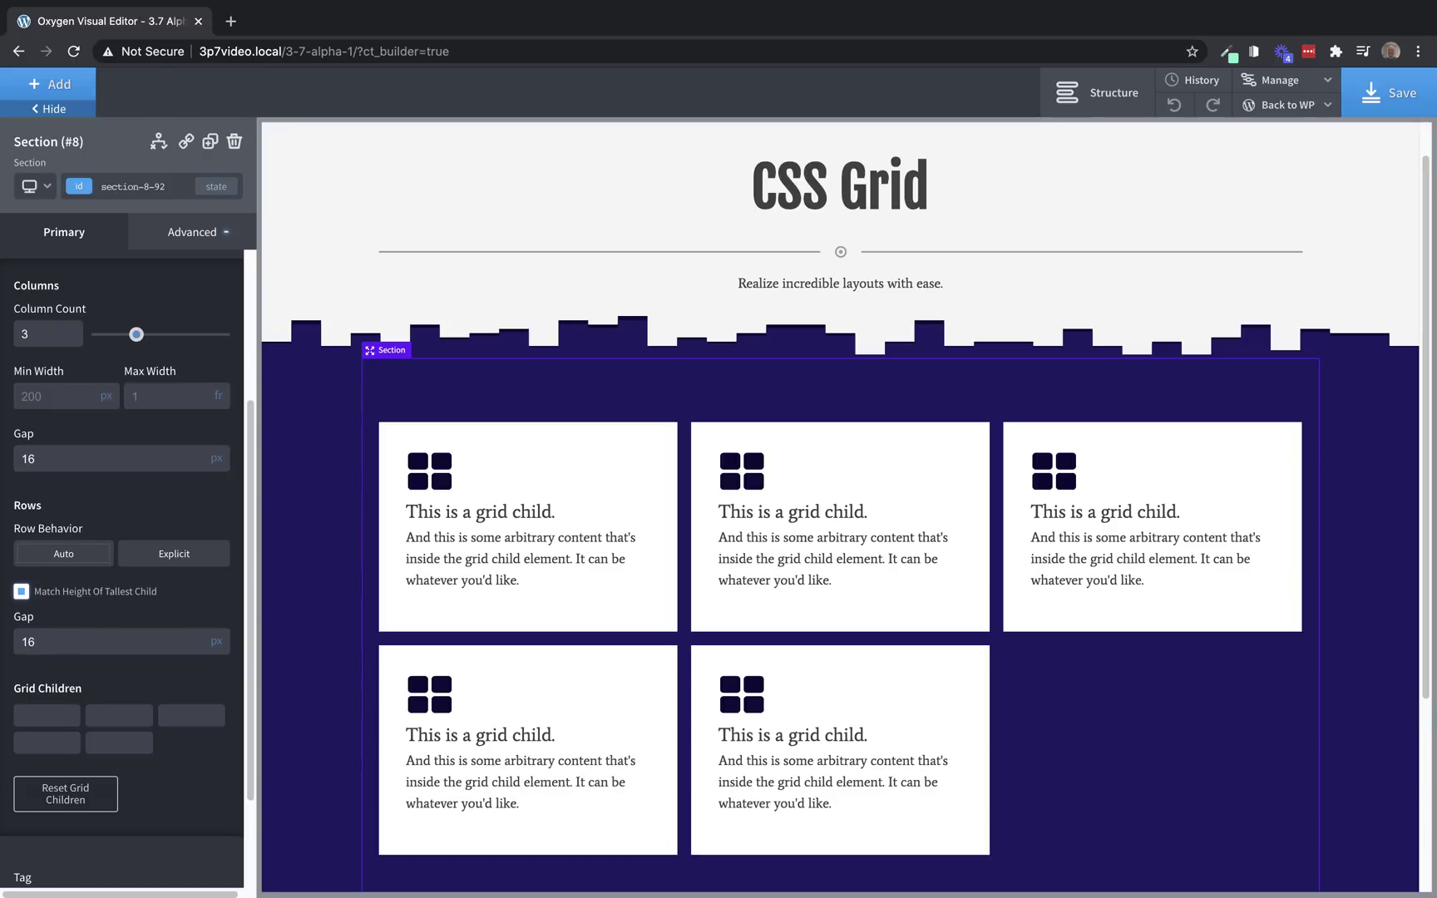
{"action": "left_click", "coordinate": [63, 554]}
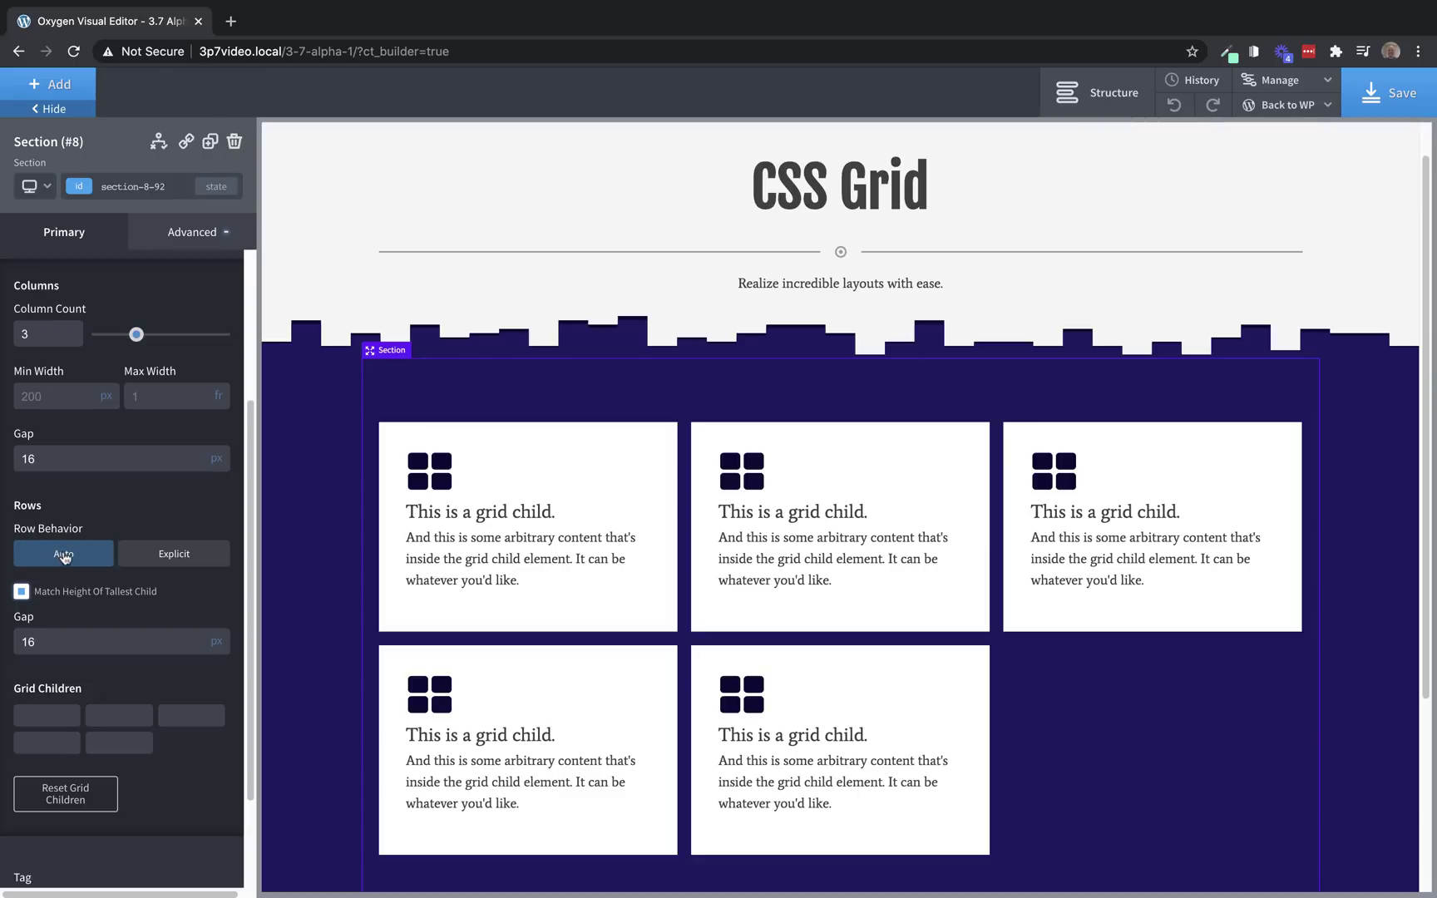
{"action": "left_click", "coordinate": [177, 554]}
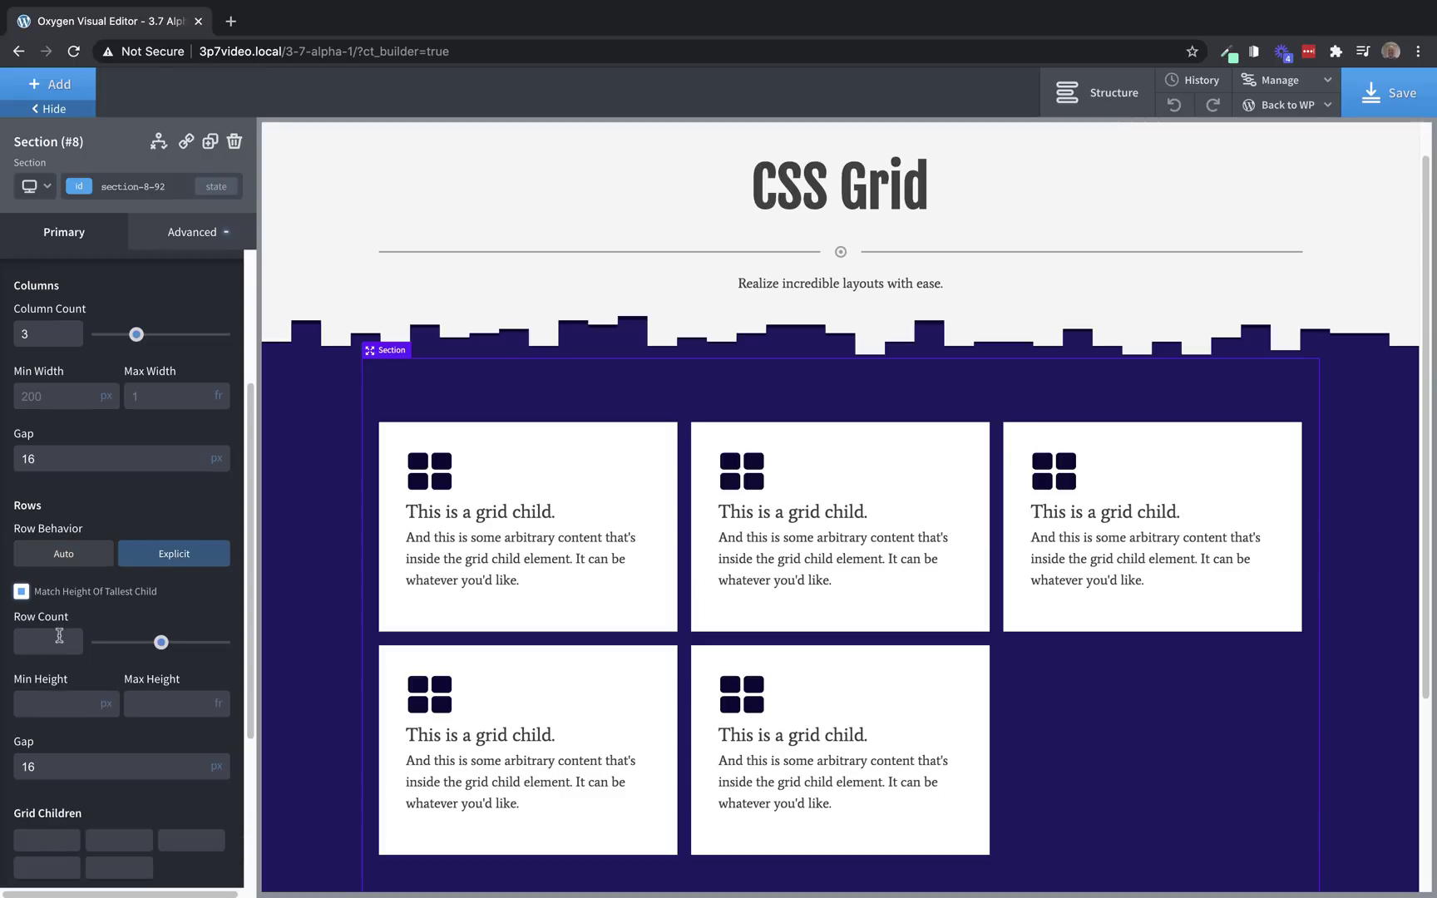
{"action": "left_click", "coordinate": [79, 557]}
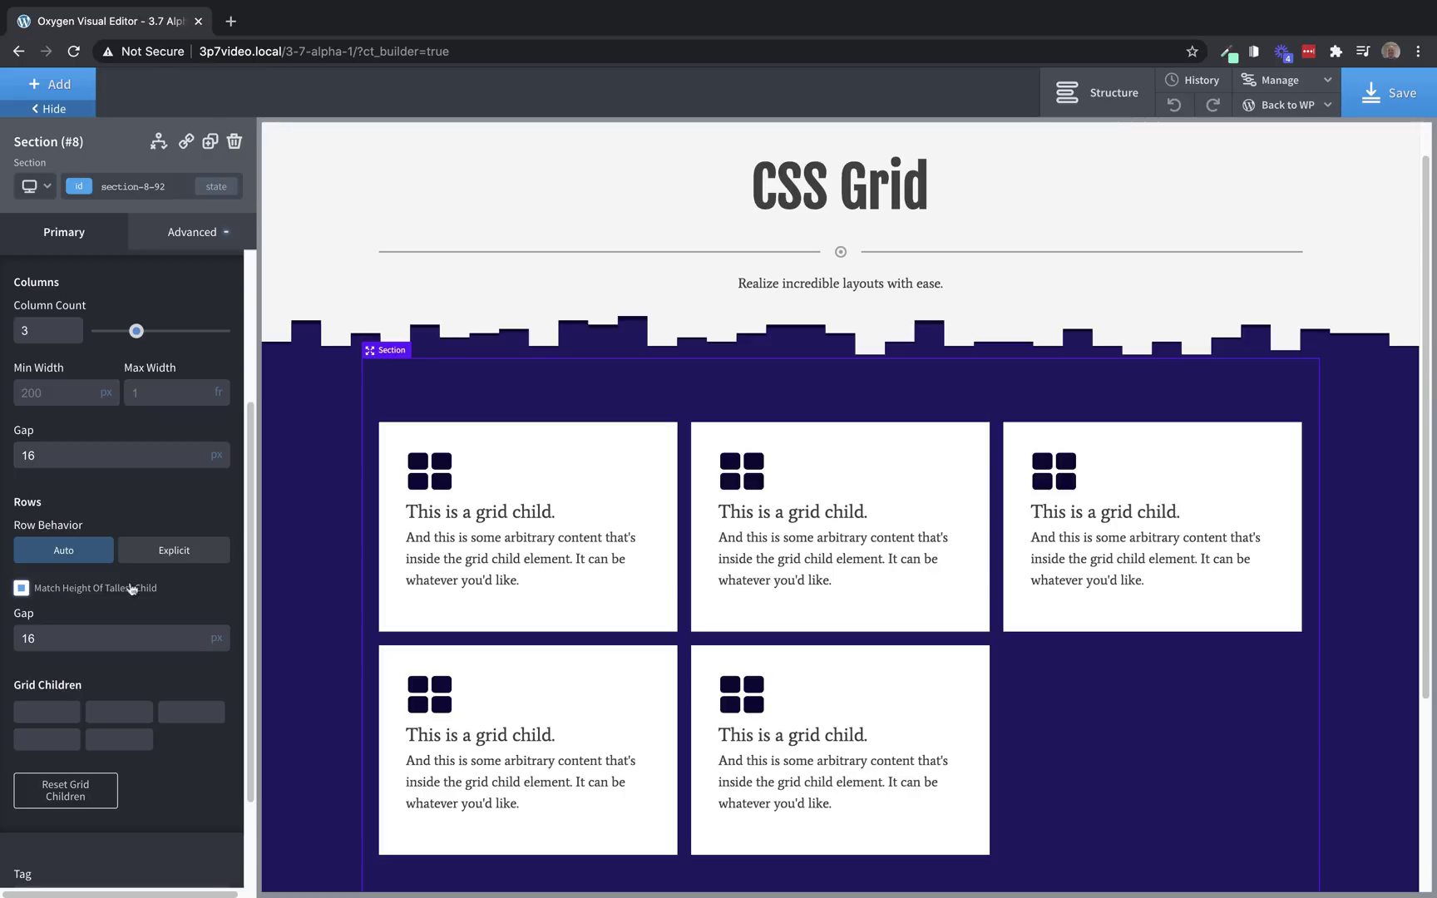
Make the first grid child span 2 columns and 2 rows
{"action": "left_click_drag", "start_coordinate": [247, 540], "coordinate": [253, 617]}
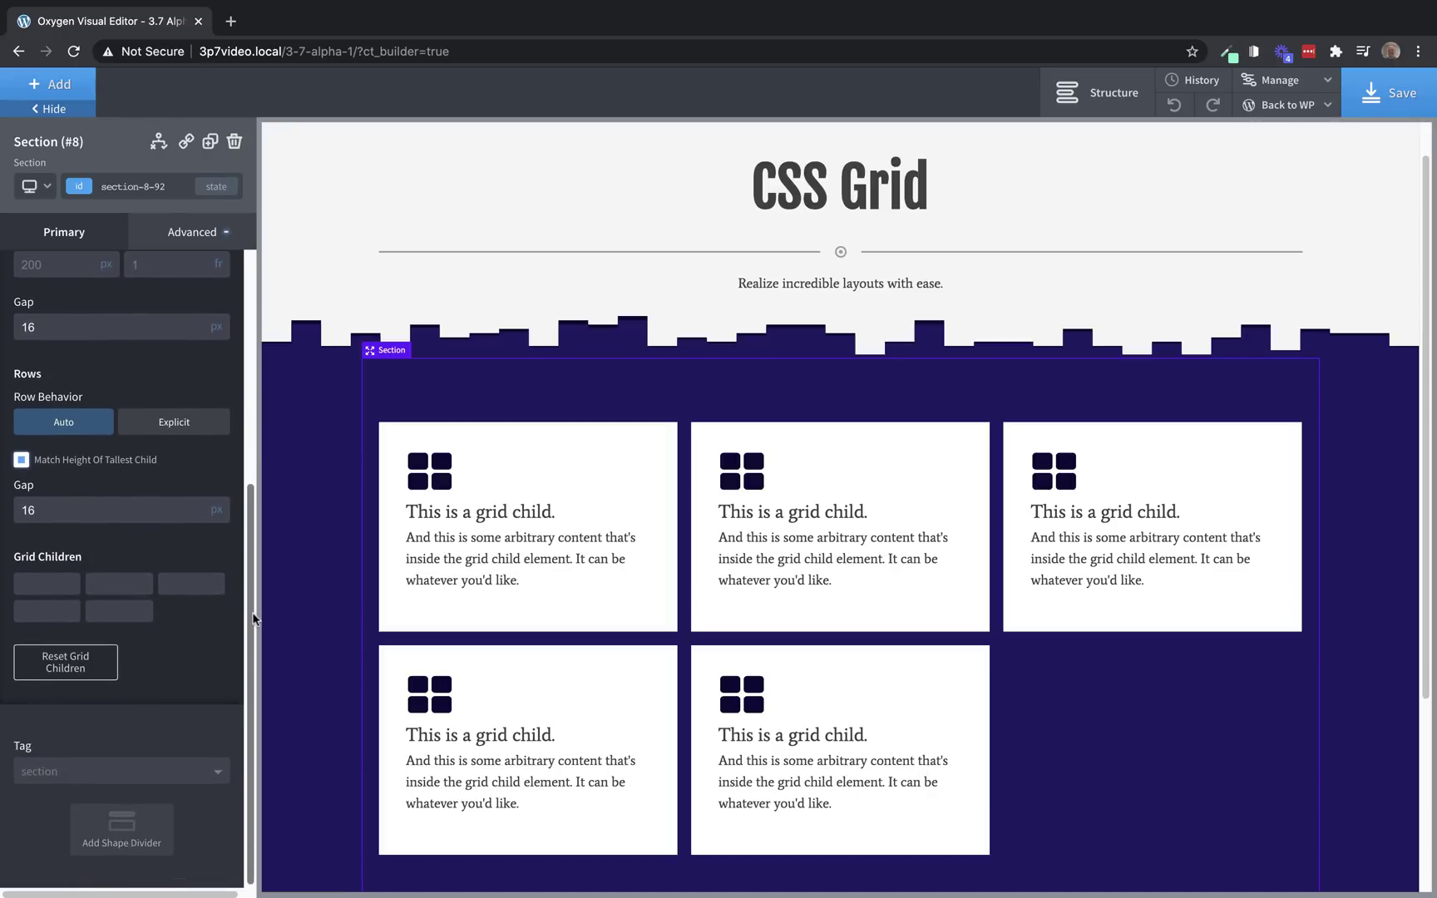
{"action": "left_click_drag", "start_coordinate": [1429, 337], "coordinate": [1430, 430]}
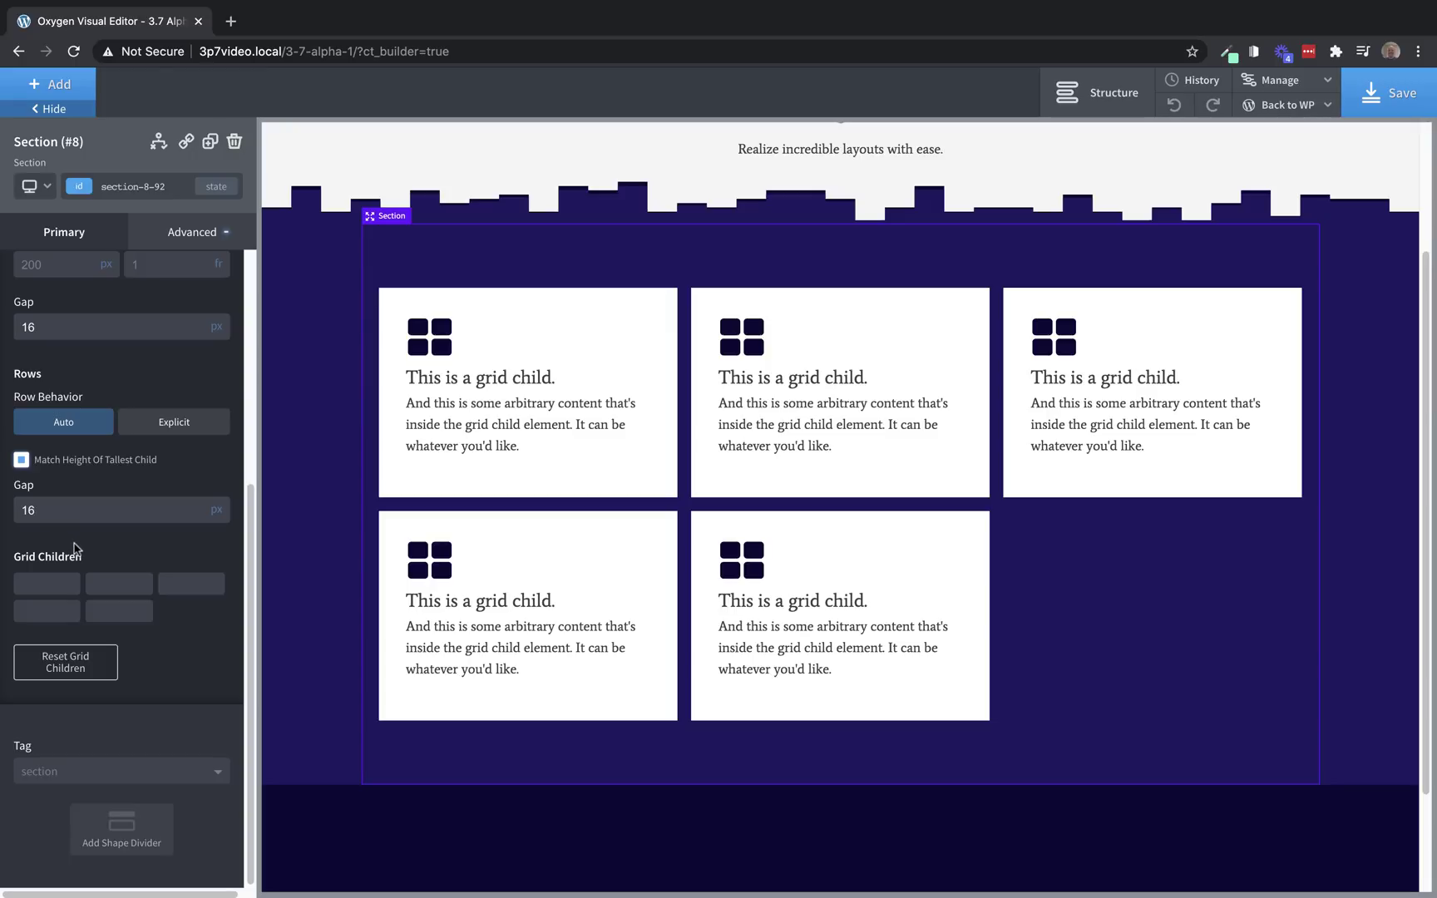
{"action": "left_click", "coordinate": [58, 589]}
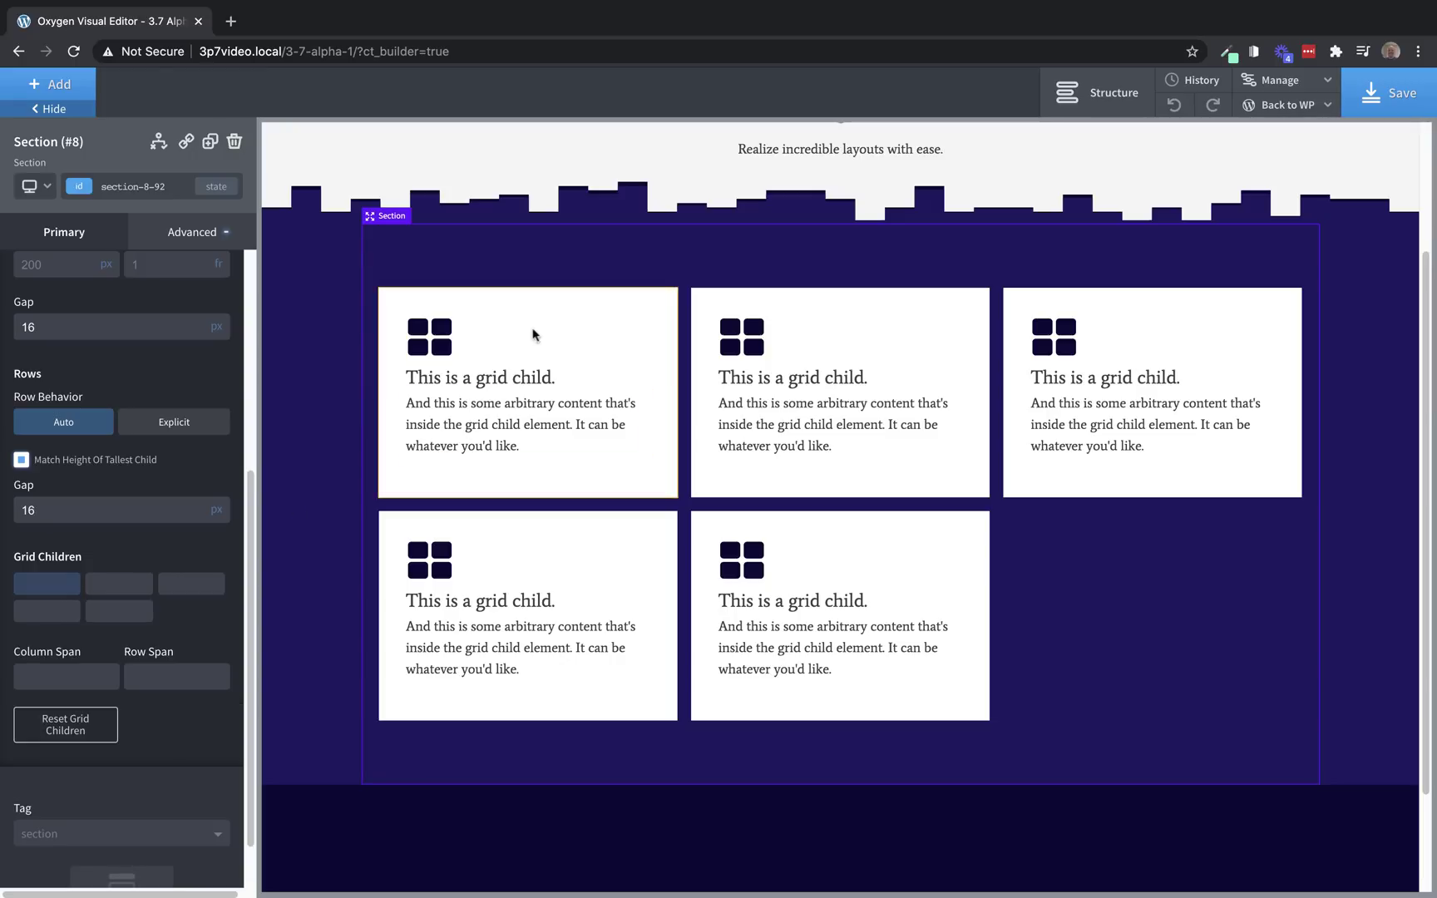
{"action": "left_click", "coordinate": [63, 674]}
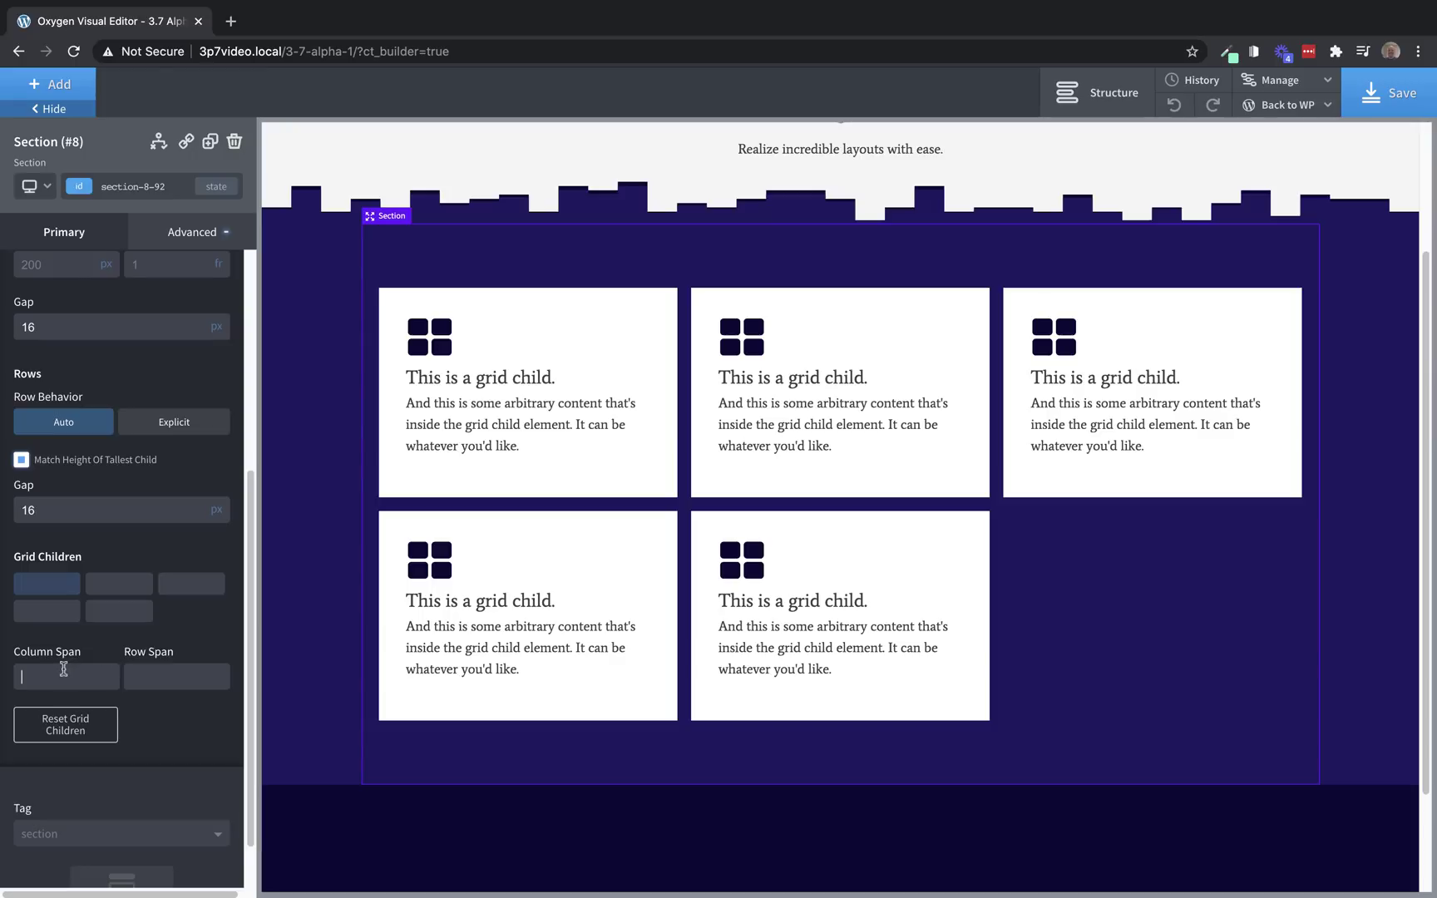
{"action": "type", "text": "2"}
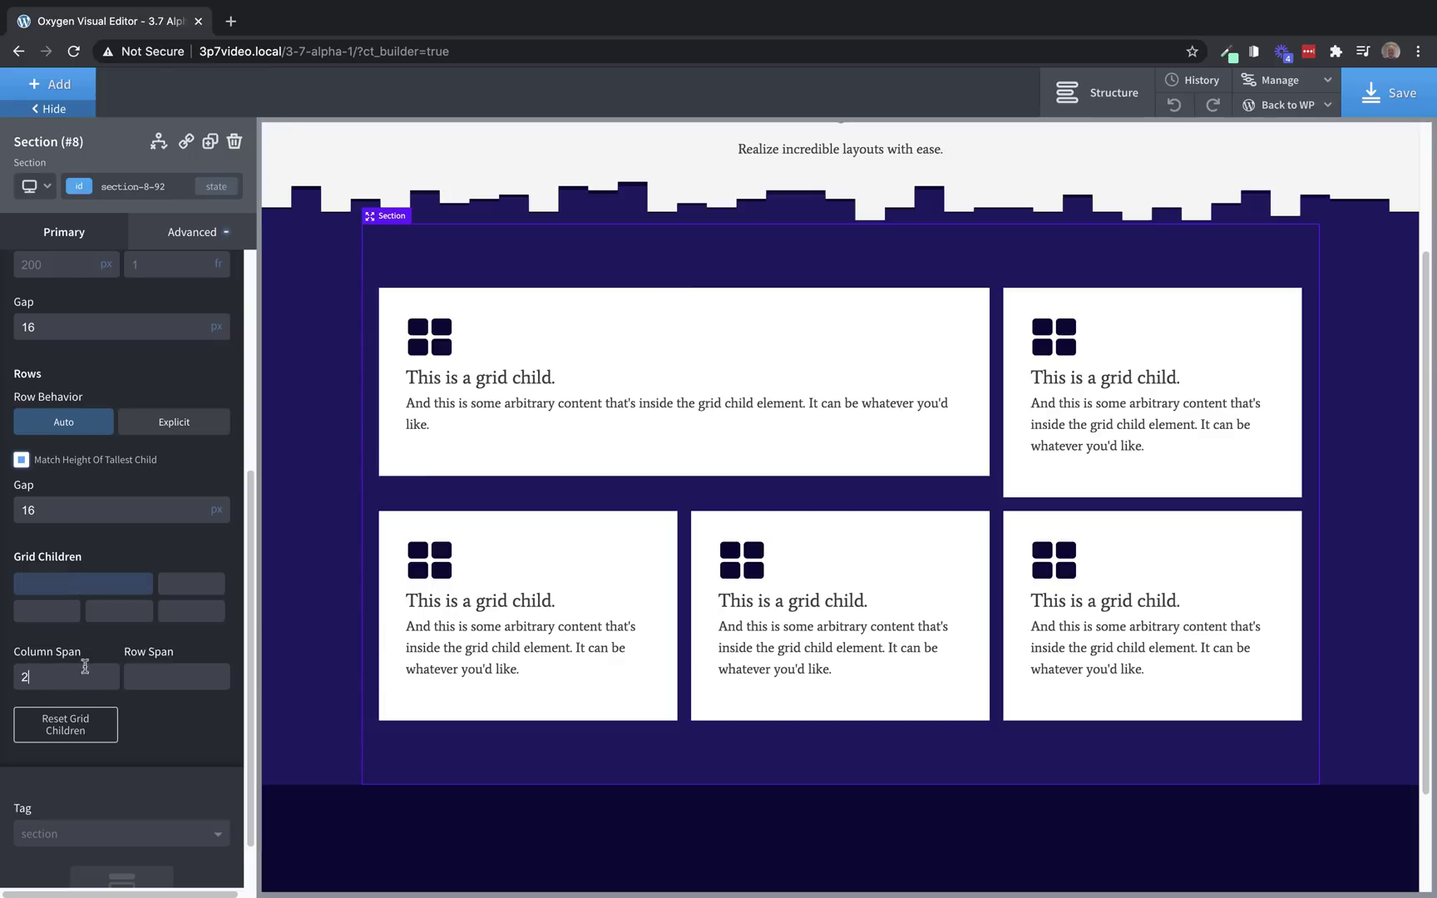
{"action": "left_click", "coordinate": [151, 677]}
{"action": "type", "text": "2"}
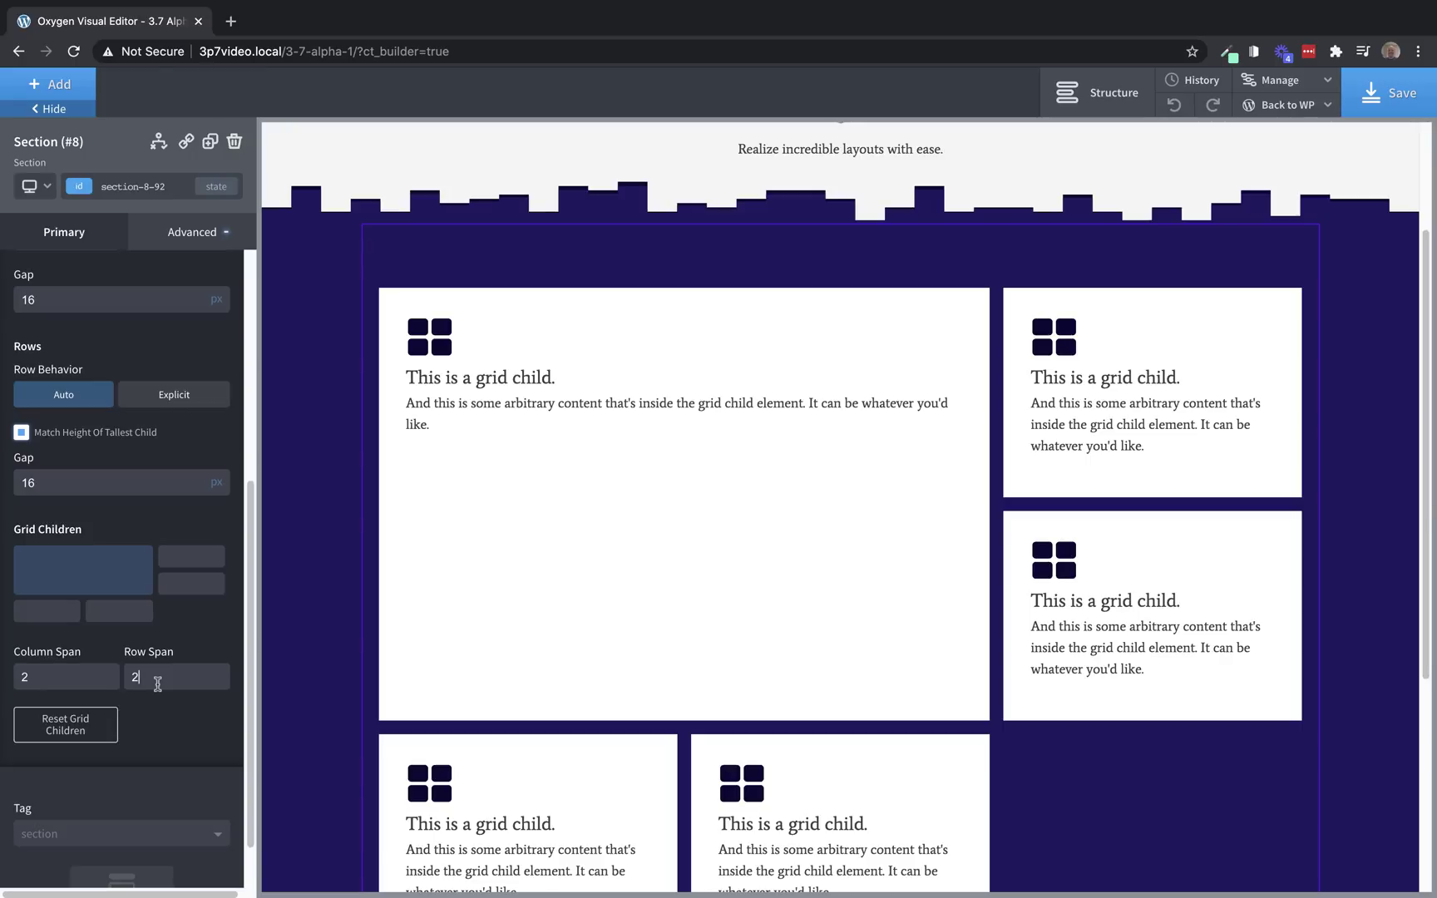
Give the top-right grid child a row span of 2
{"action": "left_click", "coordinate": [183, 570]}
{"action": "left_click", "coordinate": [149, 674]}
{"action": "type", "text": "2"}
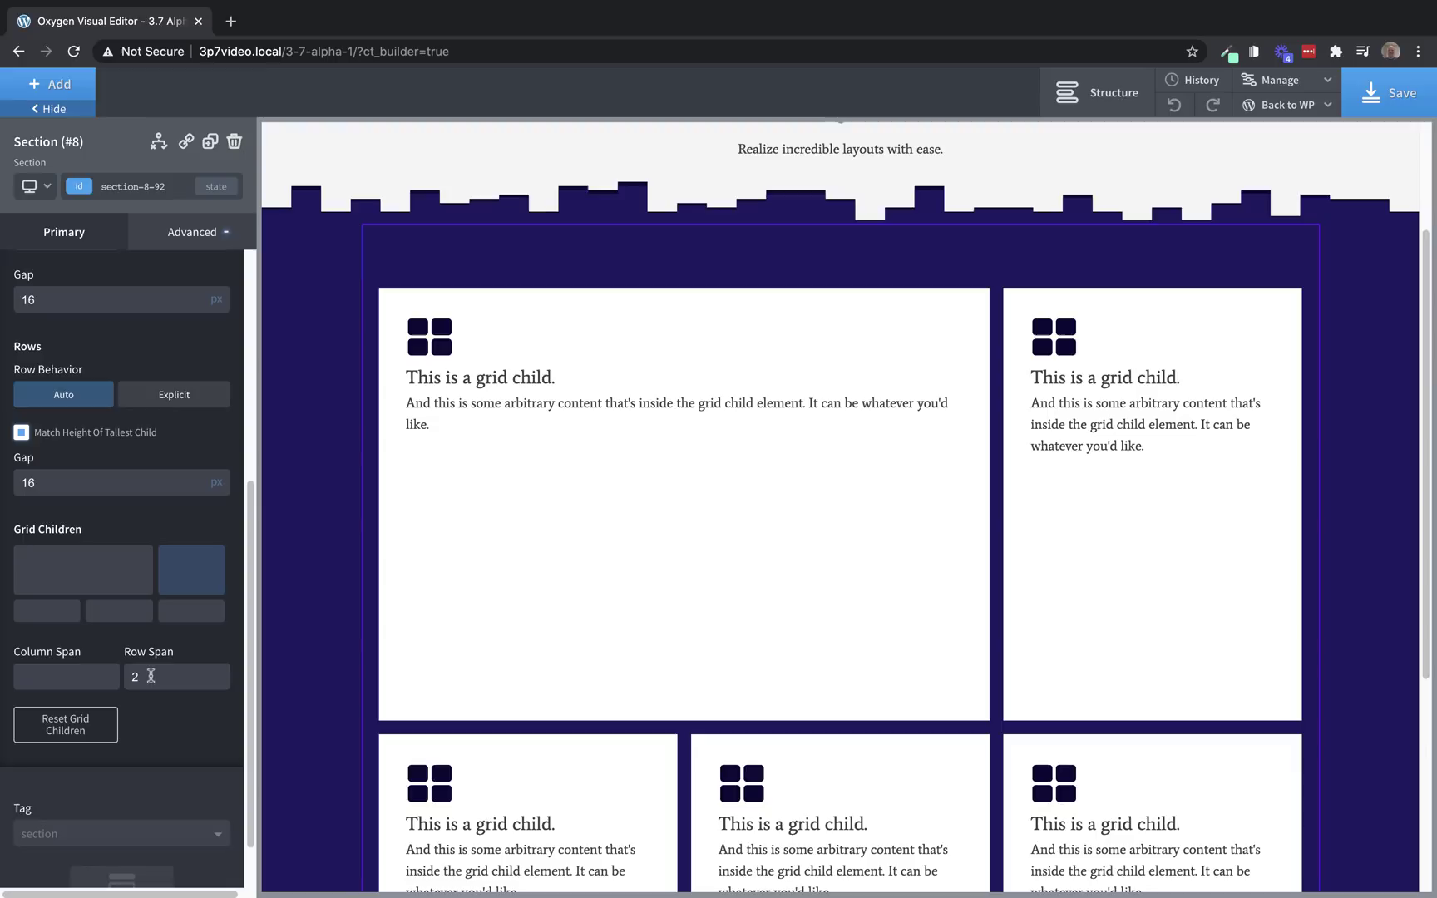
{"action": "scroll", "coordinate": [1405, 412], "scroll_direction": "down", "scroll_amount": 2}
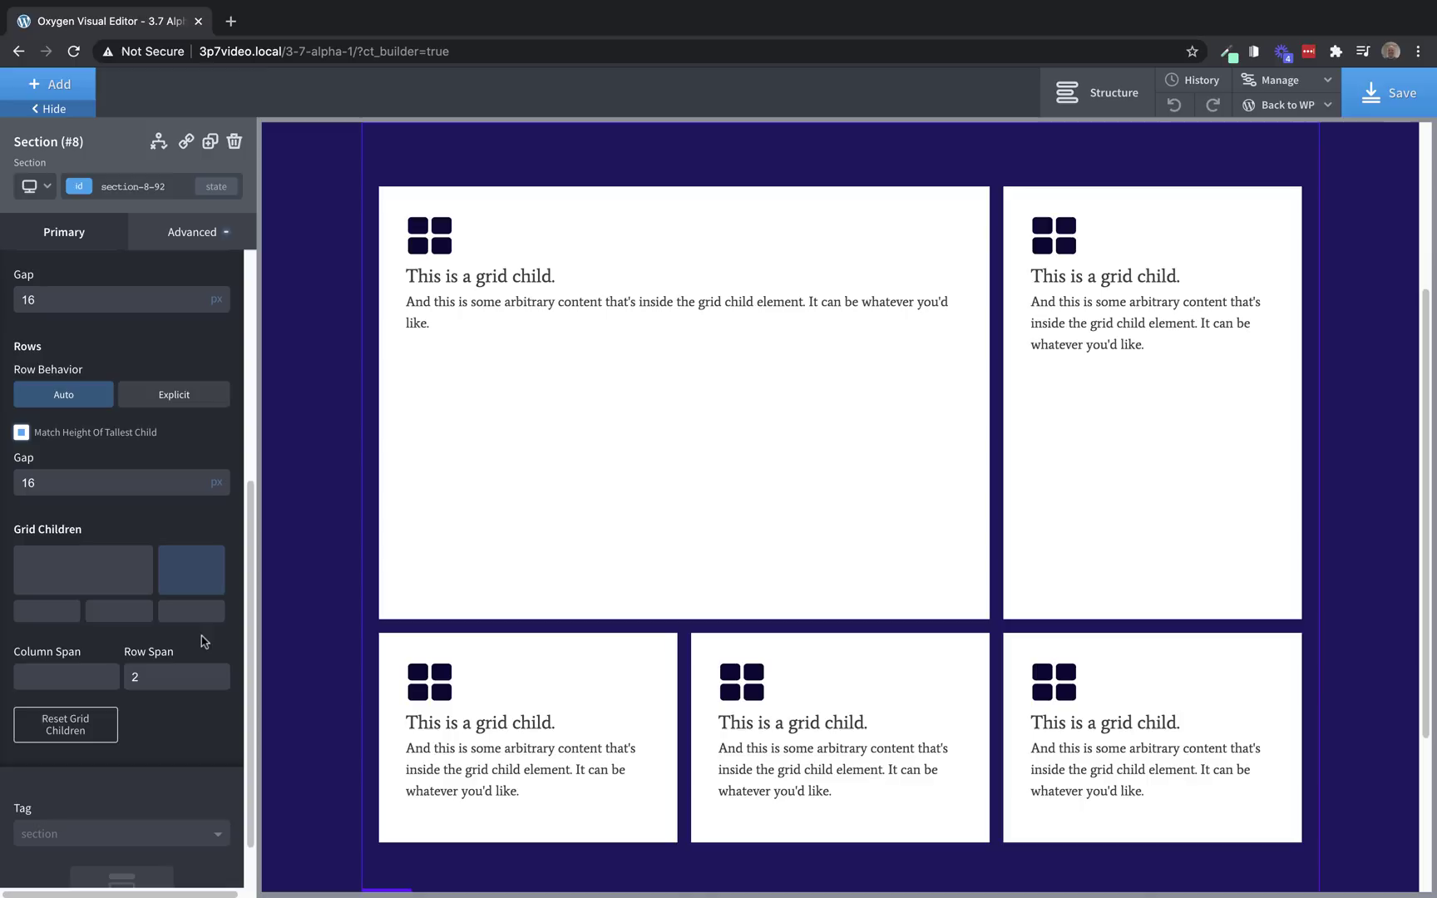
Delete all the grid cards and set the section's child element layout to Vertical
{"action": "left_click", "coordinate": [602, 529]}
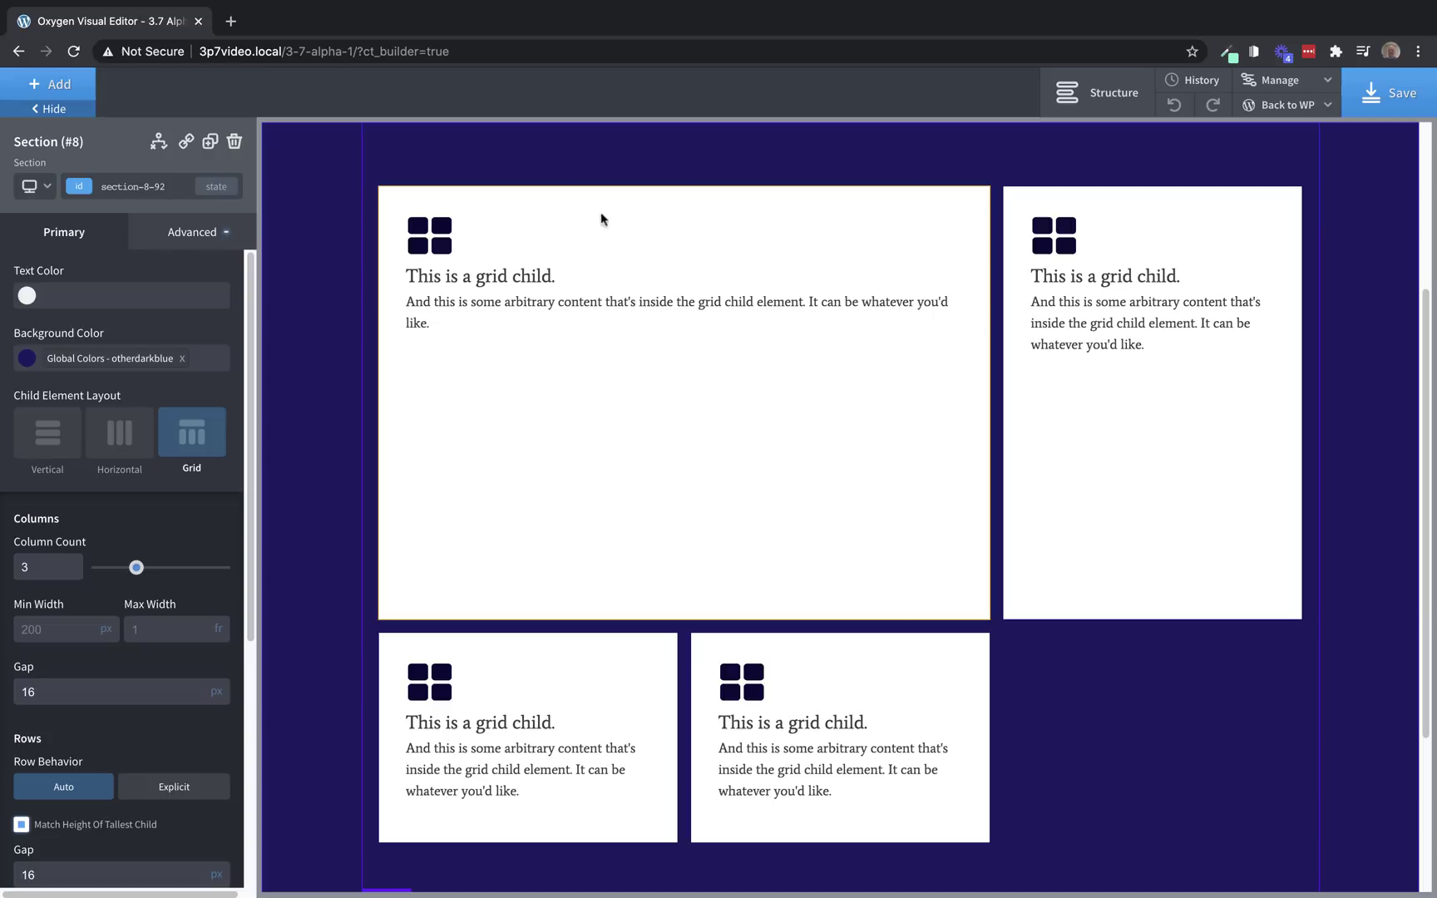
{"action": "left_click", "coordinate": [645, 437]}
{"action": "key", "text": "Delete"}
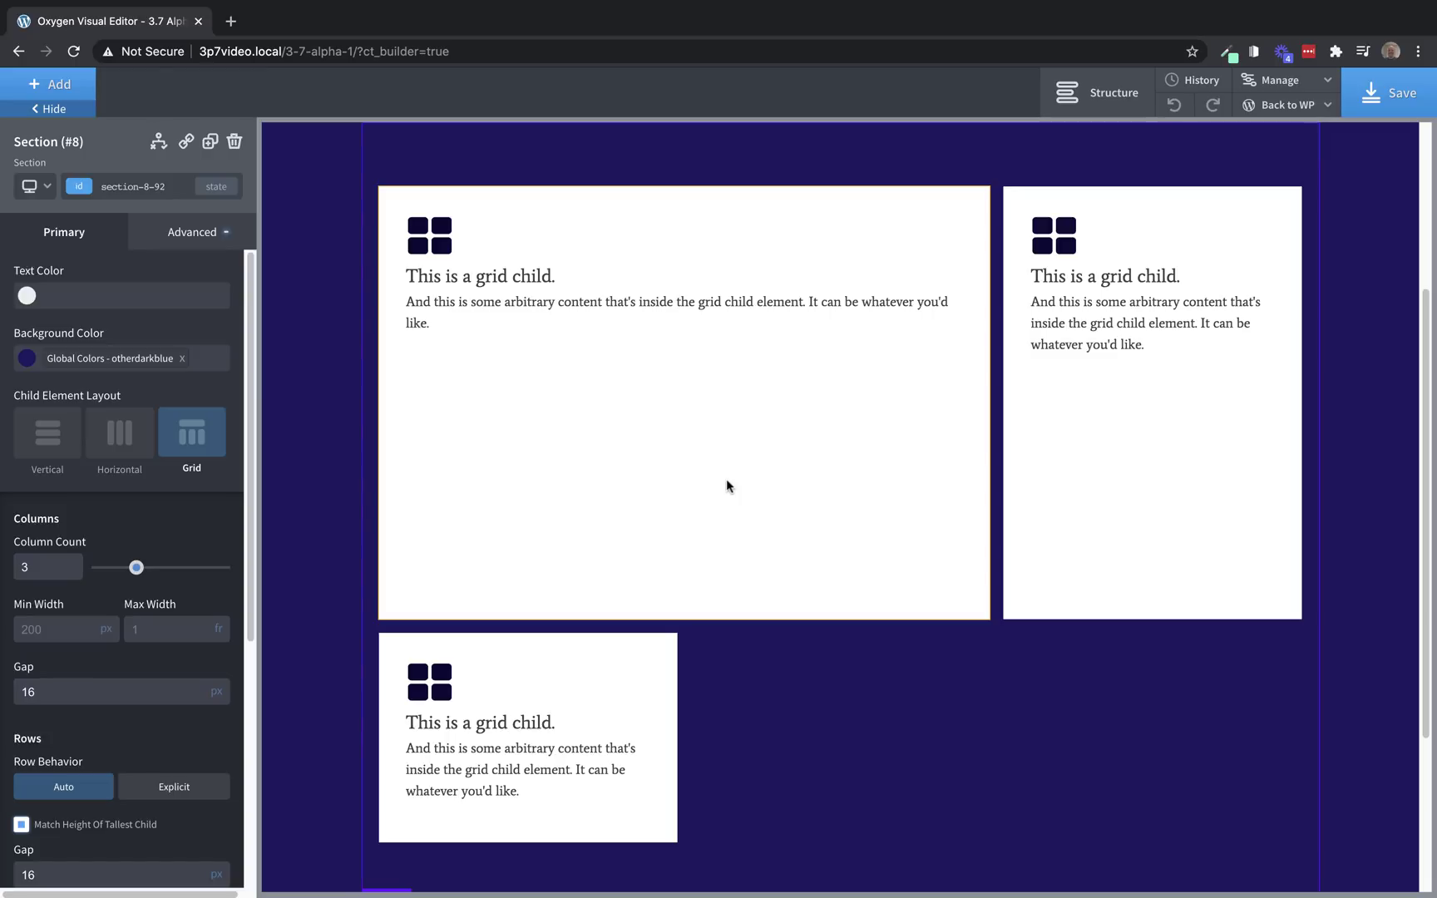
{"action": "left_click", "coordinate": [693, 459]}
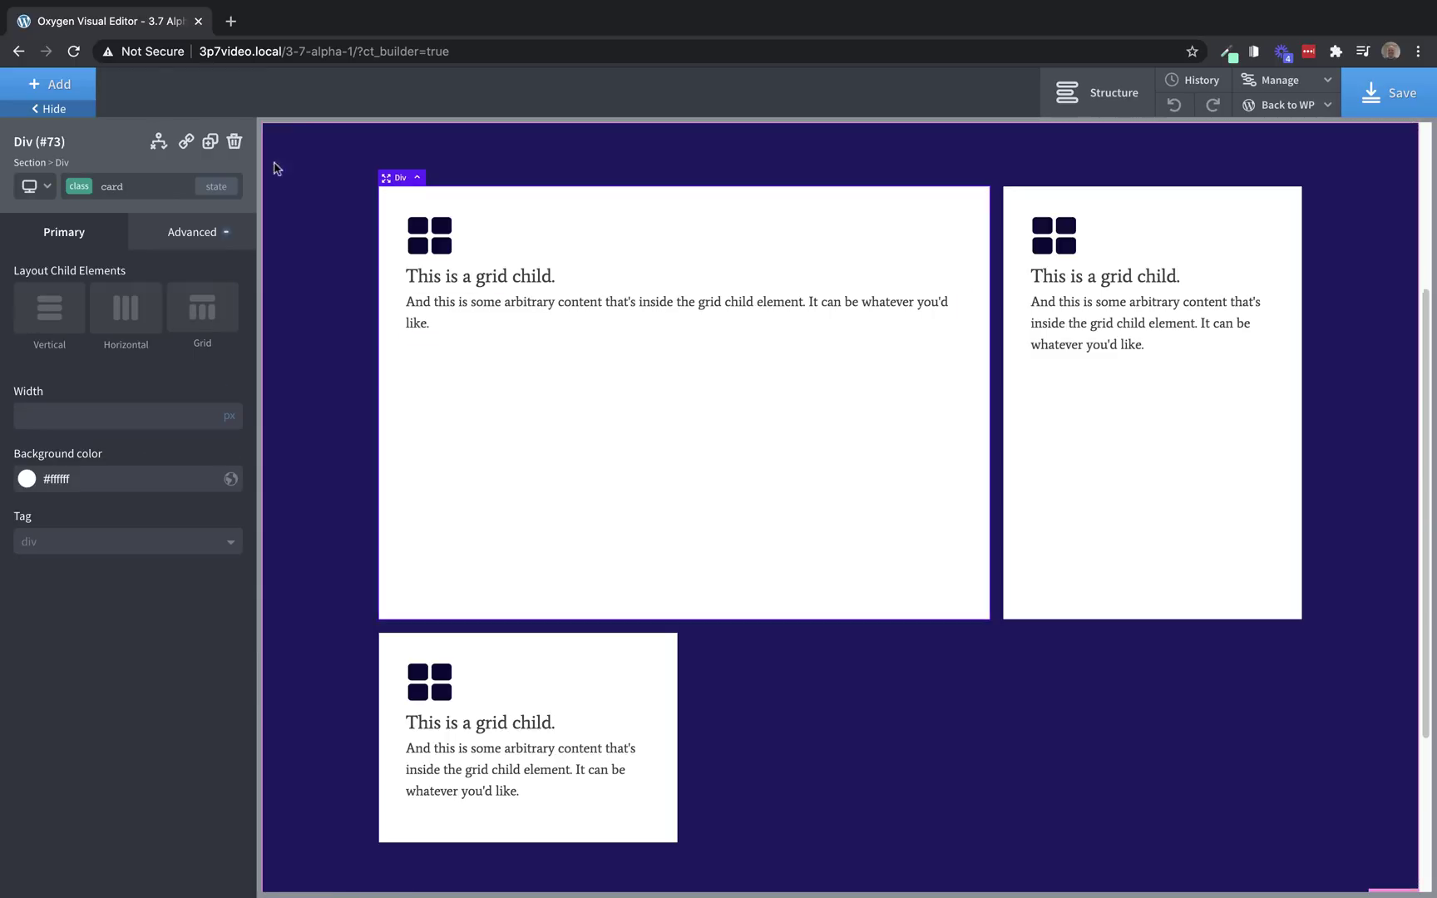
{"action": "left_click", "coordinate": [235, 142]}
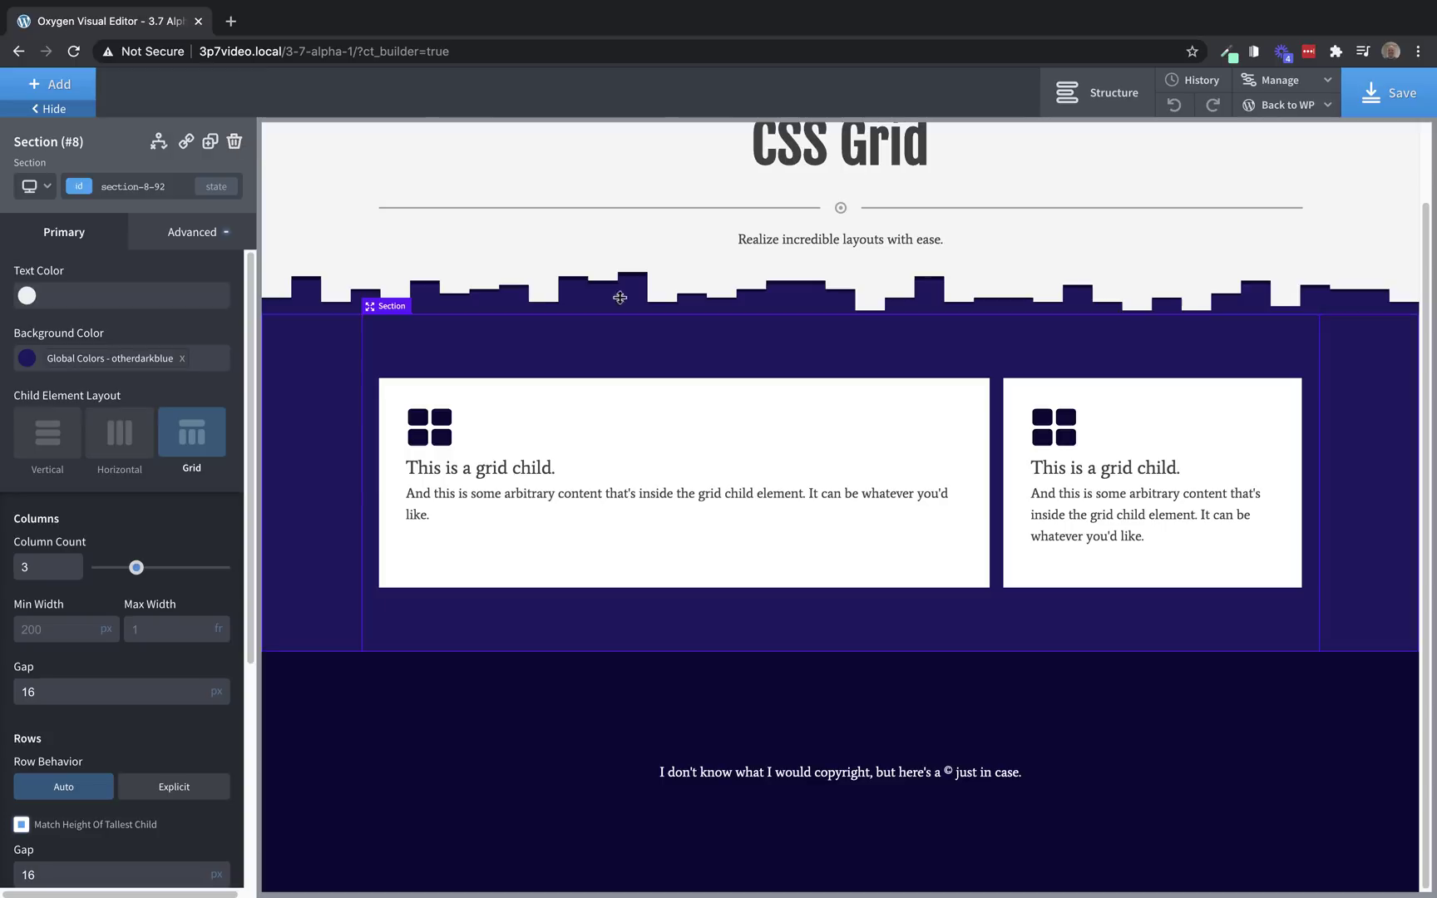
{"action": "left_click", "coordinate": [753, 554]}
{"action": "left_click", "coordinate": [235, 141]}
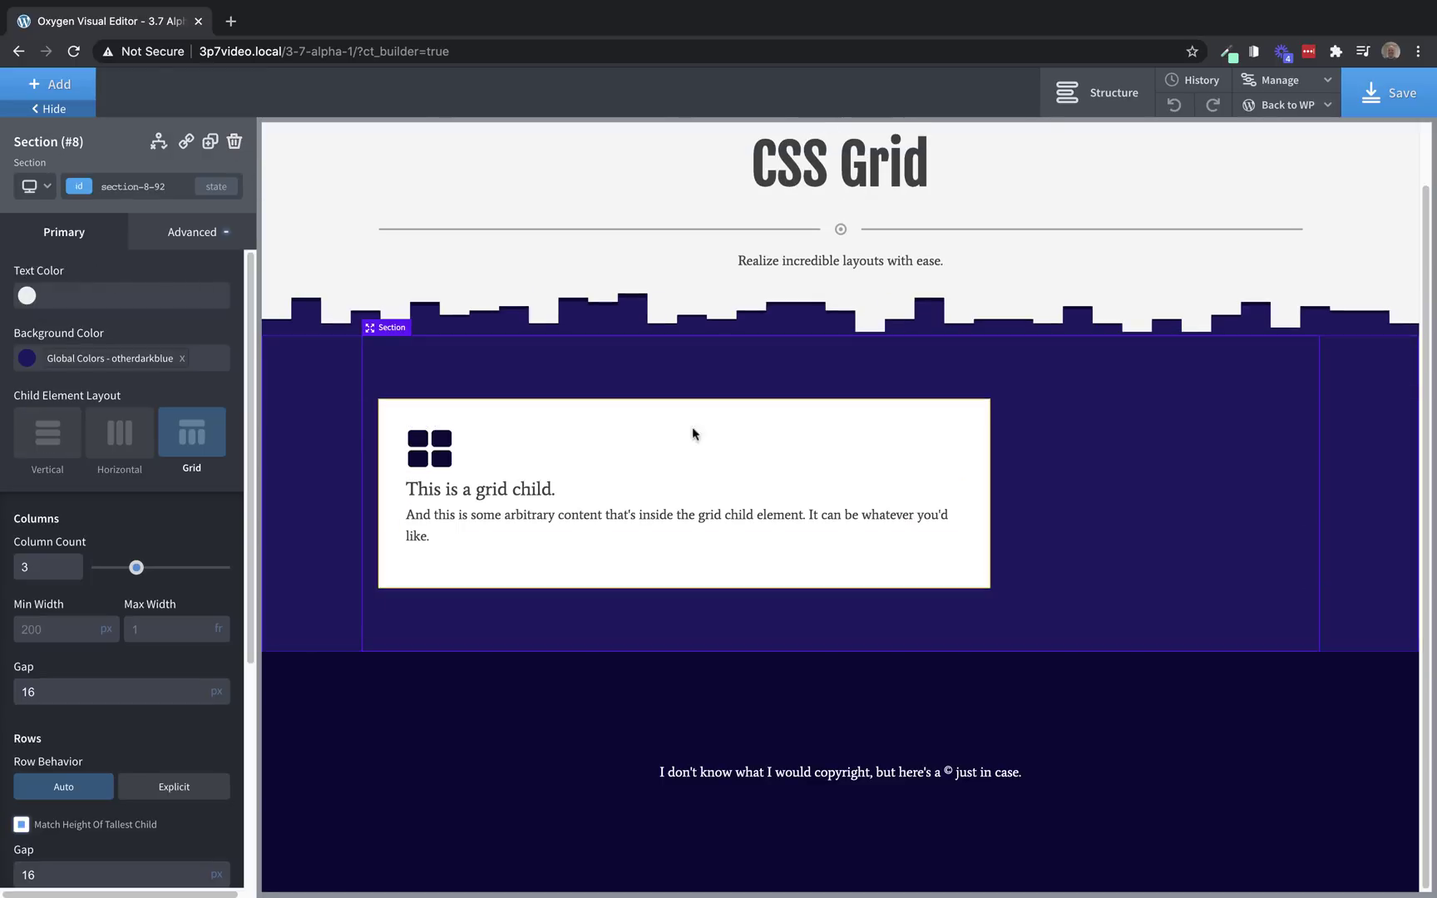
{"action": "left_click", "coordinate": [742, 437]}
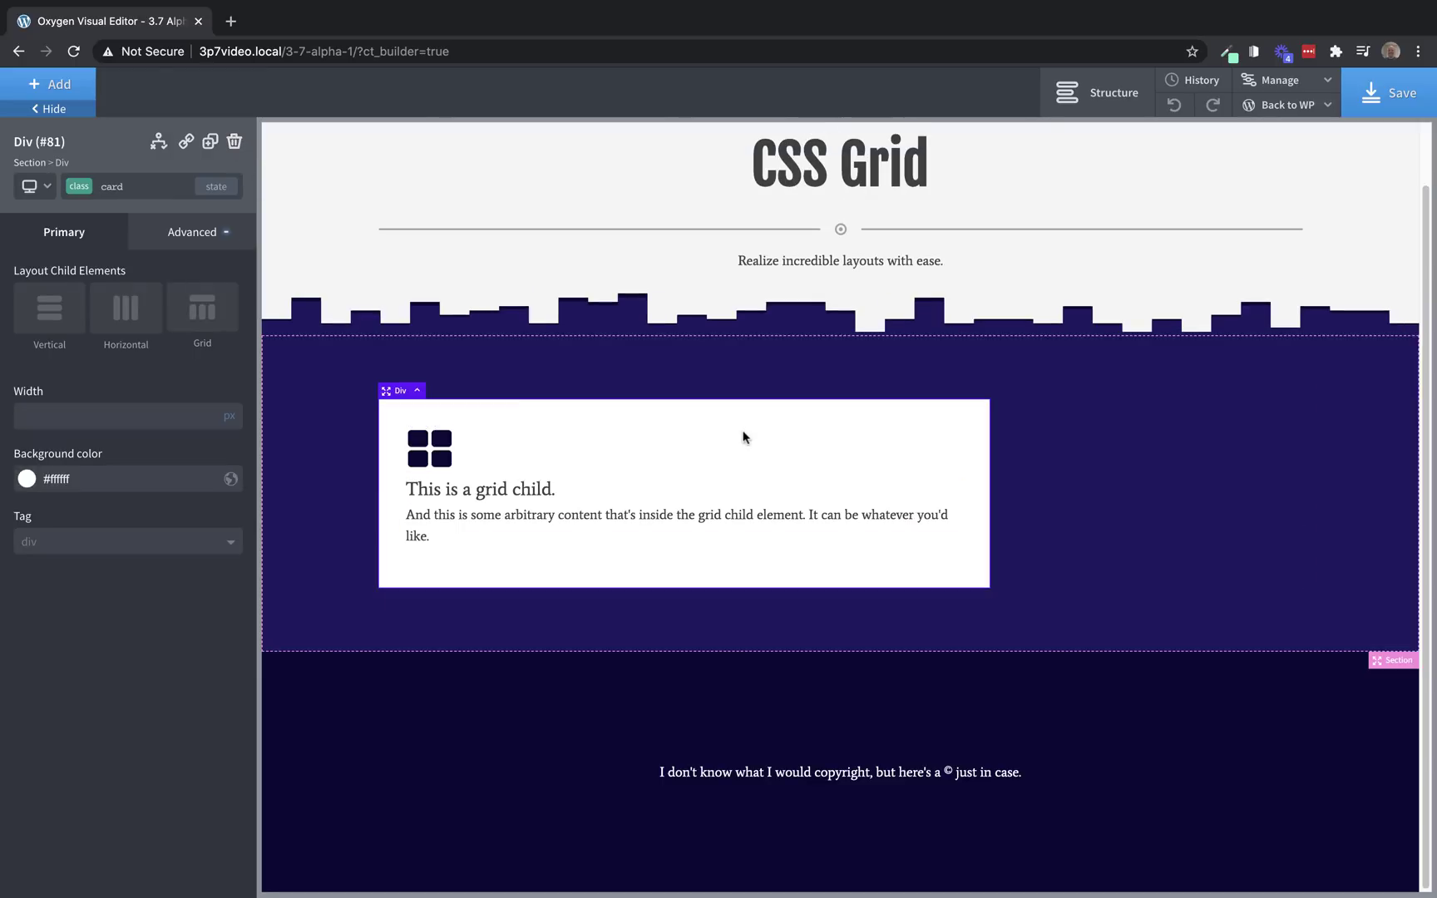
{"action": "left_click", "coordinate": [234, 141]}
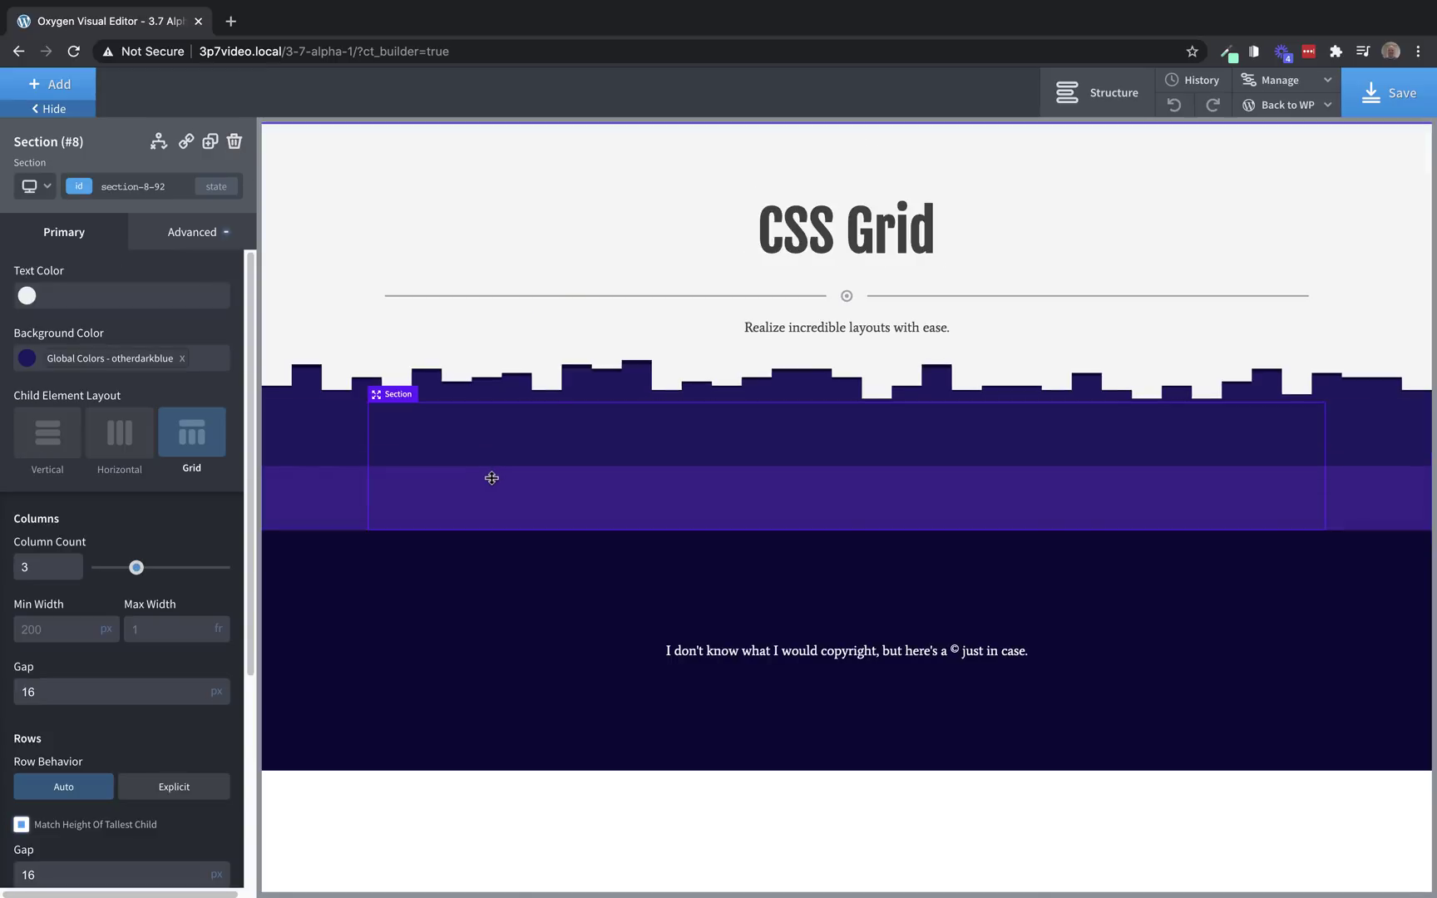
{"action": "left_click", "coordinate": [55, 447]}
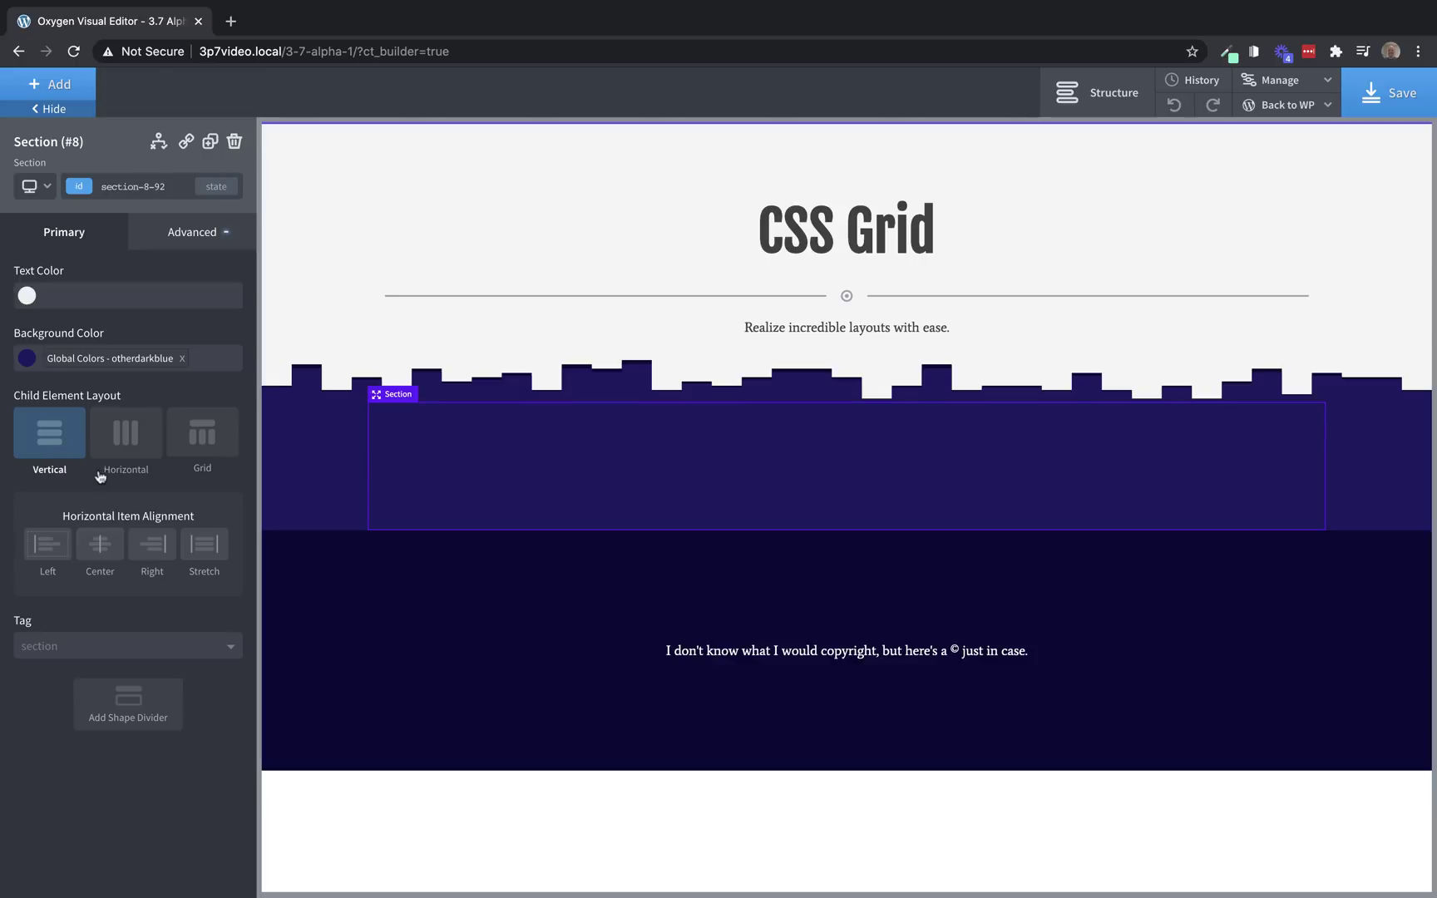
Add an Easy Posts element to the section, check its grid layout, and browse the Use Preset list
{"action": "left_click", "coordinate": [50, 83]}
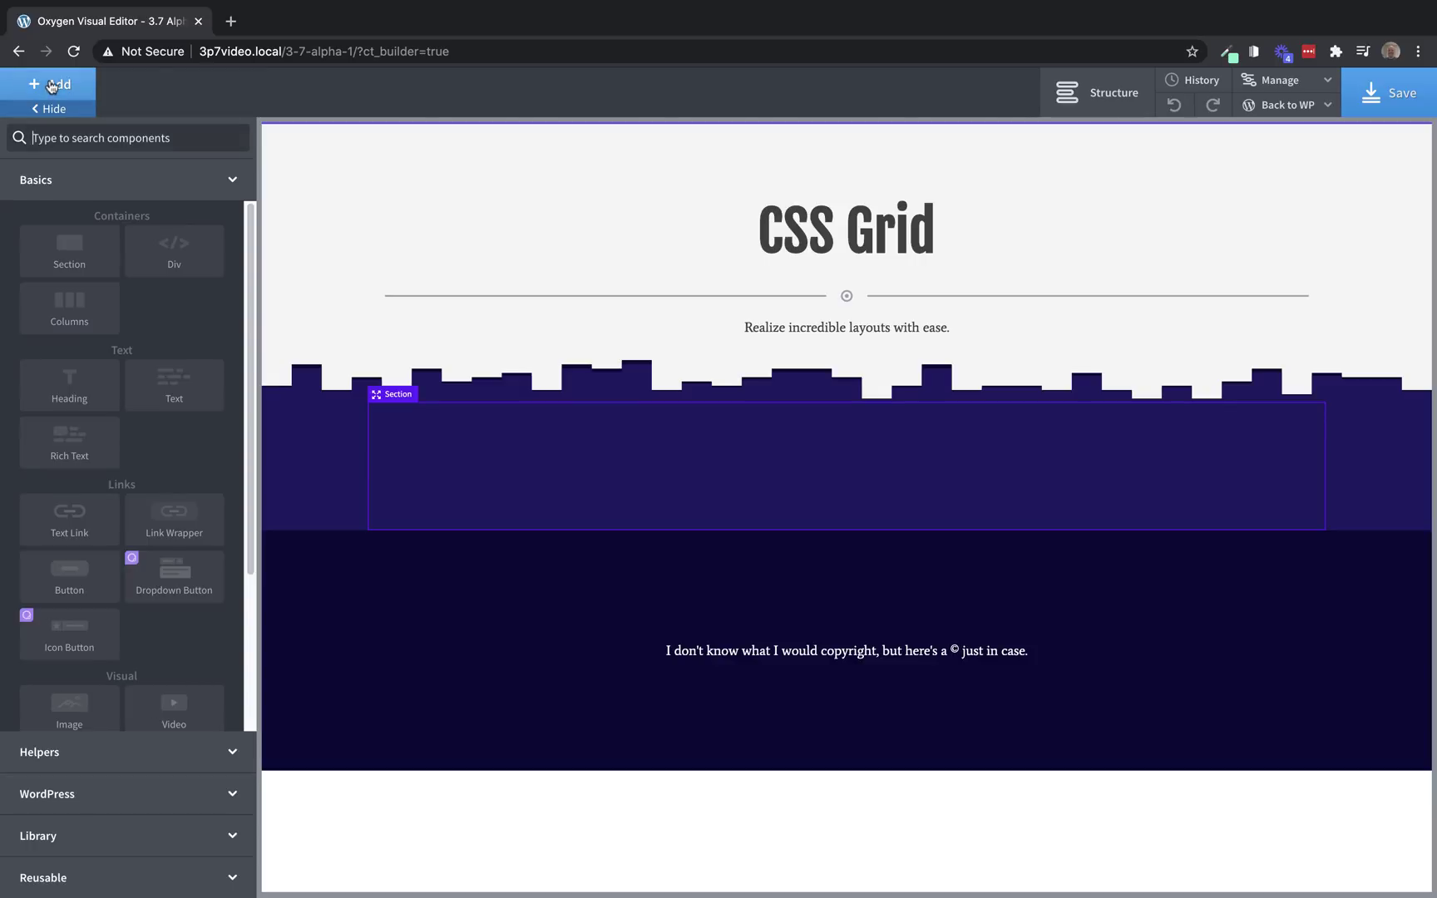
{"action": "type", "text": "easy"}
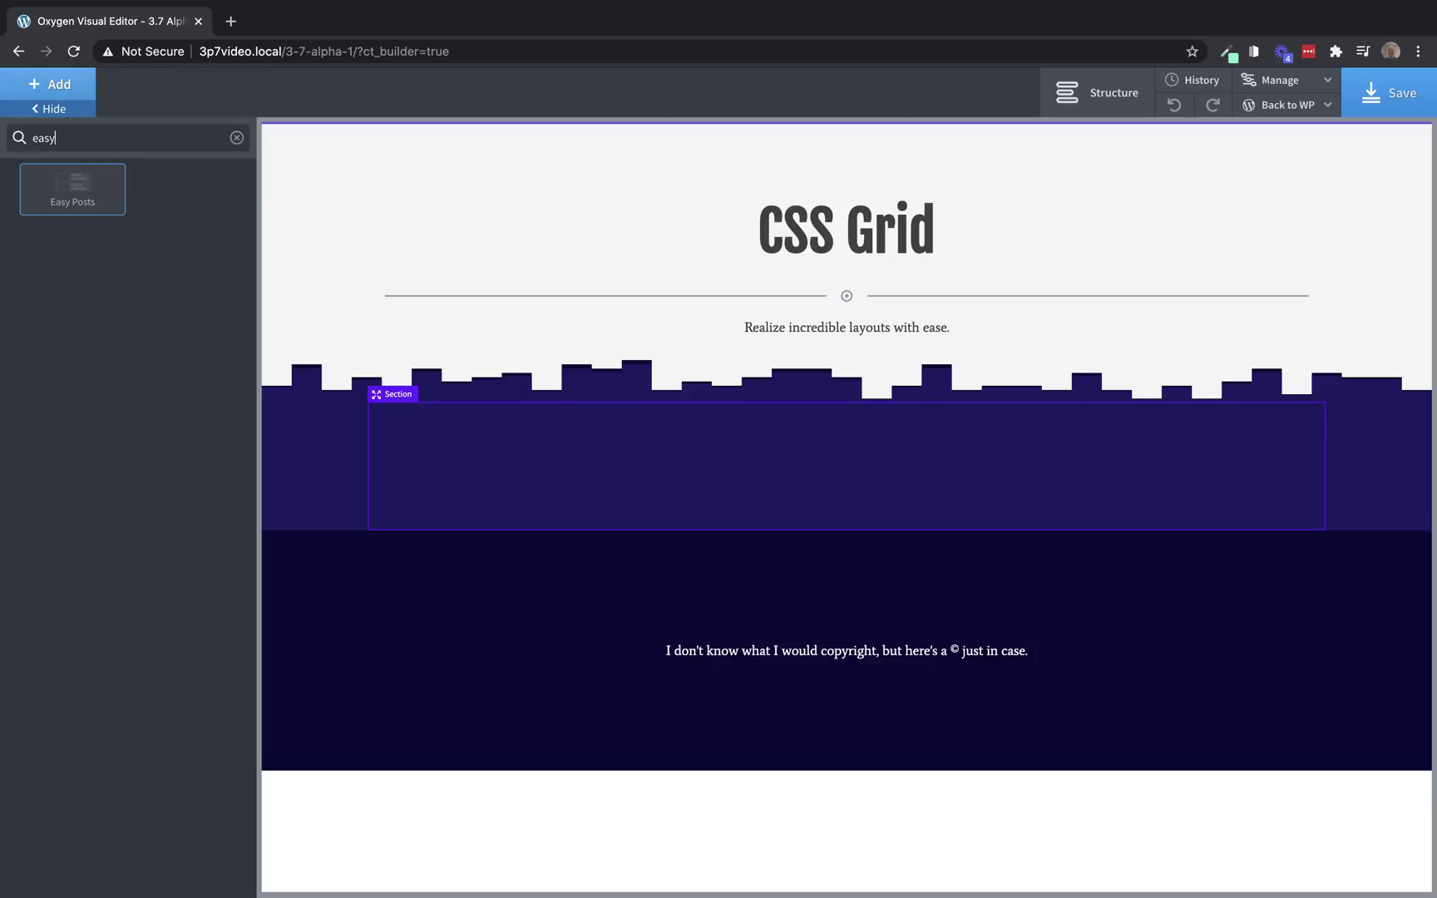
{"action": "left_click", "coordinate": [71, 196]}
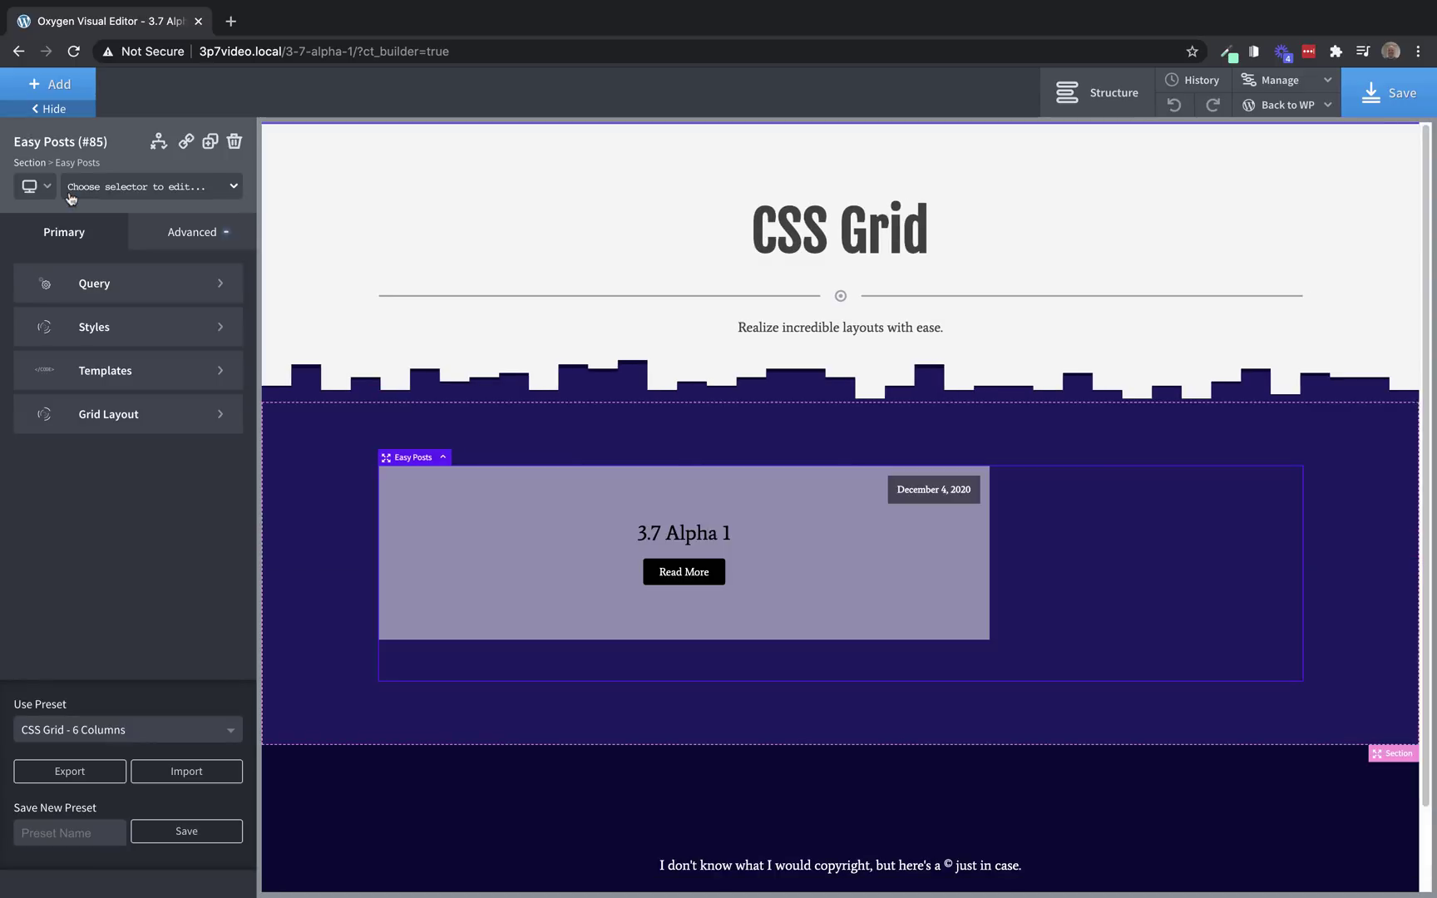
{"action": "left_click", "coordinate": [185, 420]}
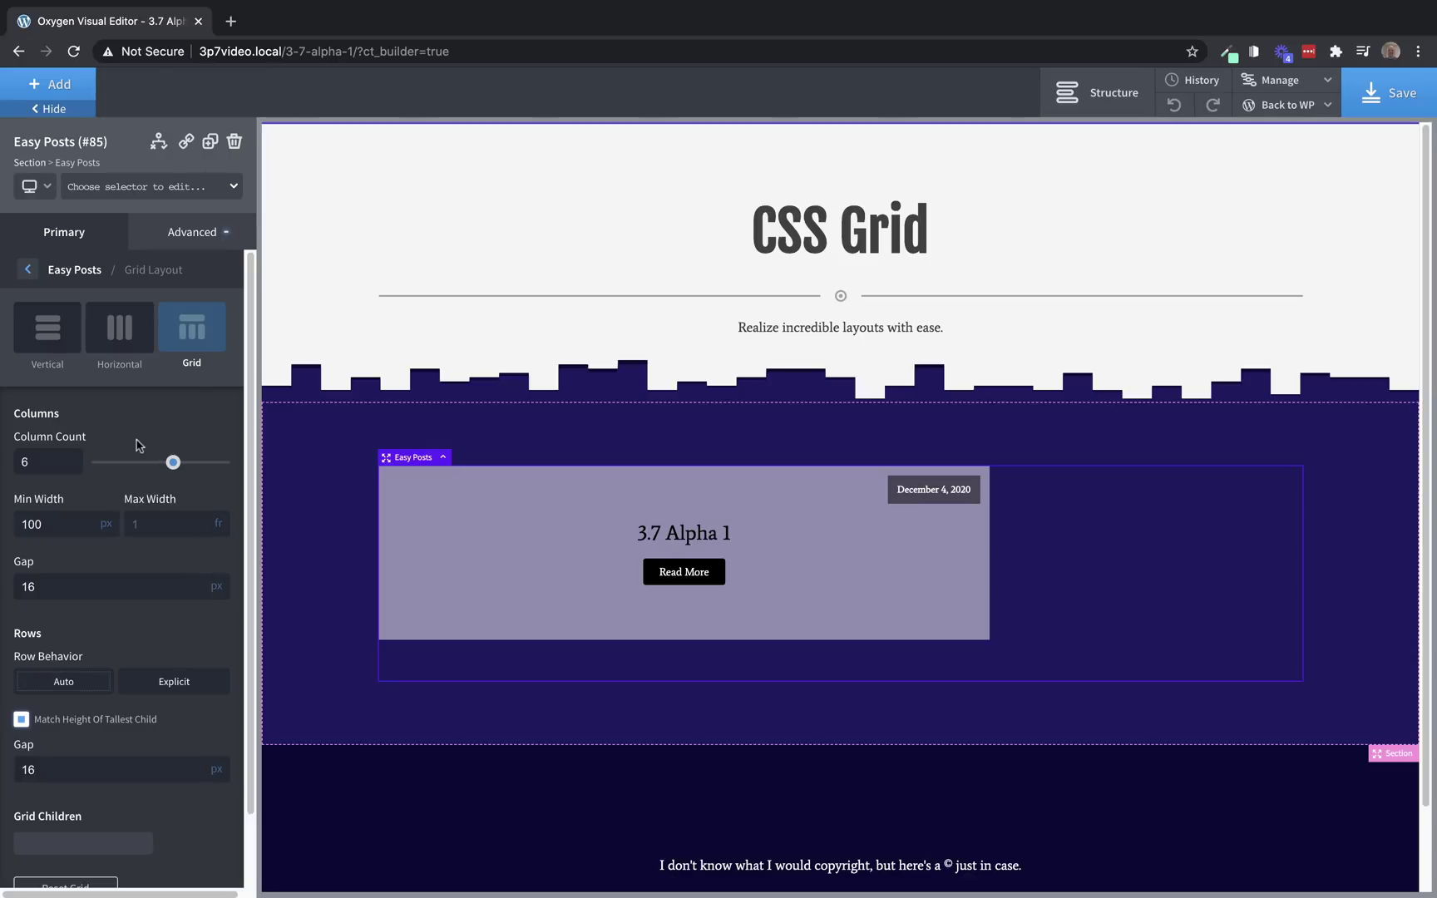
{"action": "left_click", "coordinate": [76, 251]}
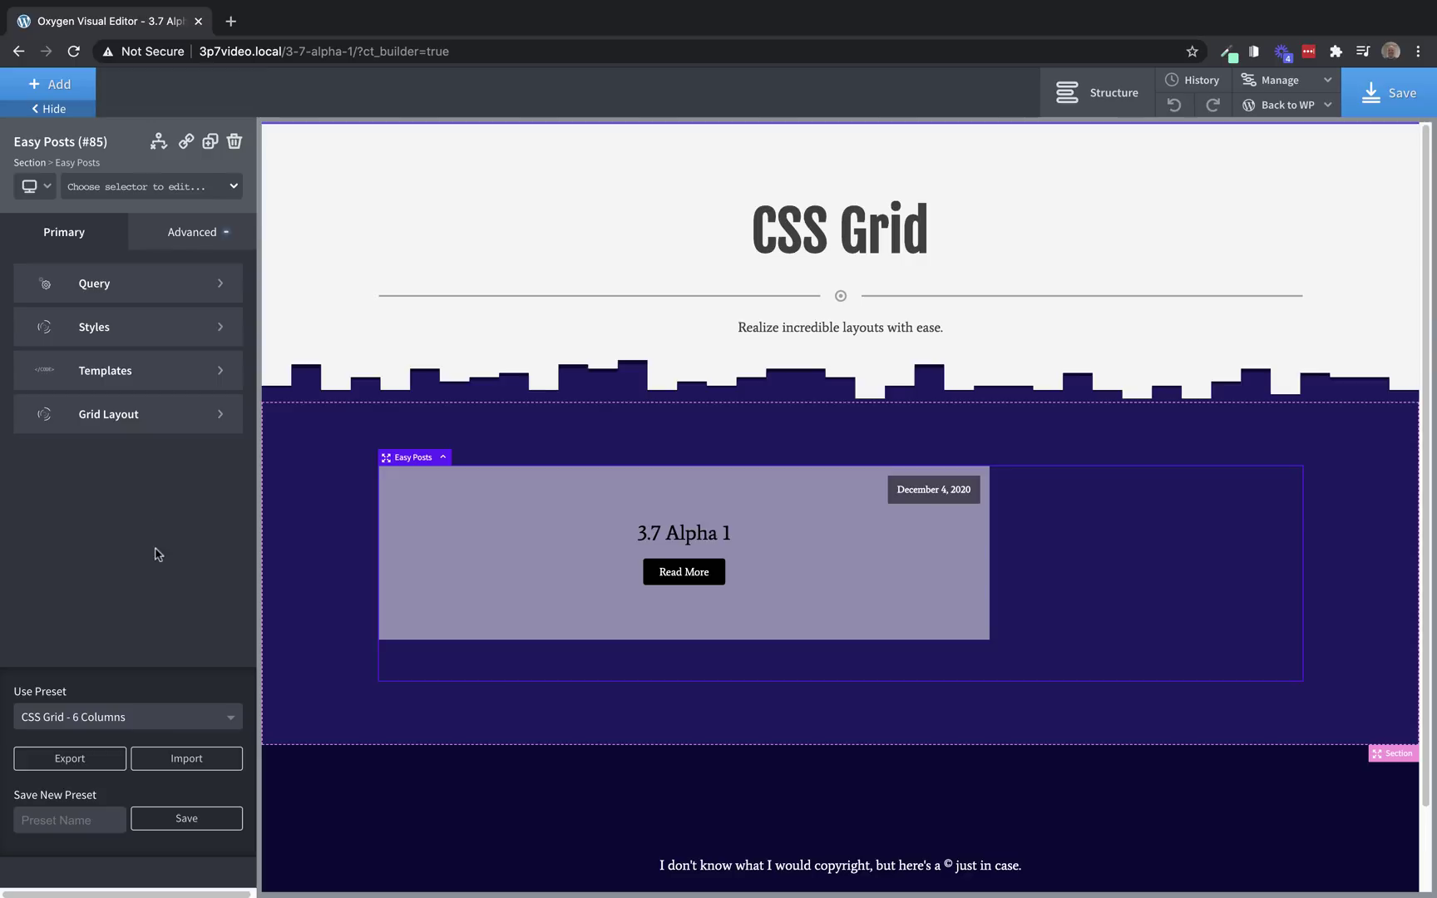
{"action": "left_click", "coordinate": [221, 720]}
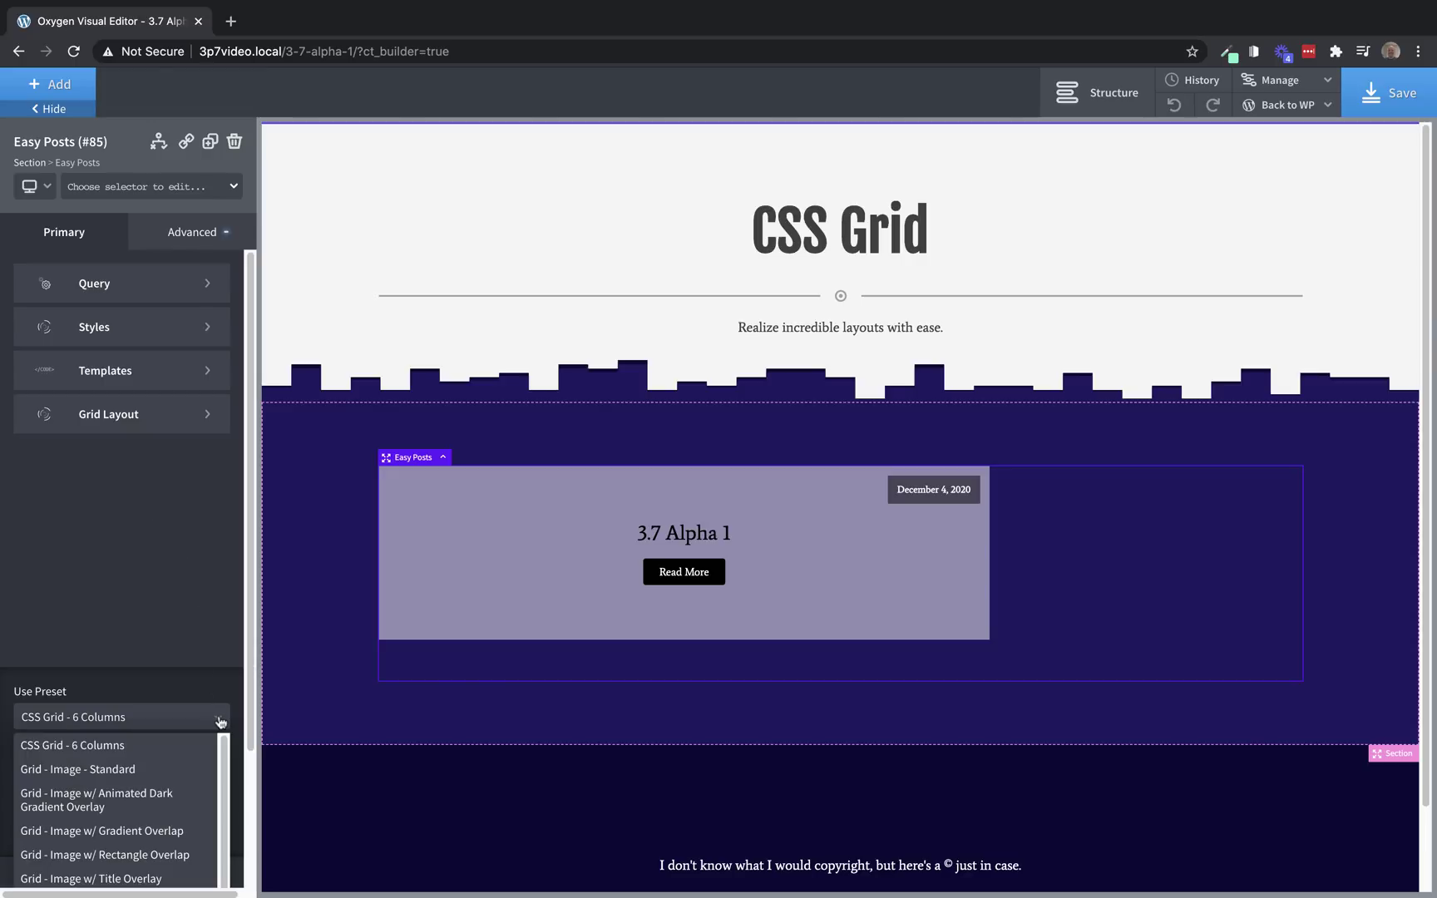
{"action": "scroll", "coordinate": [223, 700], "scroll_direction": "down", "scroll_amount": 3}
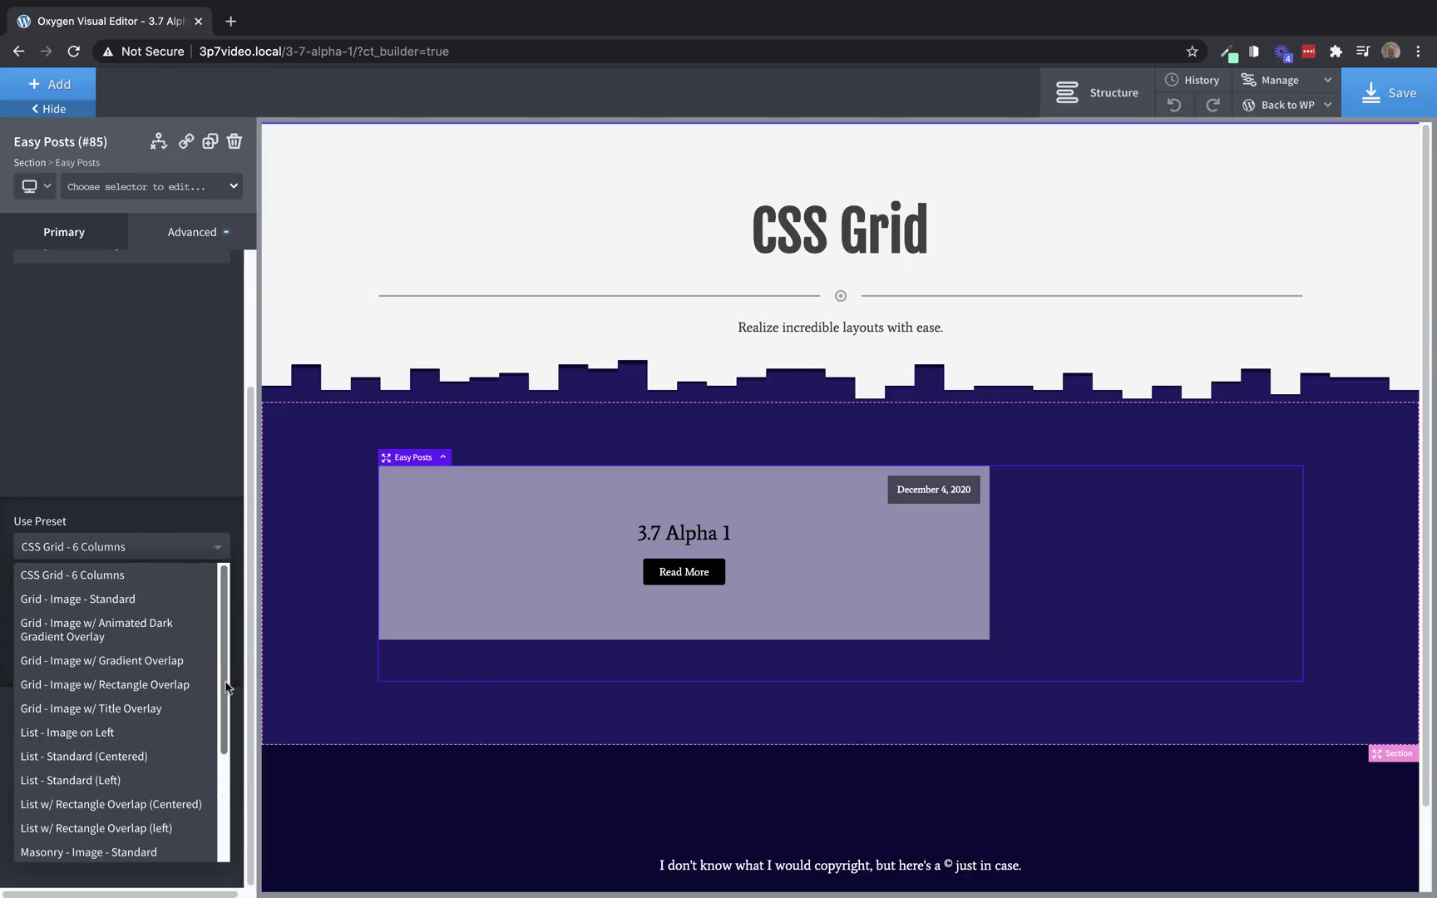
{"action": "left_click_drag", "start_coordinate": [225, 687], "coordinate": [235, 790]}
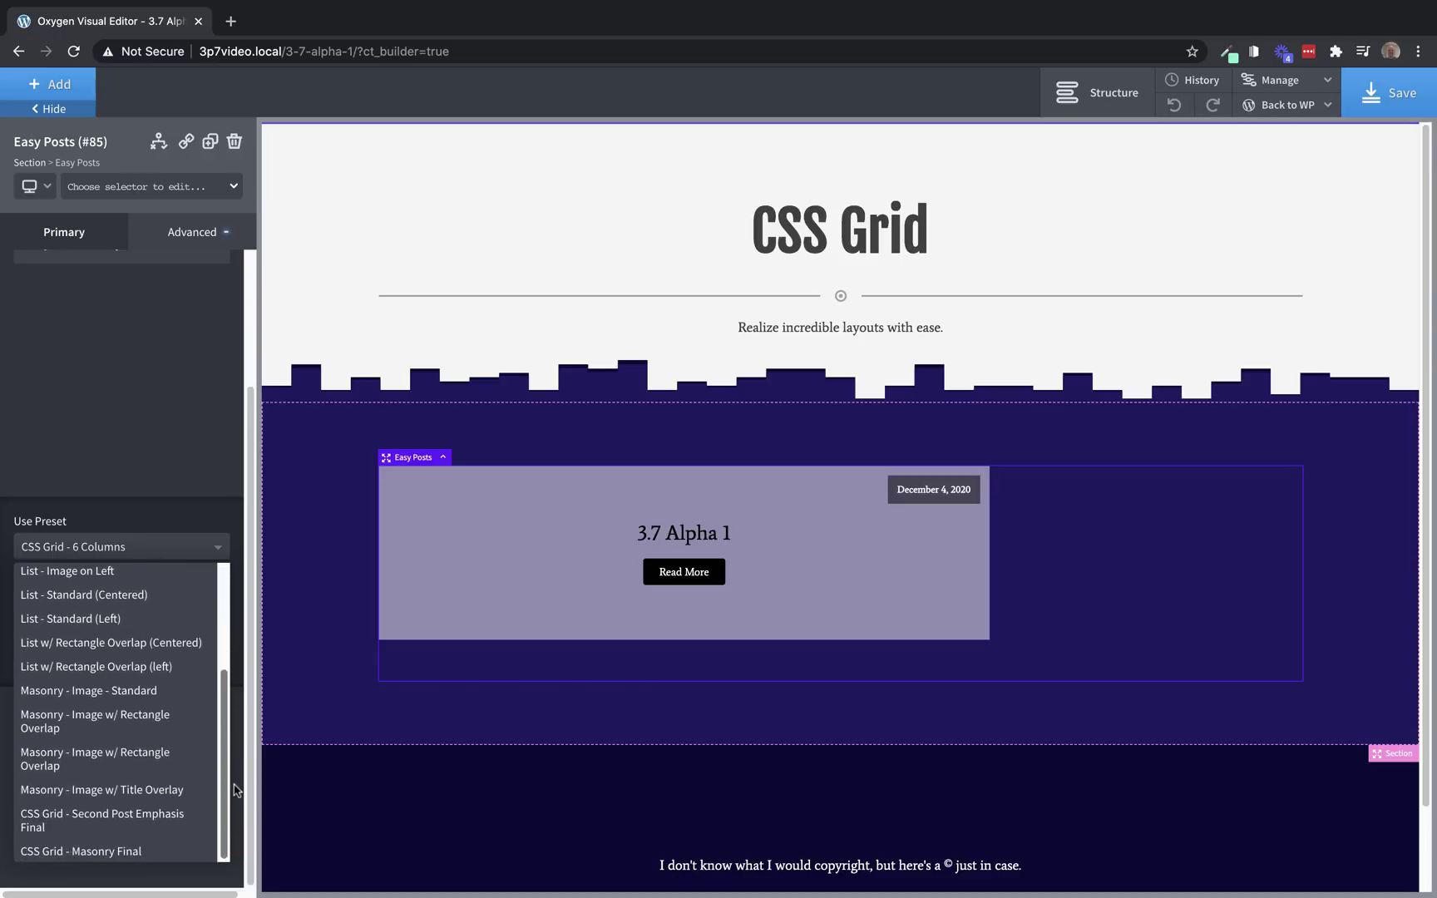
Apply the 'CSS Grid - Second Post Emphasis Final' preset and review the posts on the canvas
{"action": "left_click", "coordinate": [157, 816]}
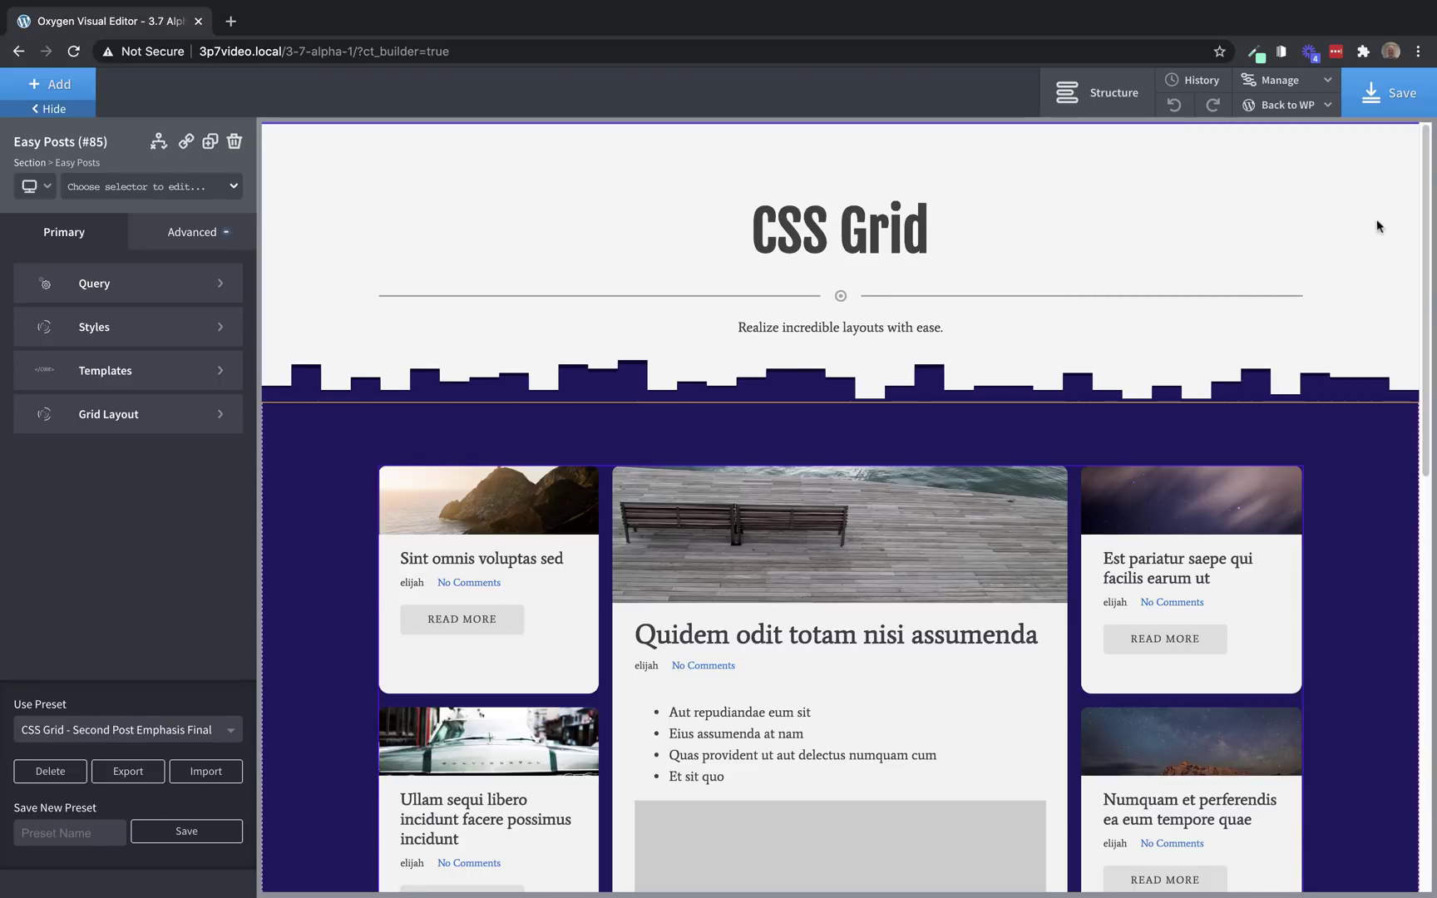
{"action": "left_click_drag", "start_coordinate": [1424, 181], "coordinate": [1414, 318]}
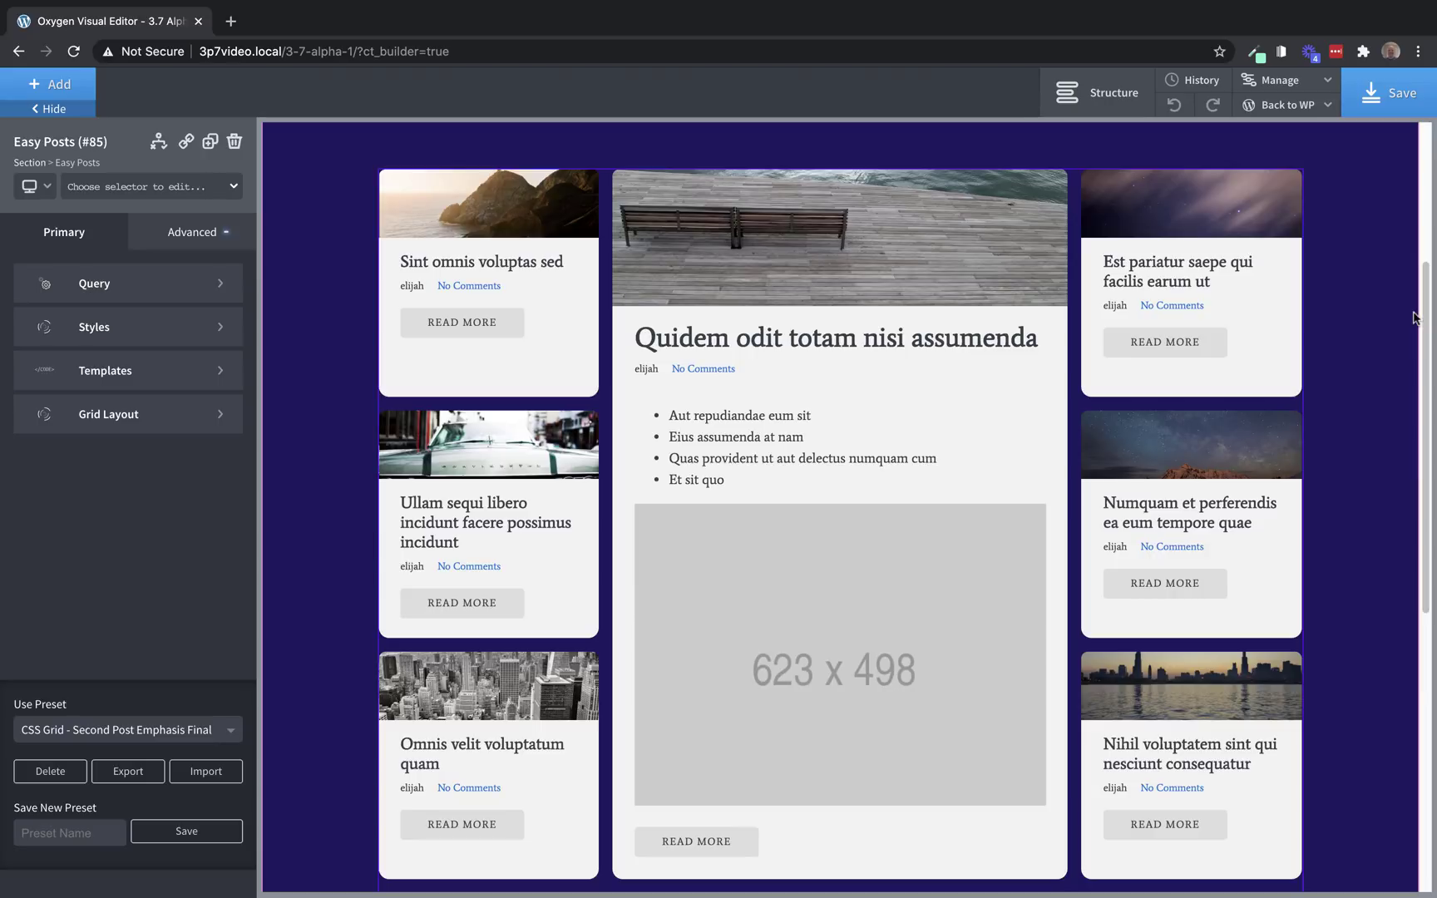
{"action": "scroll", "coordinate": [1418, 314], "scroll_direction": "down", "scroll_amount": 1}
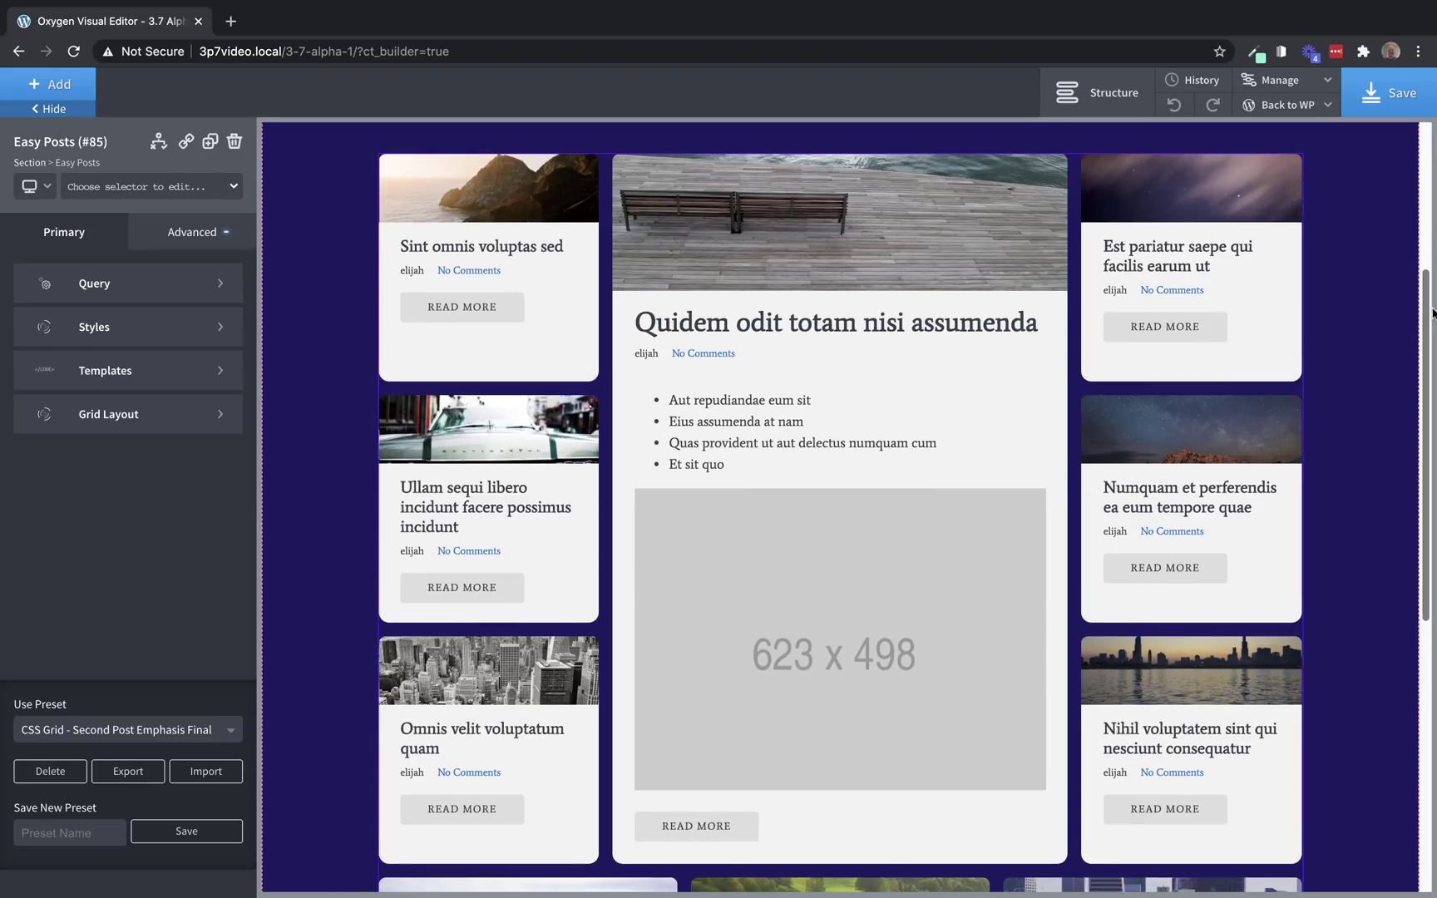
{"action": "scroll", "coordinate": [1433, 312], "scroll_direction": "down", "scroll_amount": 1}
{"action": "scroll", "coordinate": [1433, 310], "scroll_direction": "up", "scroll_amount": 1}
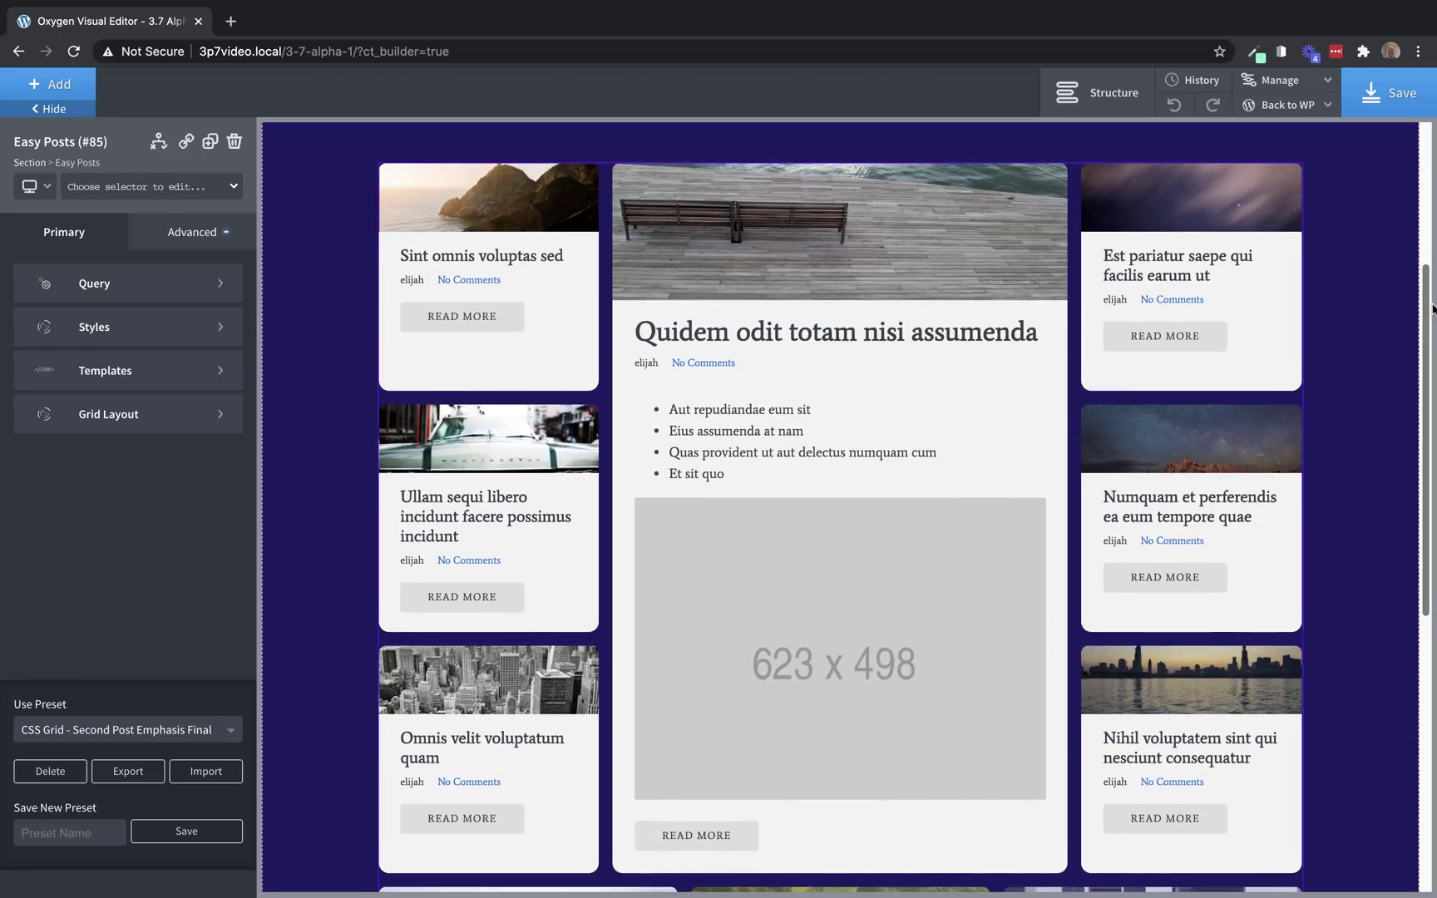
{"action": "scroll", "coordinate": [1432, 310], "scroll_direction": "up", "scroll_amount": 1}
{"action": "left_click_drag", "start_coordinate": [1432, 310], "coordinate": [1427, 465]}
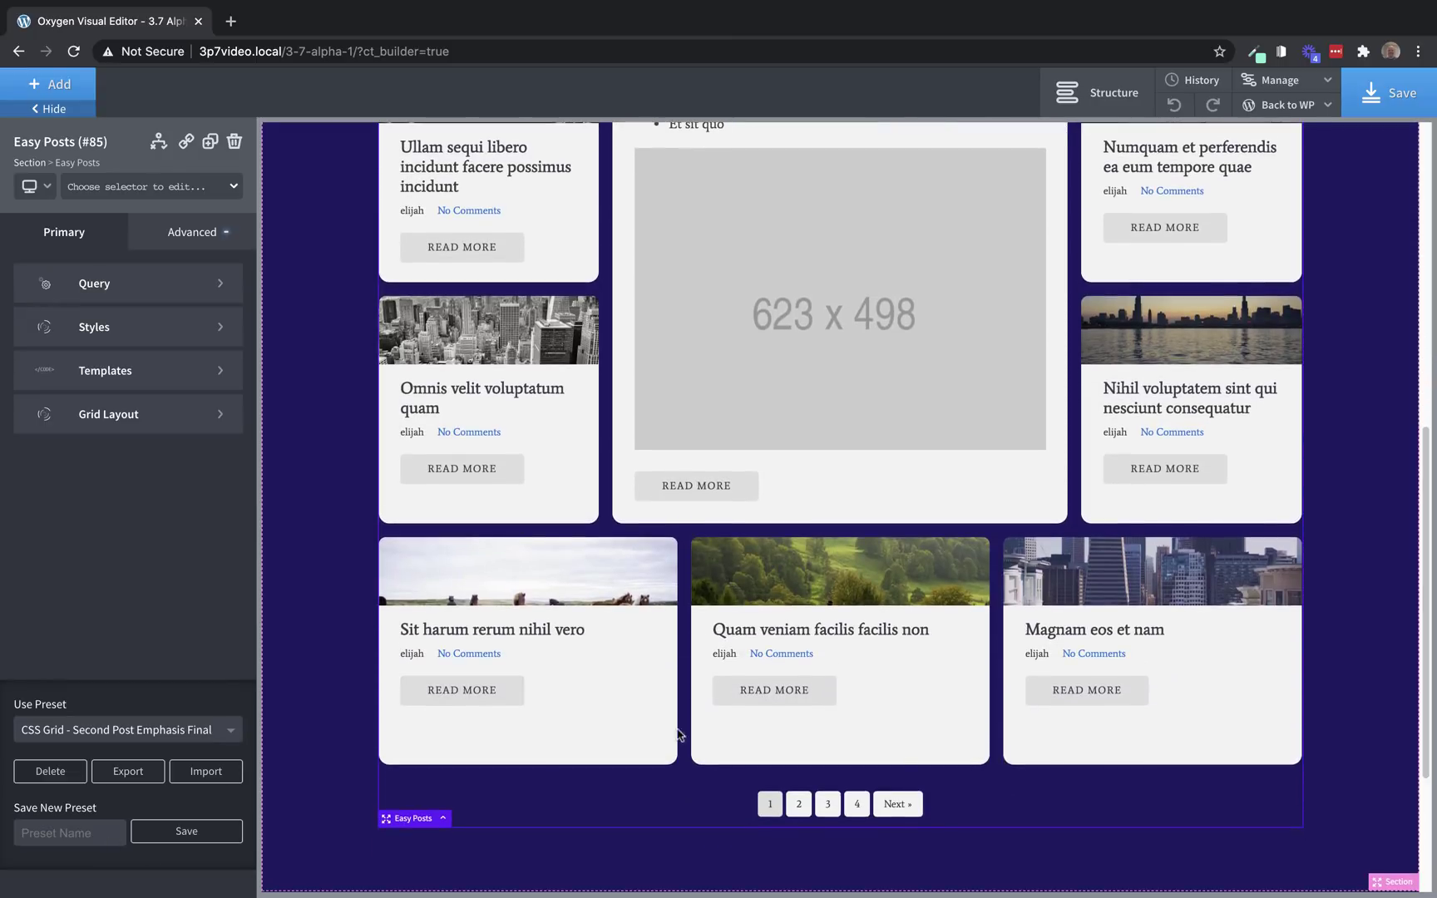
{"action": "left_click", "coordinate": [221, 732]}
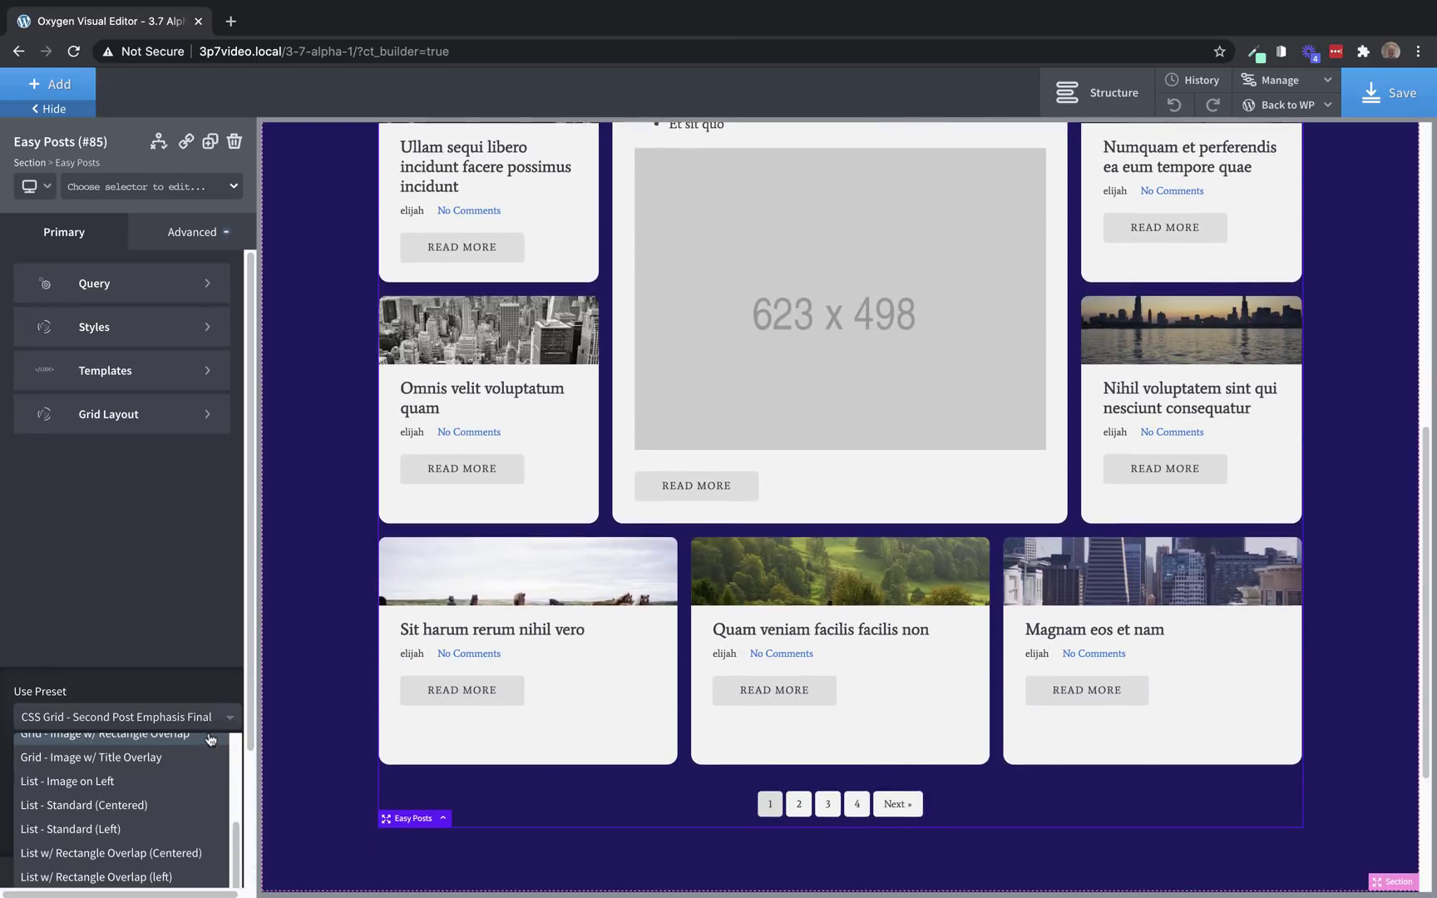
{"action": "scroll", "coordinate": [210, 771], "scroll_direction": "down", "scroll_amount": 3}
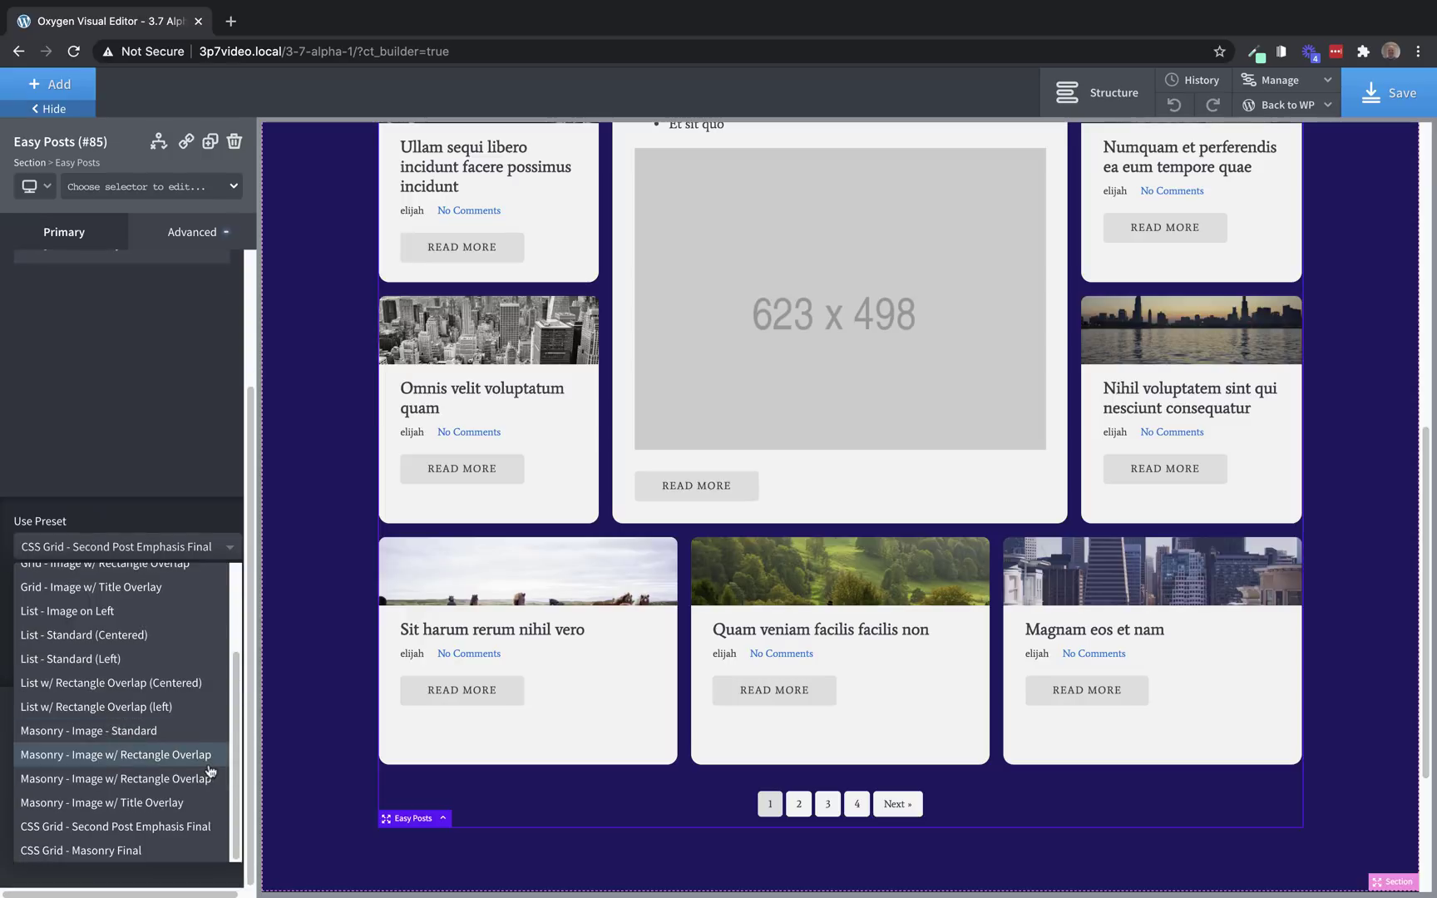
Switch Easy Posts to the 'CSS Grid - Masonry Final' preset and scroll back to the top
{"action": "left_click", "coordinate": [126, 849]}
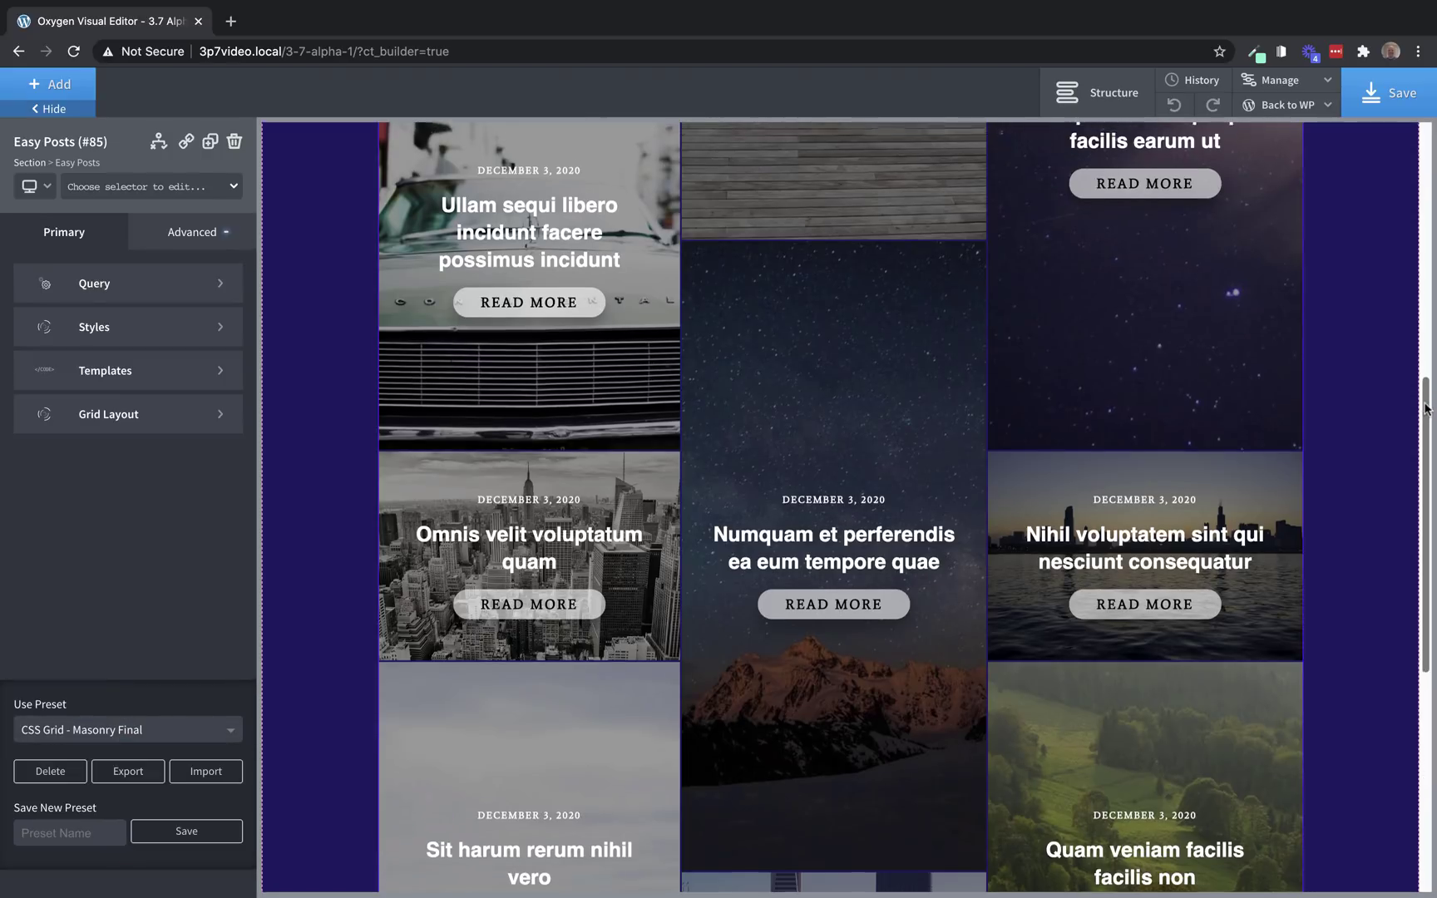
{"action": "left_click_drag", "start_coordinate": [1426, 408], "coordinate": [1433, 266]}
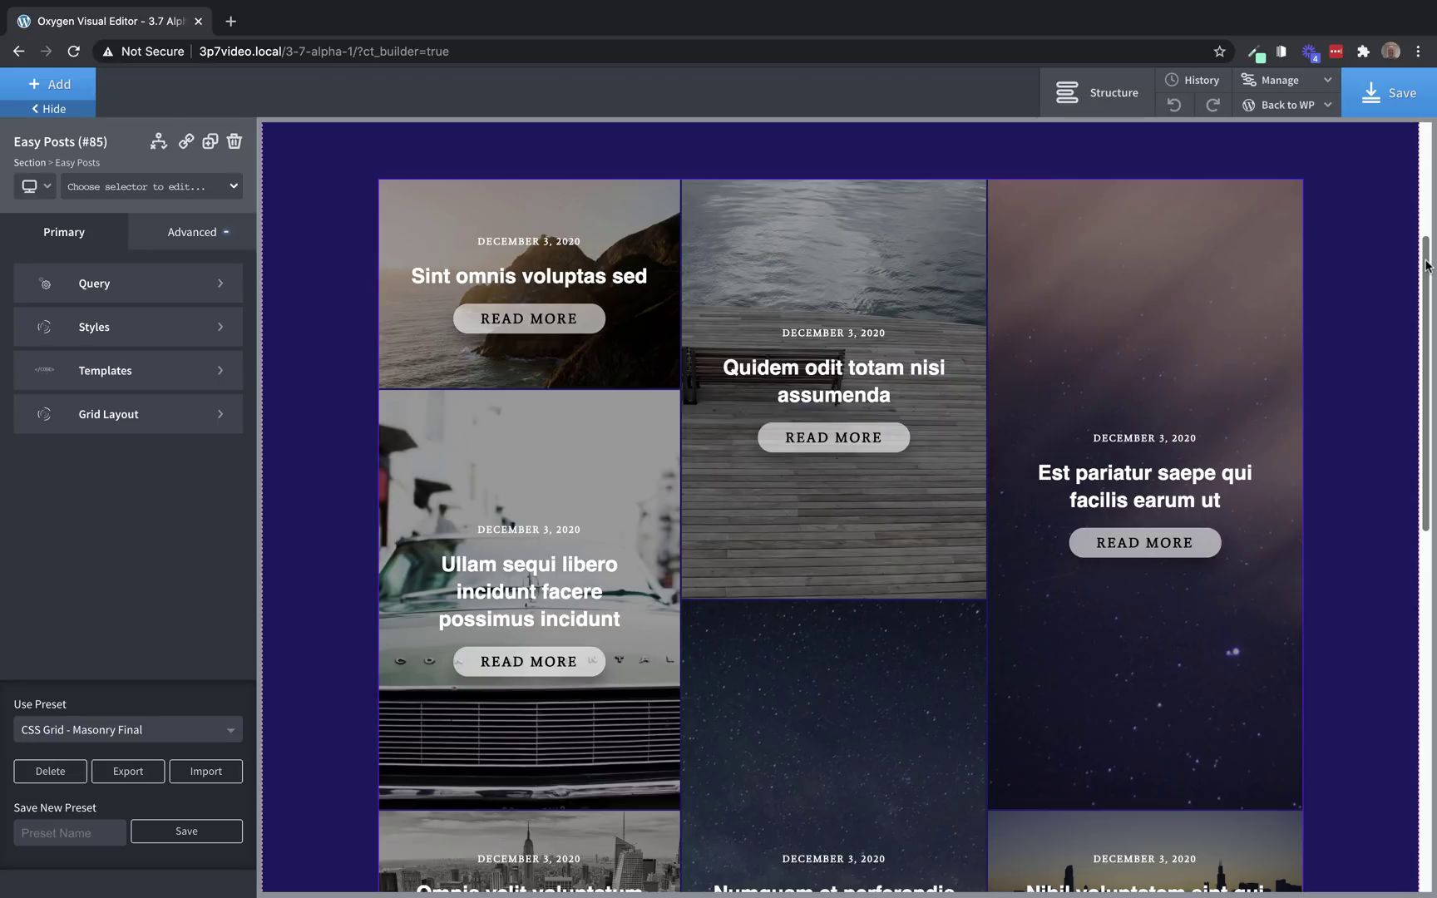
{"action": "left_click_drag", "start_coordinate": [1425, 264], "coordinate": [1427, 150]}
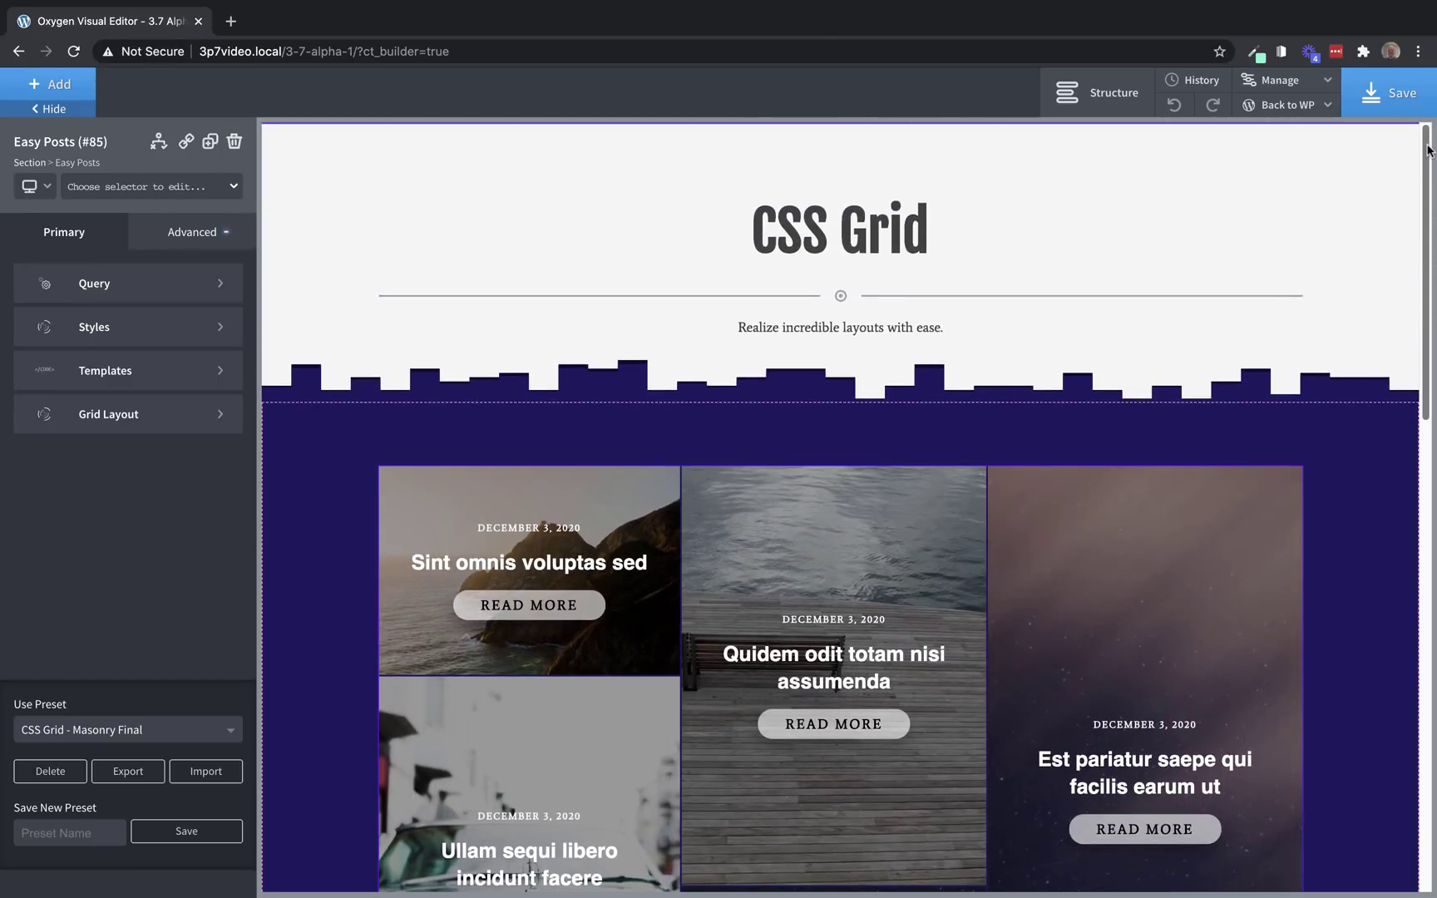
Replace the divider under the CSS Grid heading with a new Horizontal Divider
{"action": "left_click", "coordinate": [864, 301]}
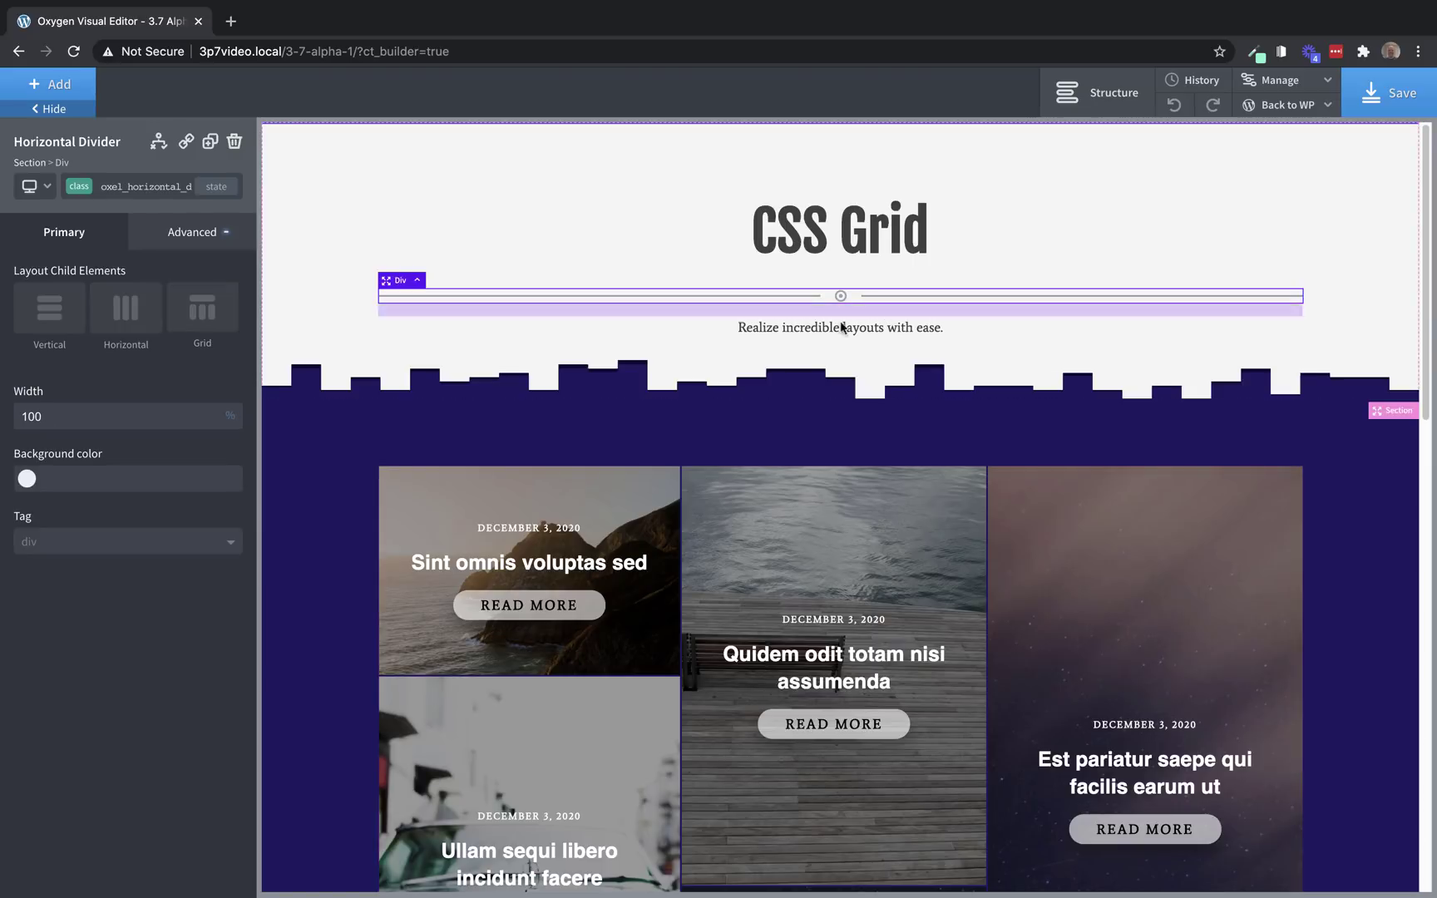
{"action": "left_click", "coordinate": [235, 142]}
{"action": "left_click", "coordinate": [781, 241]}
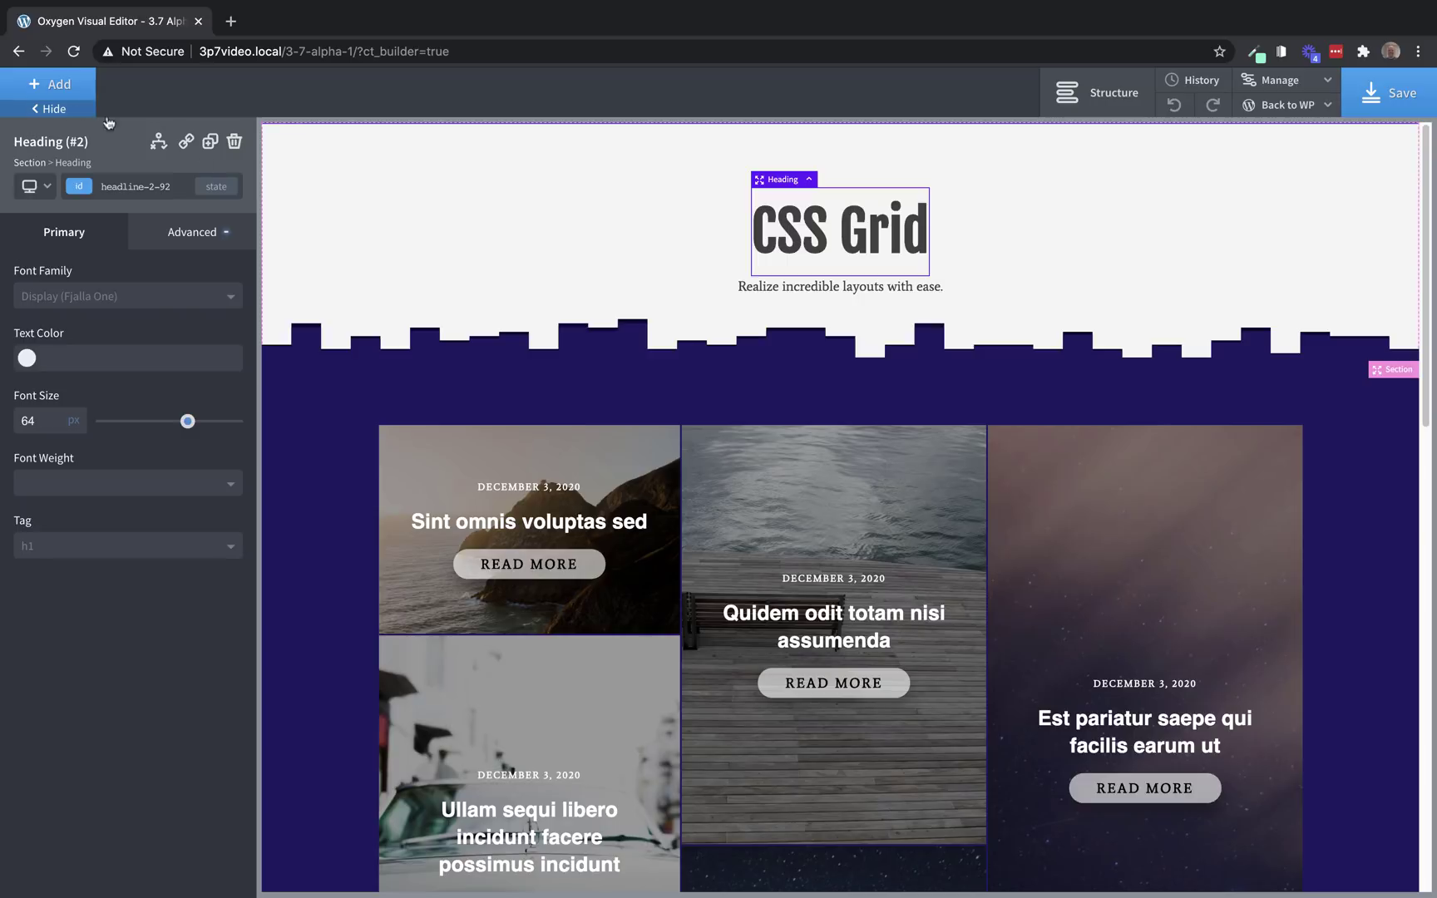
{"action": "left_click", "coordinate": [66, 91]}
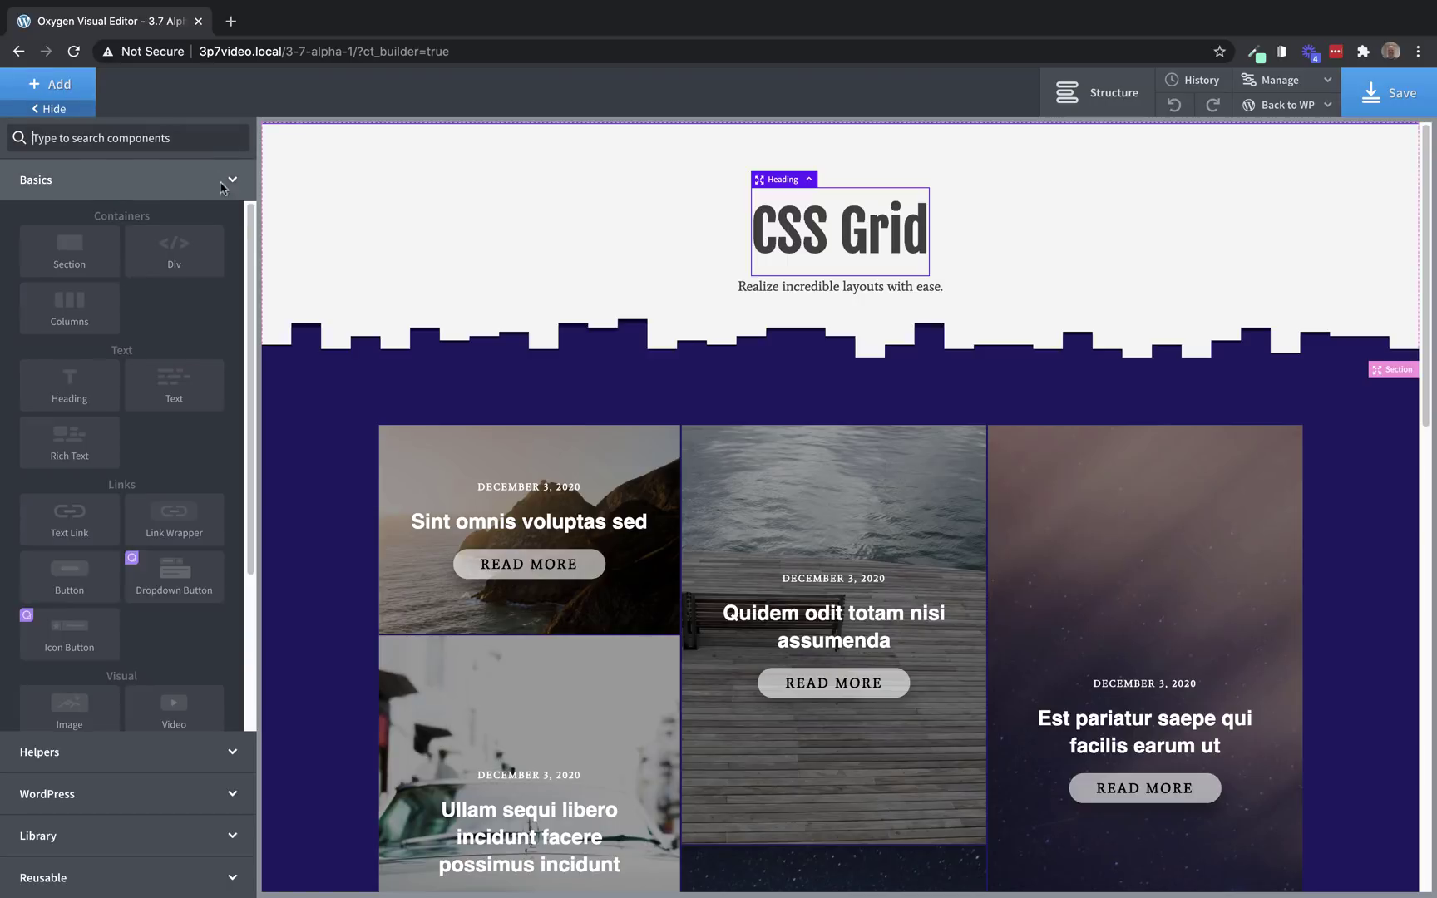
{"action": "mouse_move", "coordinate": [248, 227]}
{"action": "left_mouse_down"}
{"action": "mouse_move", "coordinate": [239, 318]}
{"action": "mouse_move", "coordinate": [258, 209]}
{"action": "left_mouse_up"}
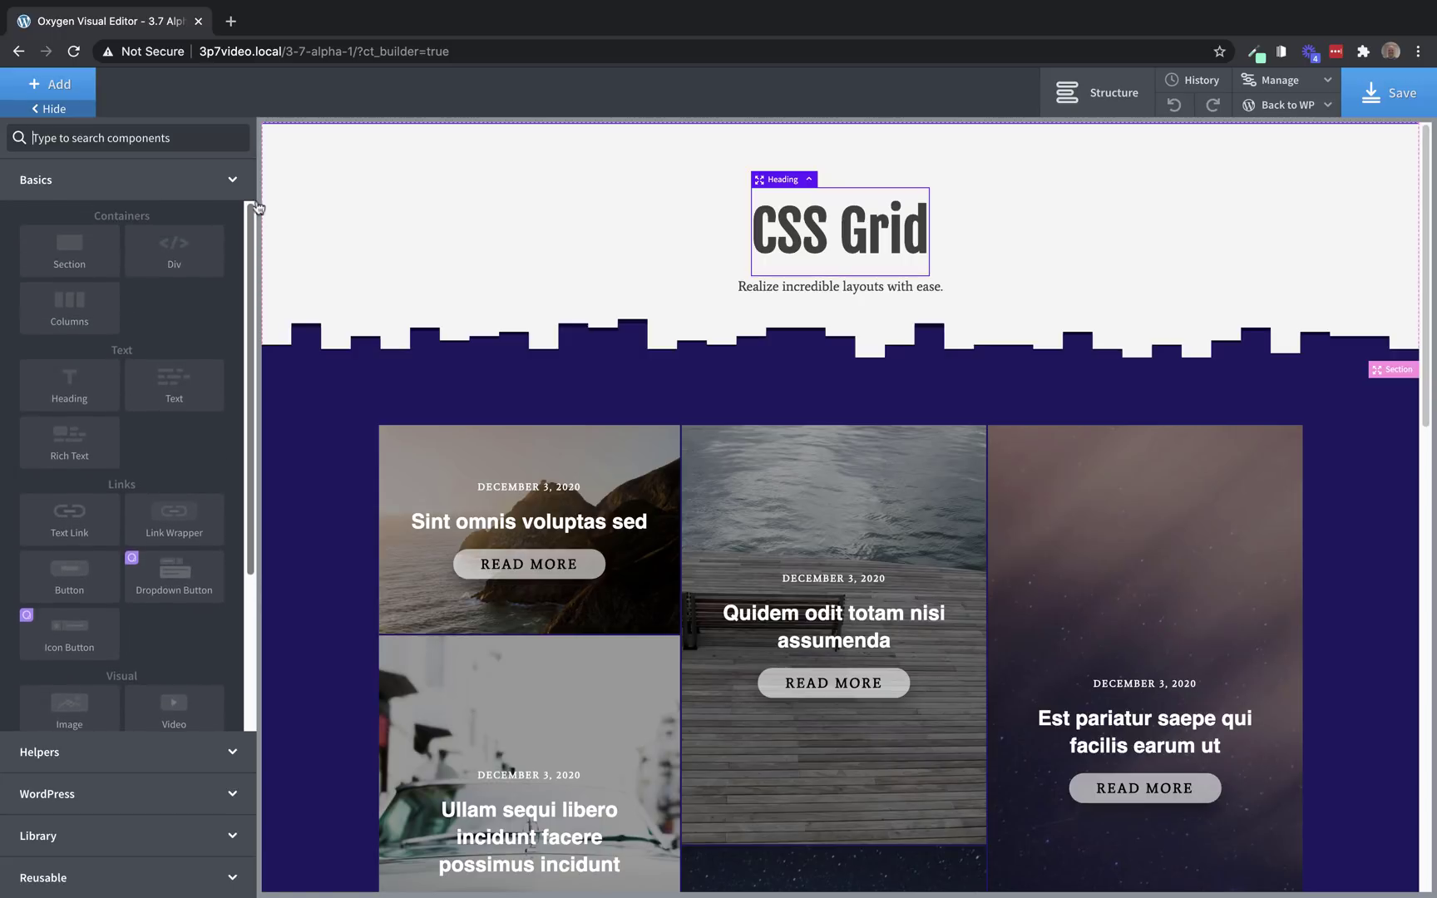
{"action": "left_click", "coordinate": [184, 141]}
{"action": "type", "text": "hori"}
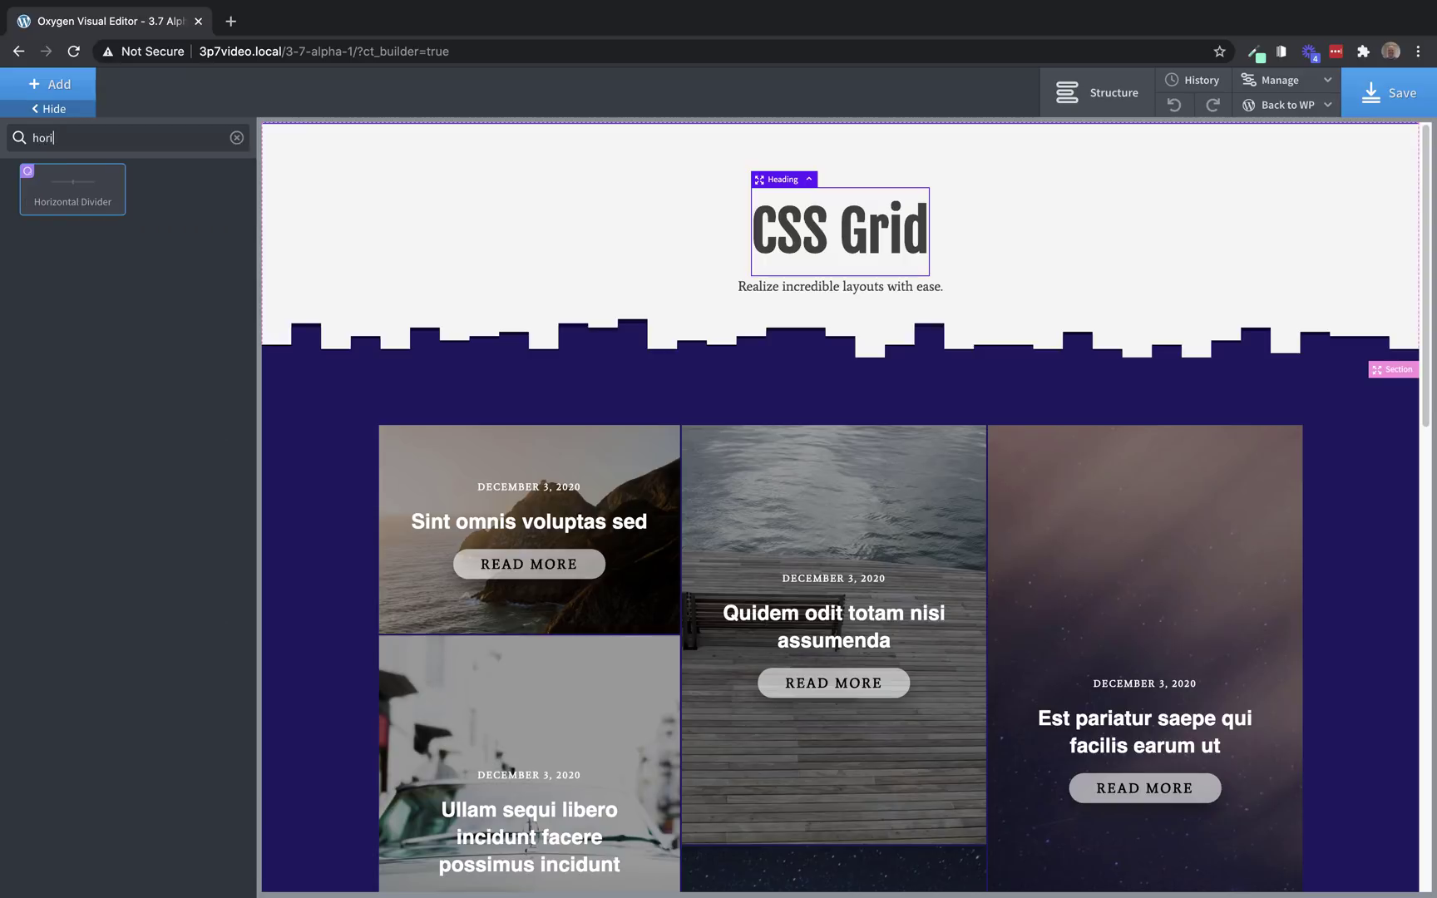
{"action": "left_click", "coordinate": [97, 196]}
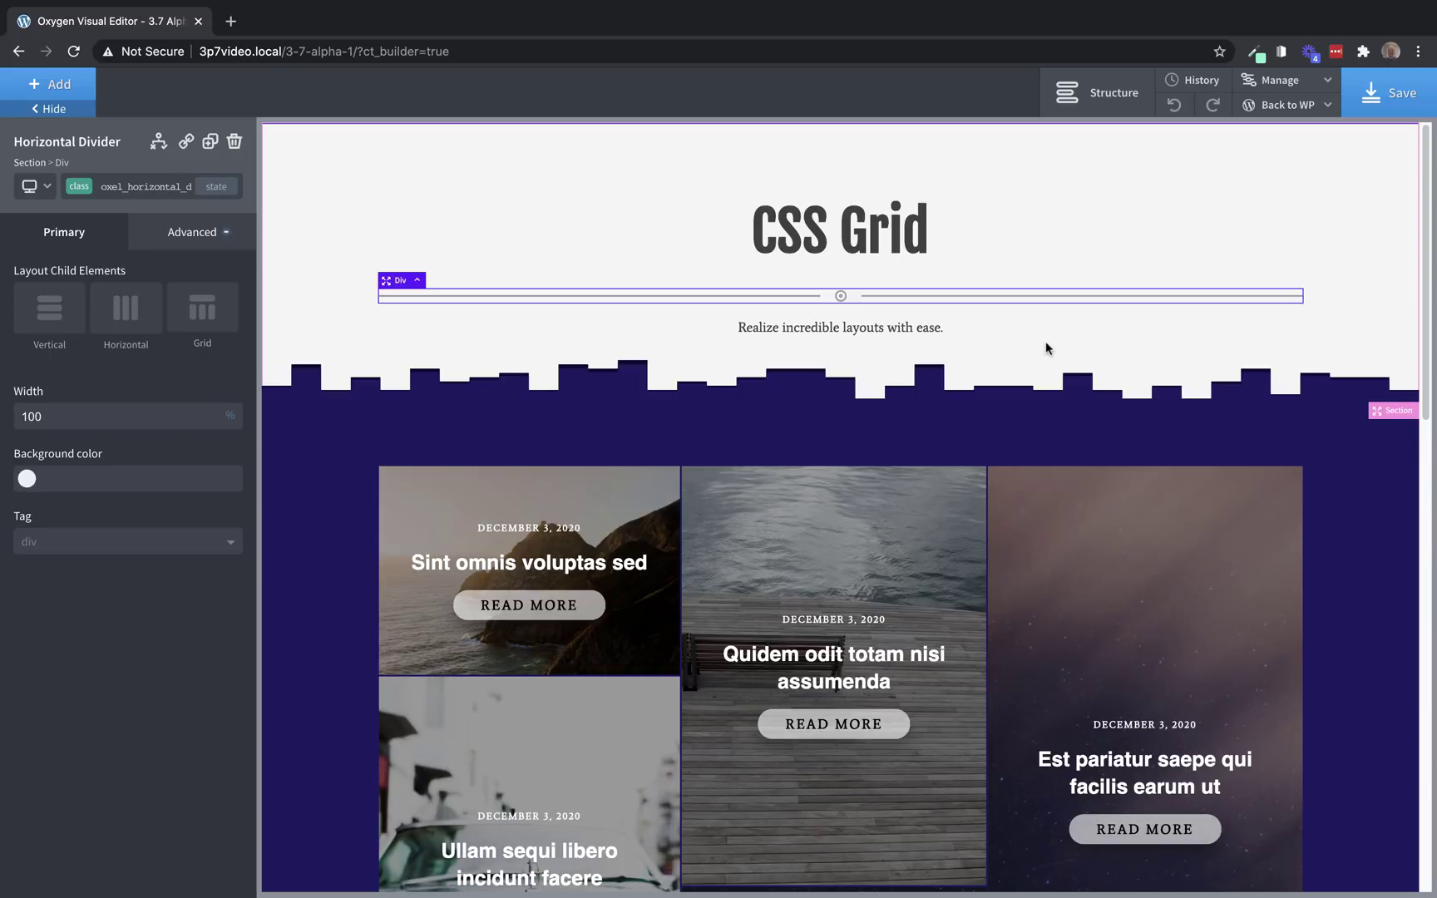
Change the divider's center icon from dot-circle-o to a question mark
{"action": "left_click", "coordinate": [839, 296]}
{"action": "left_click", "coordinate": [800, 296]}
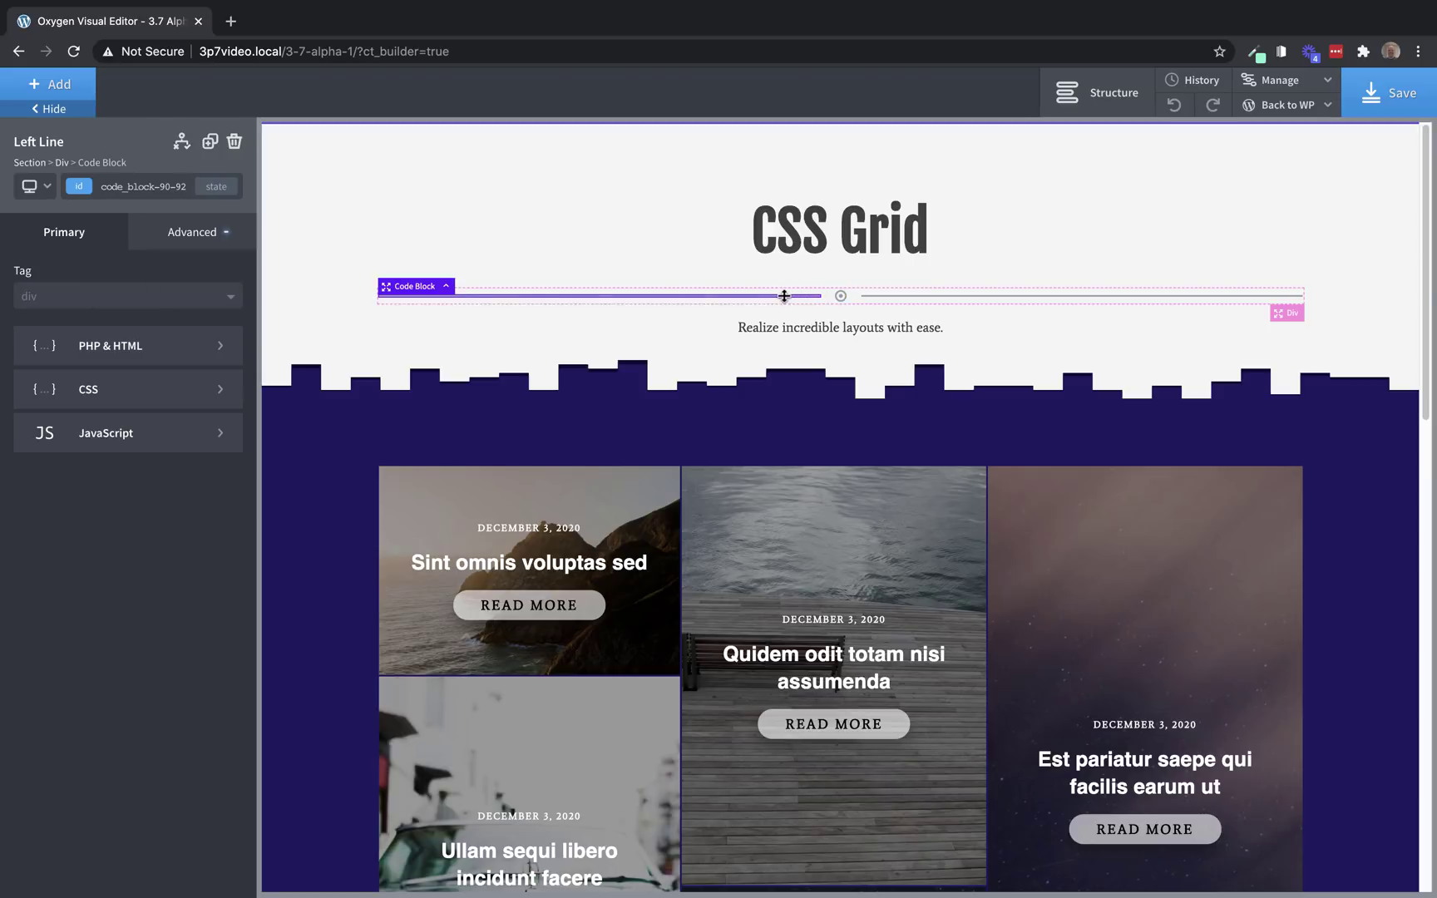
{"action": "left_click", "coordinate": [842, 296]}
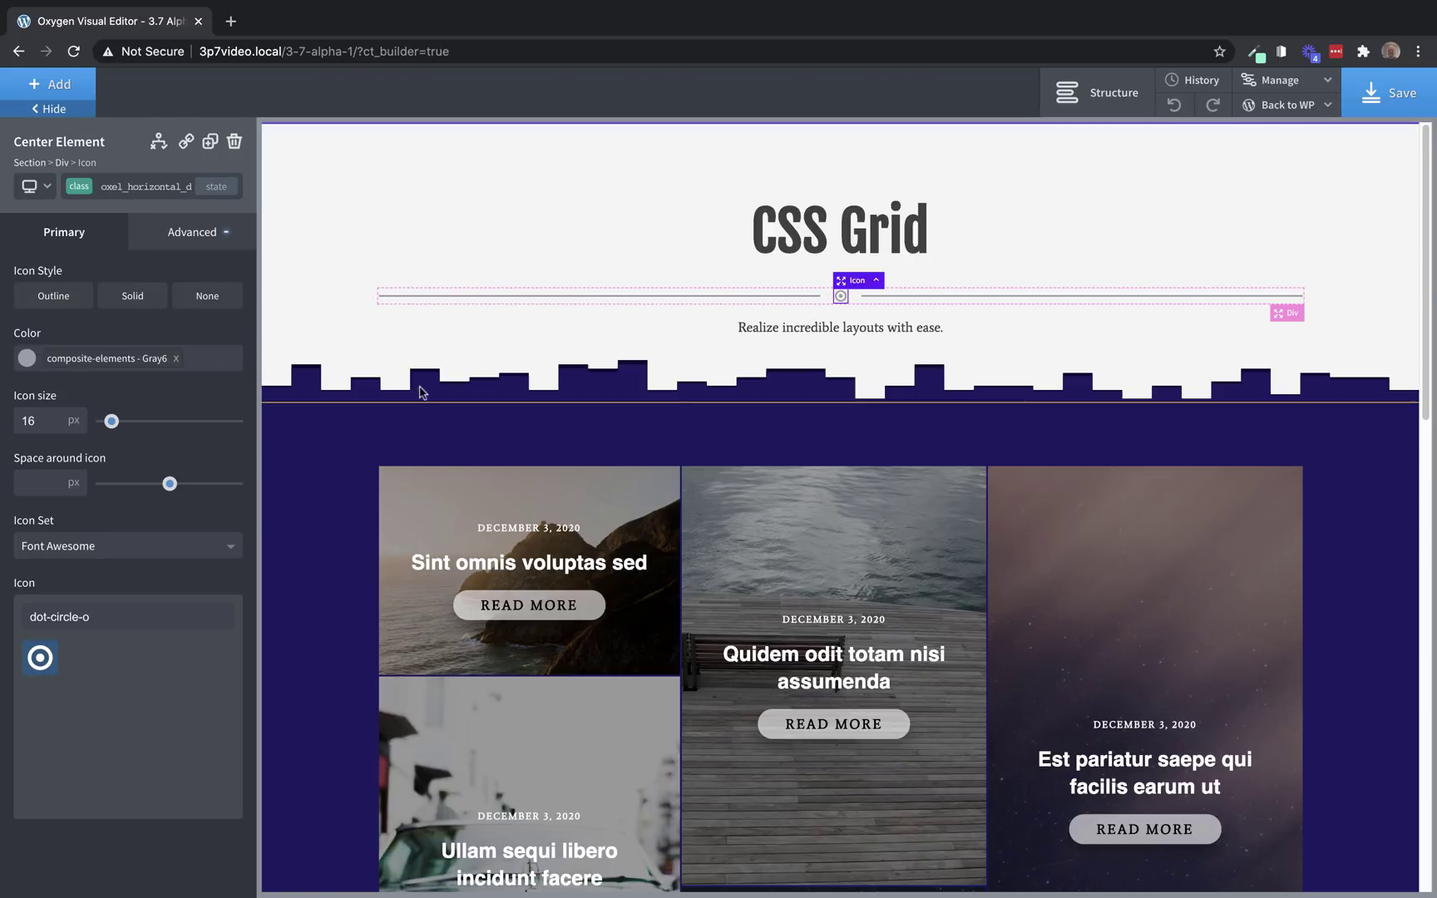
{"action": "left_click", "coordinate": [116, 616]}
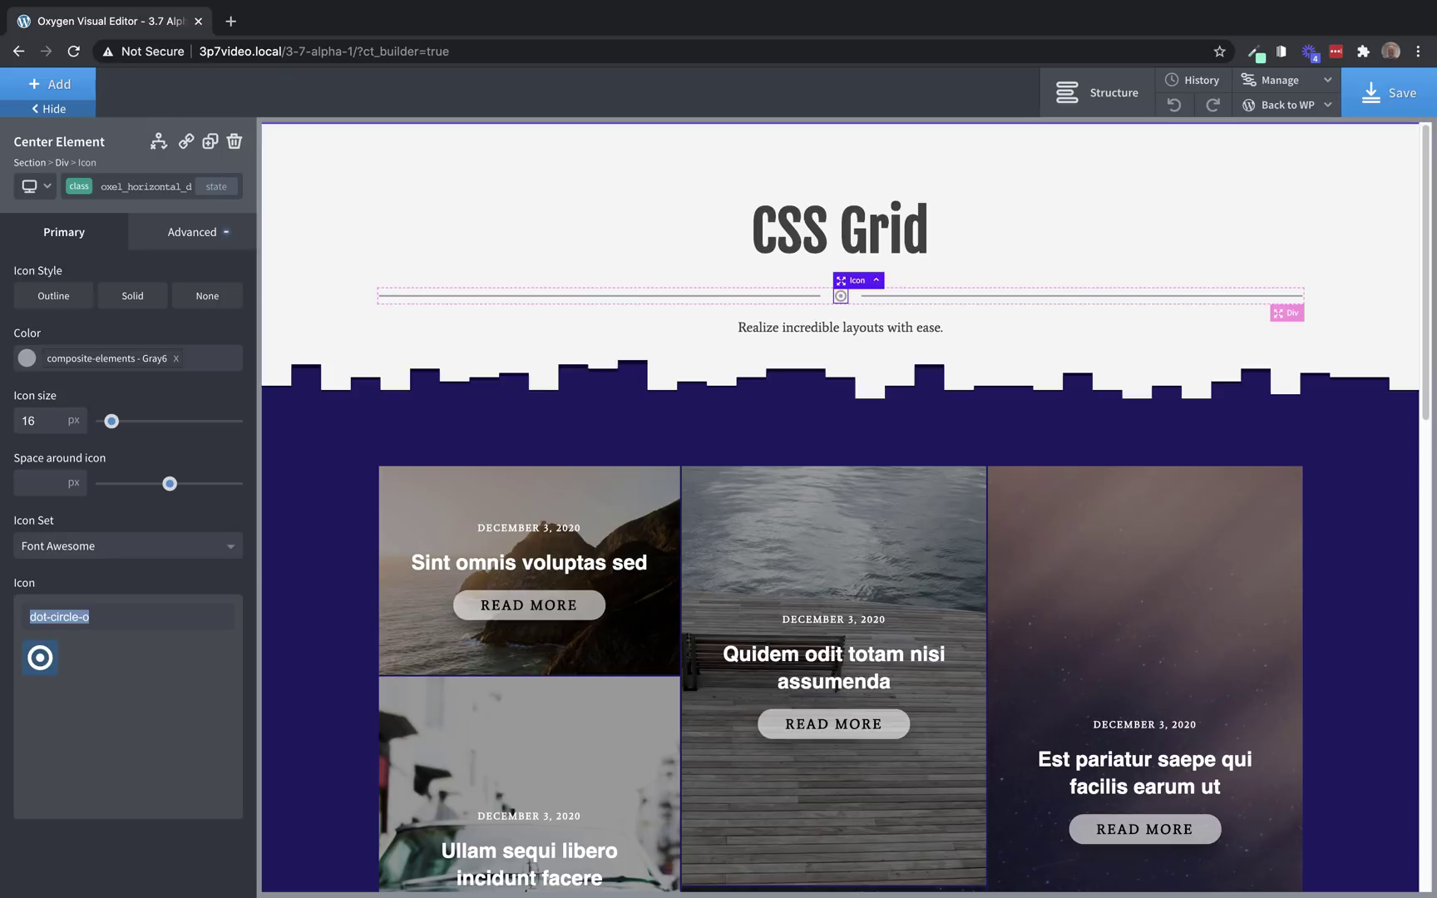
{"action": "key", "text": "BackSpace"}
{"action": "left_click", "coordinate": [120, 658]}
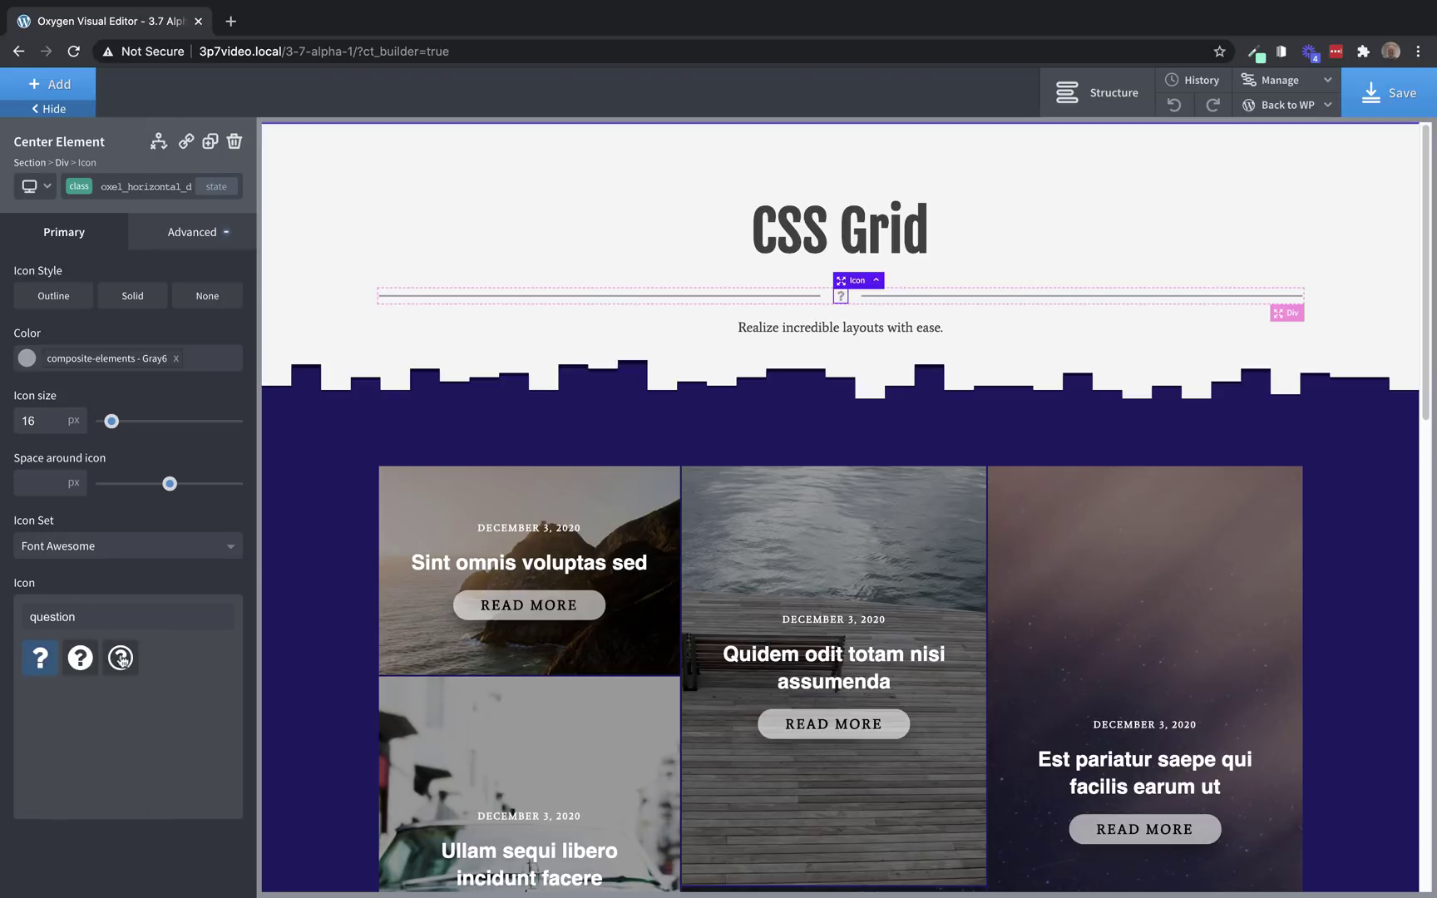
Give the divider's left line a red background color
{"action": "left_click", "coordinate": [690, 297]}
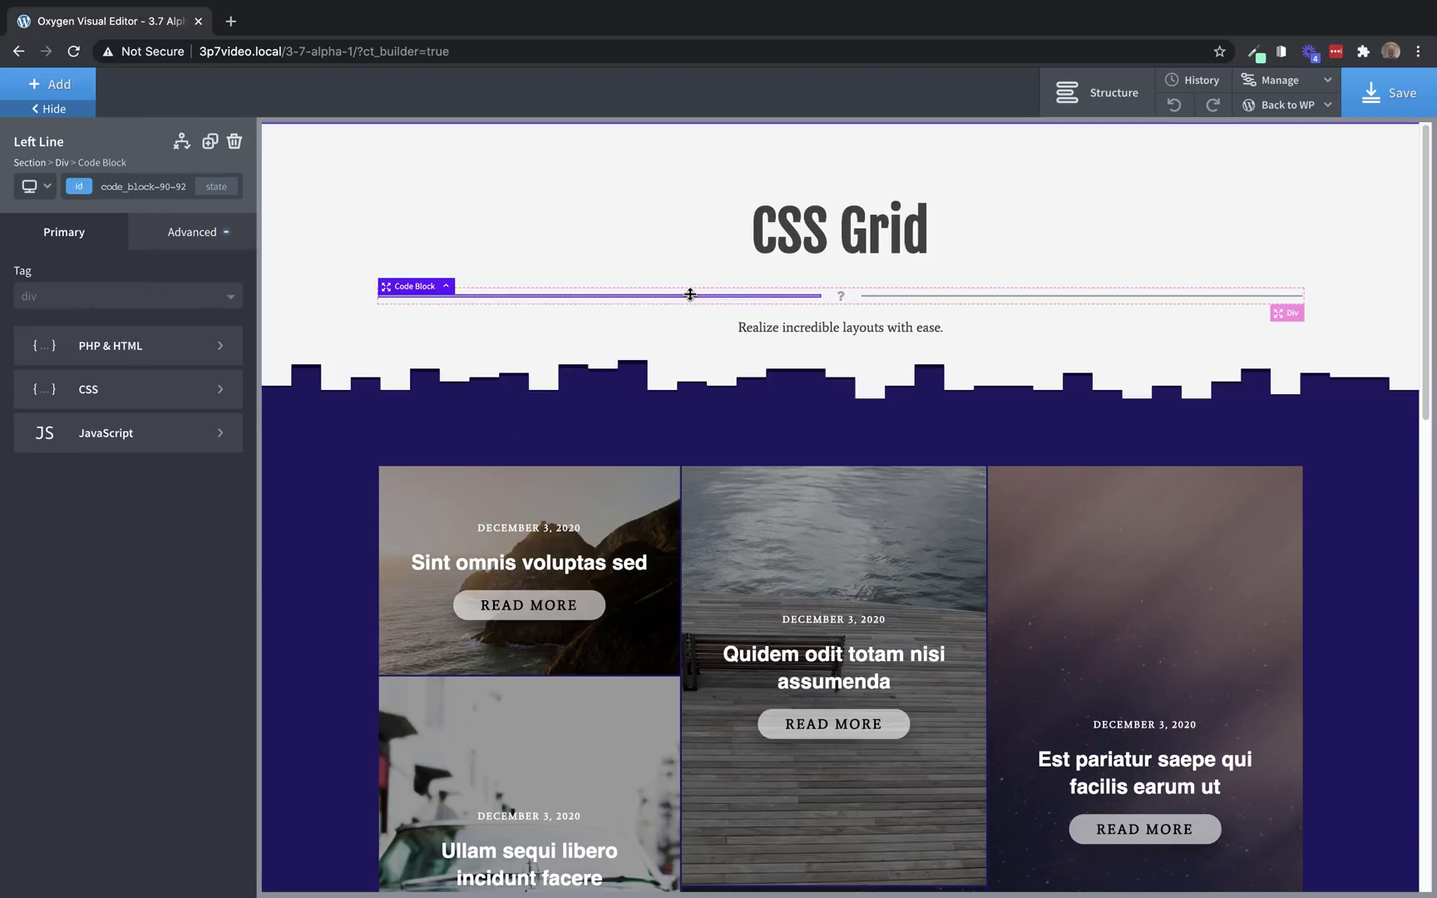
{"action": "left_click", "coordinate": [214, 241]}
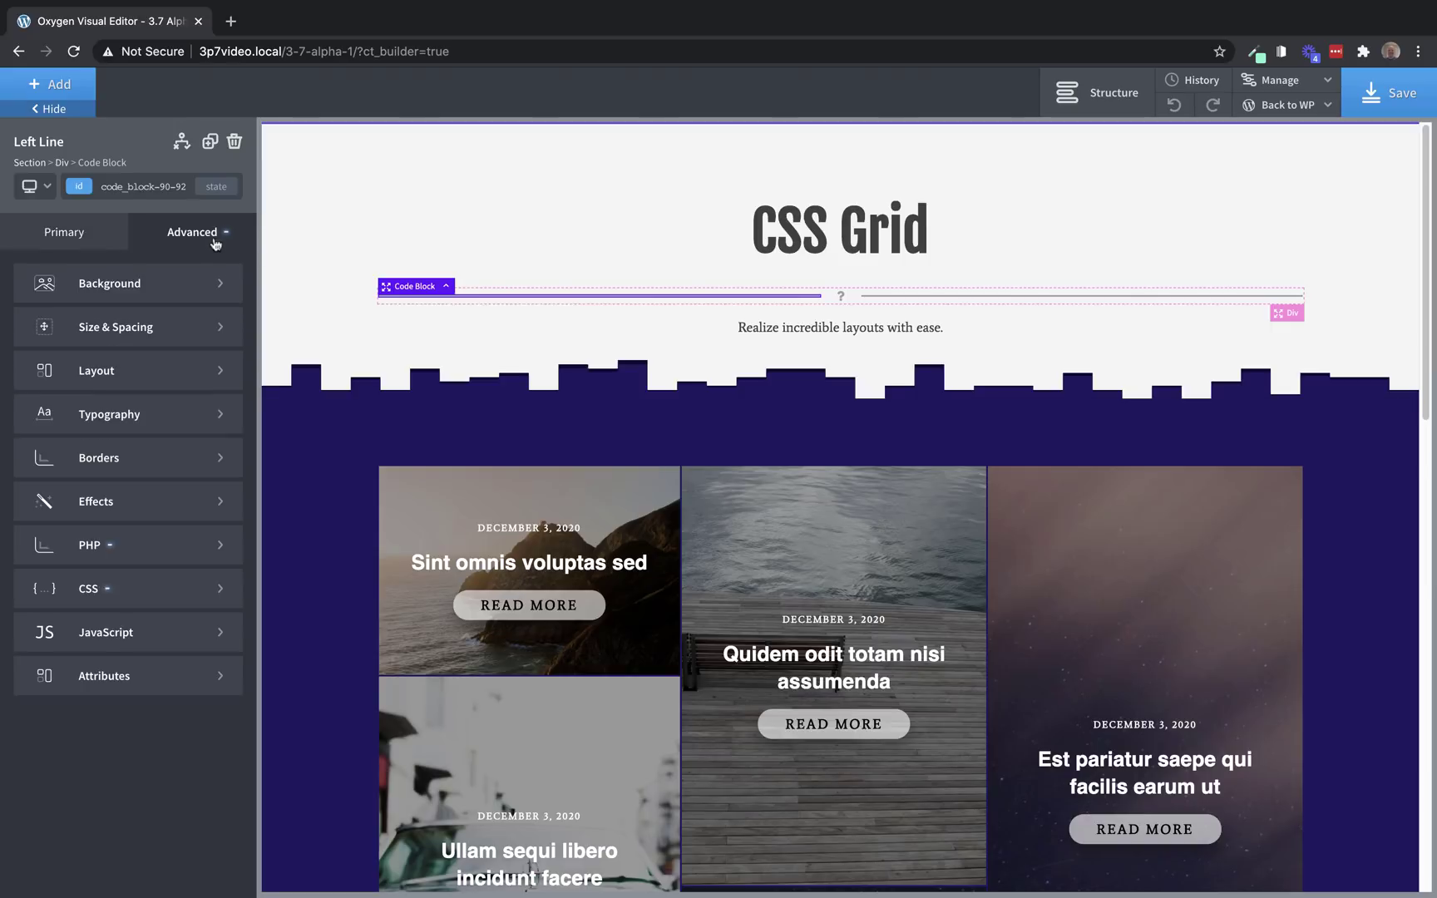
{"action": "left_click", "coordinate": [198, 283]}
{"action": "left_click", "coordinate": [27, 333]}
{"action": "left_click_drag", "start_coordinate": [97, 410], "coordinate": [130, 371]}
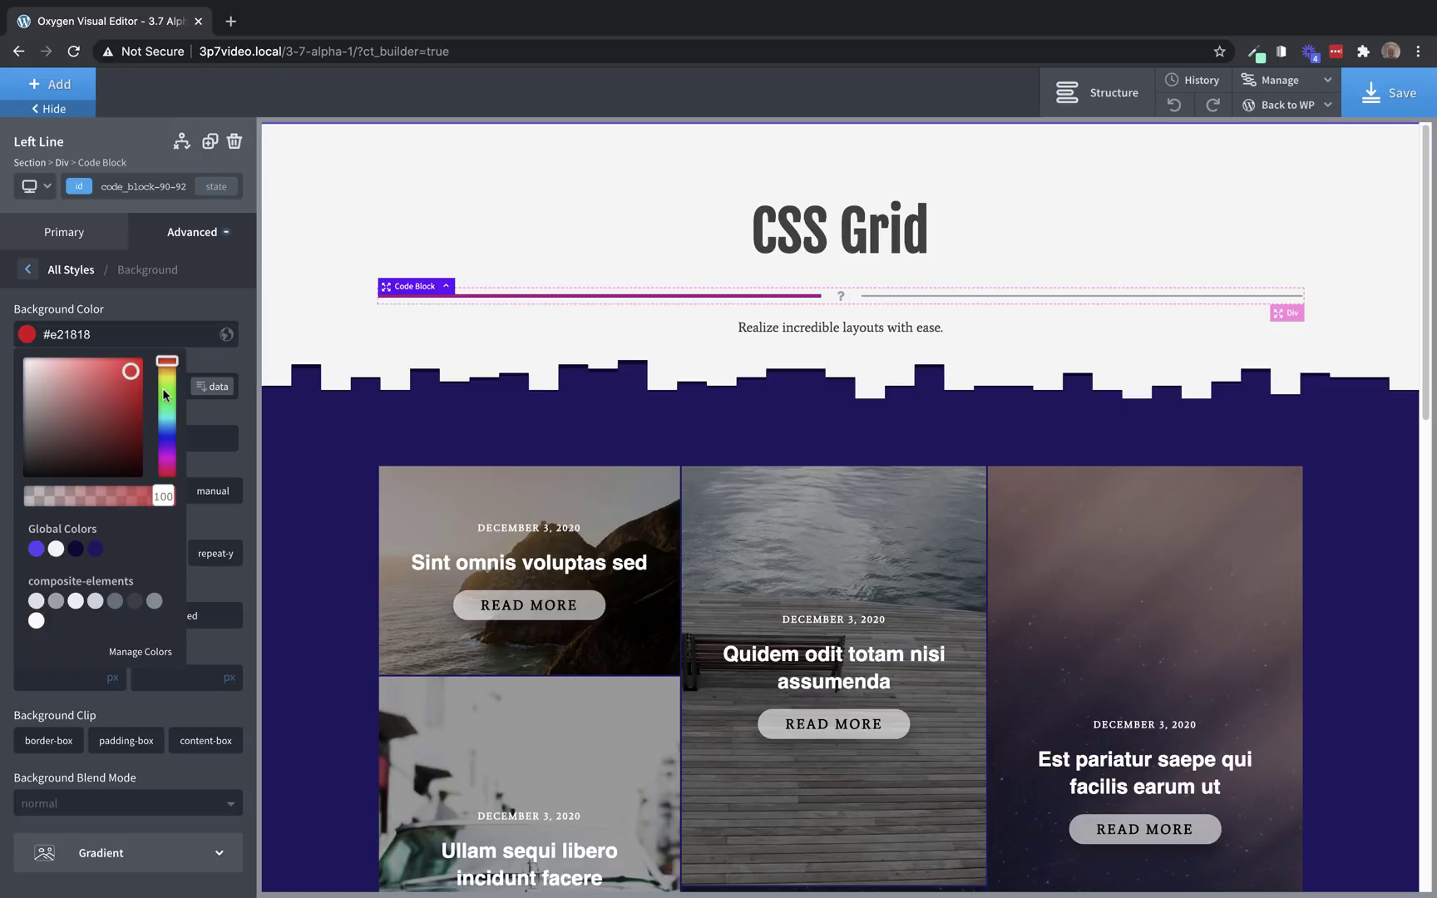
{"action": "left_click", "coordinate": [1081, 295]}
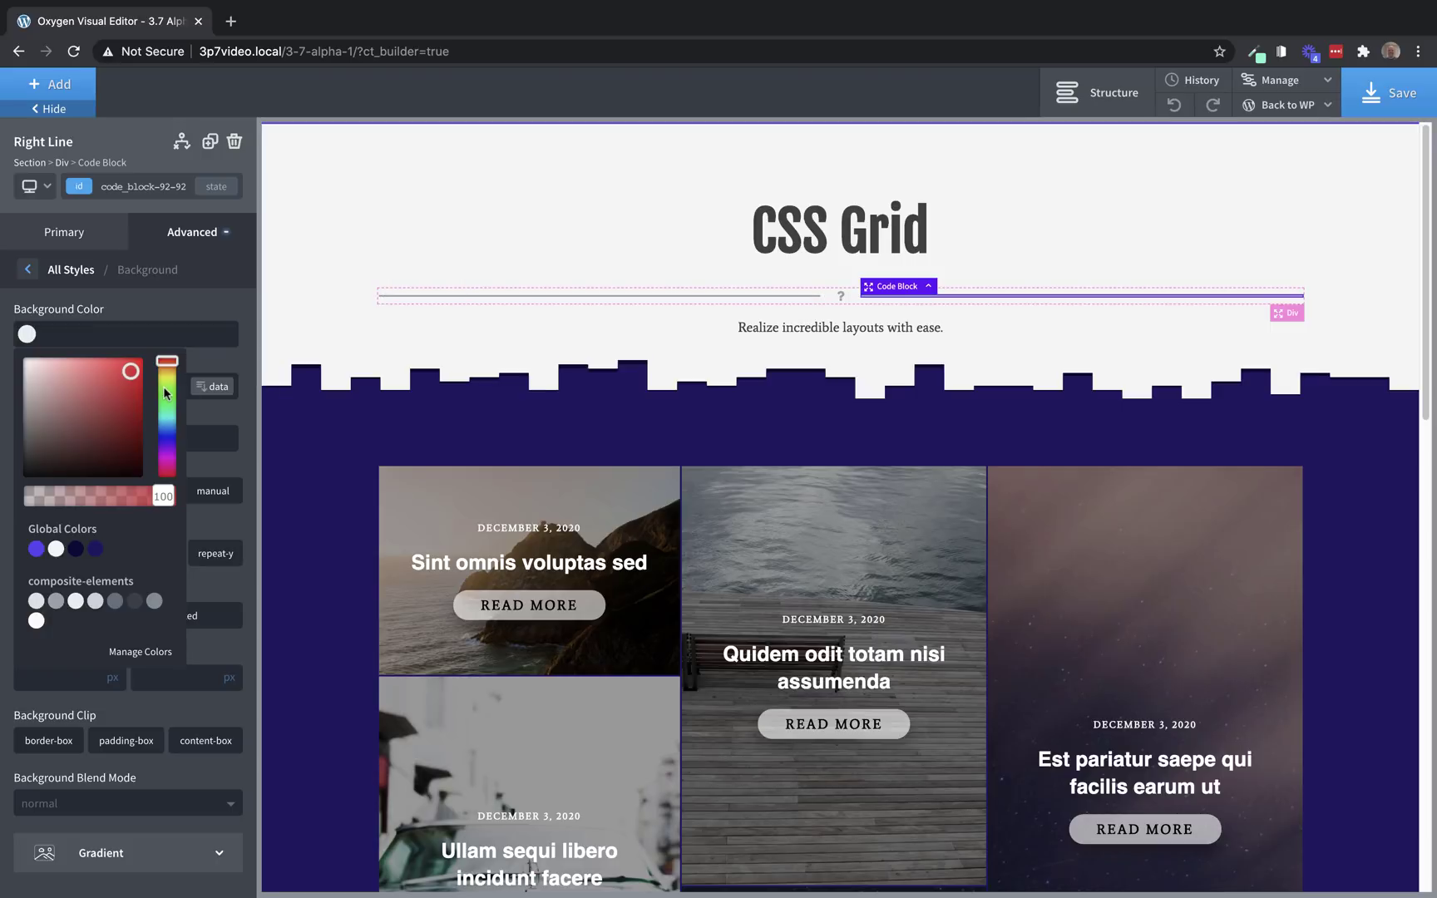
{"action": "left_click", "coordinate": [1086, 331]}
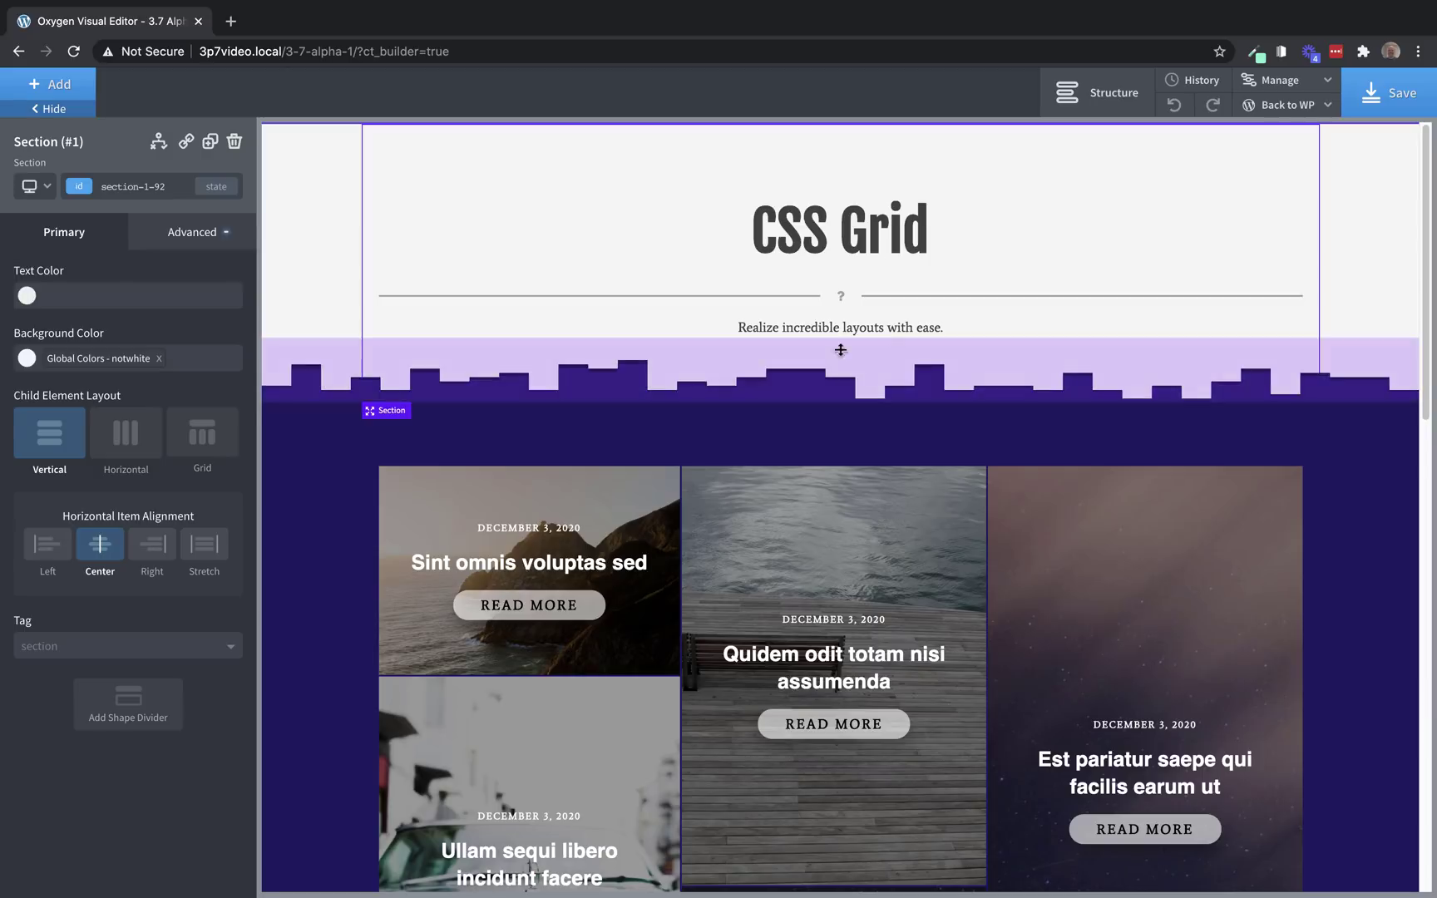
Delete the Easy Posts grid, then add and remove a Home icon button
{"action": "scroll", "coordinate": [1172, 358], "scroll_direction": "down", "scroll_amount": 3}
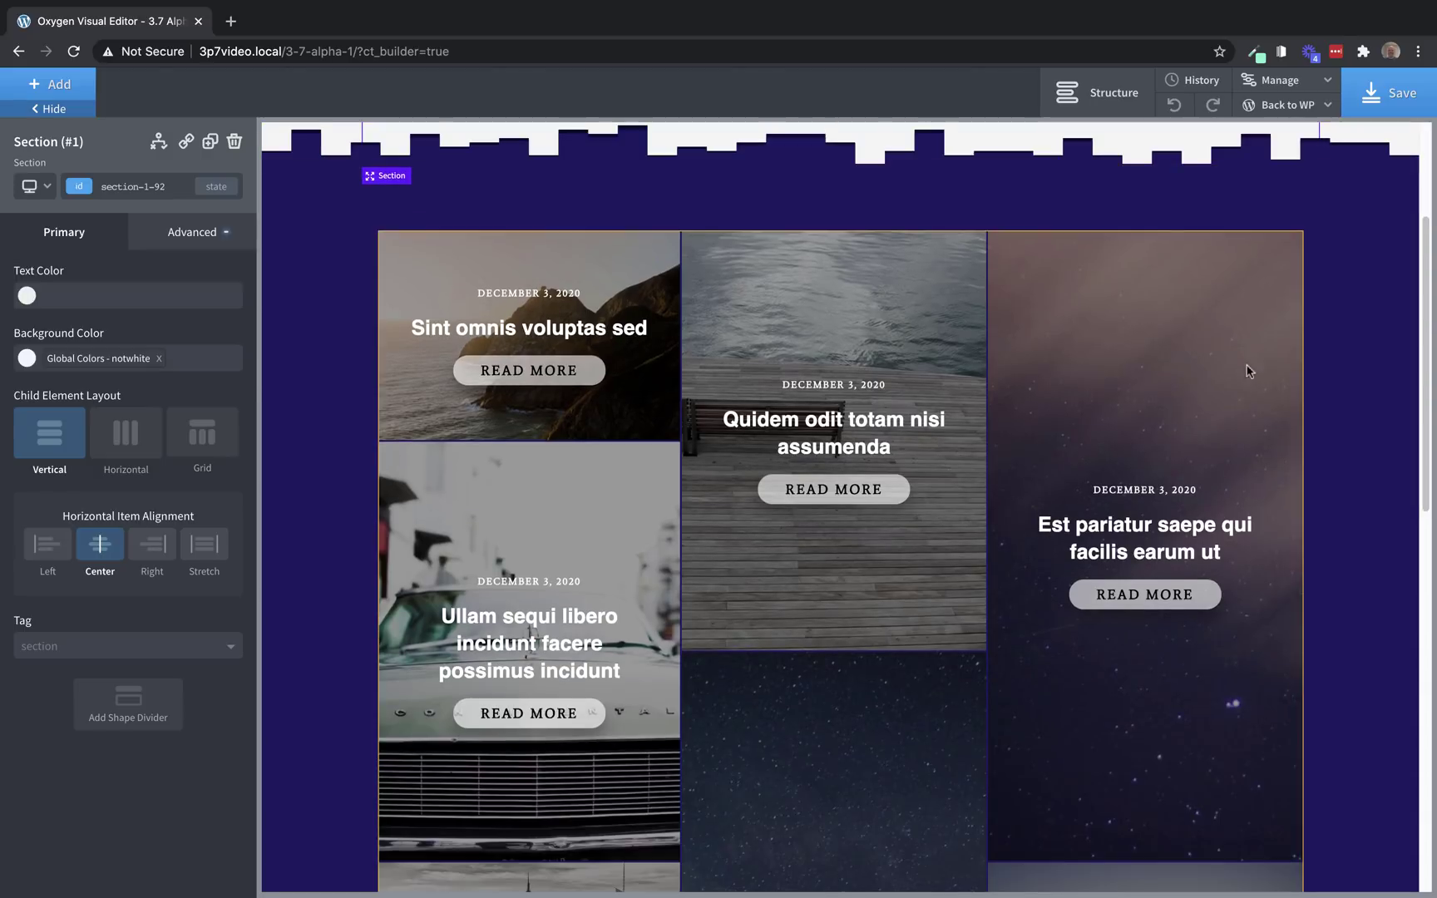
{"action": "left_click", "coordinate": [946, 393]}
{"action": "left_click", "coordinate": [234, 141]}
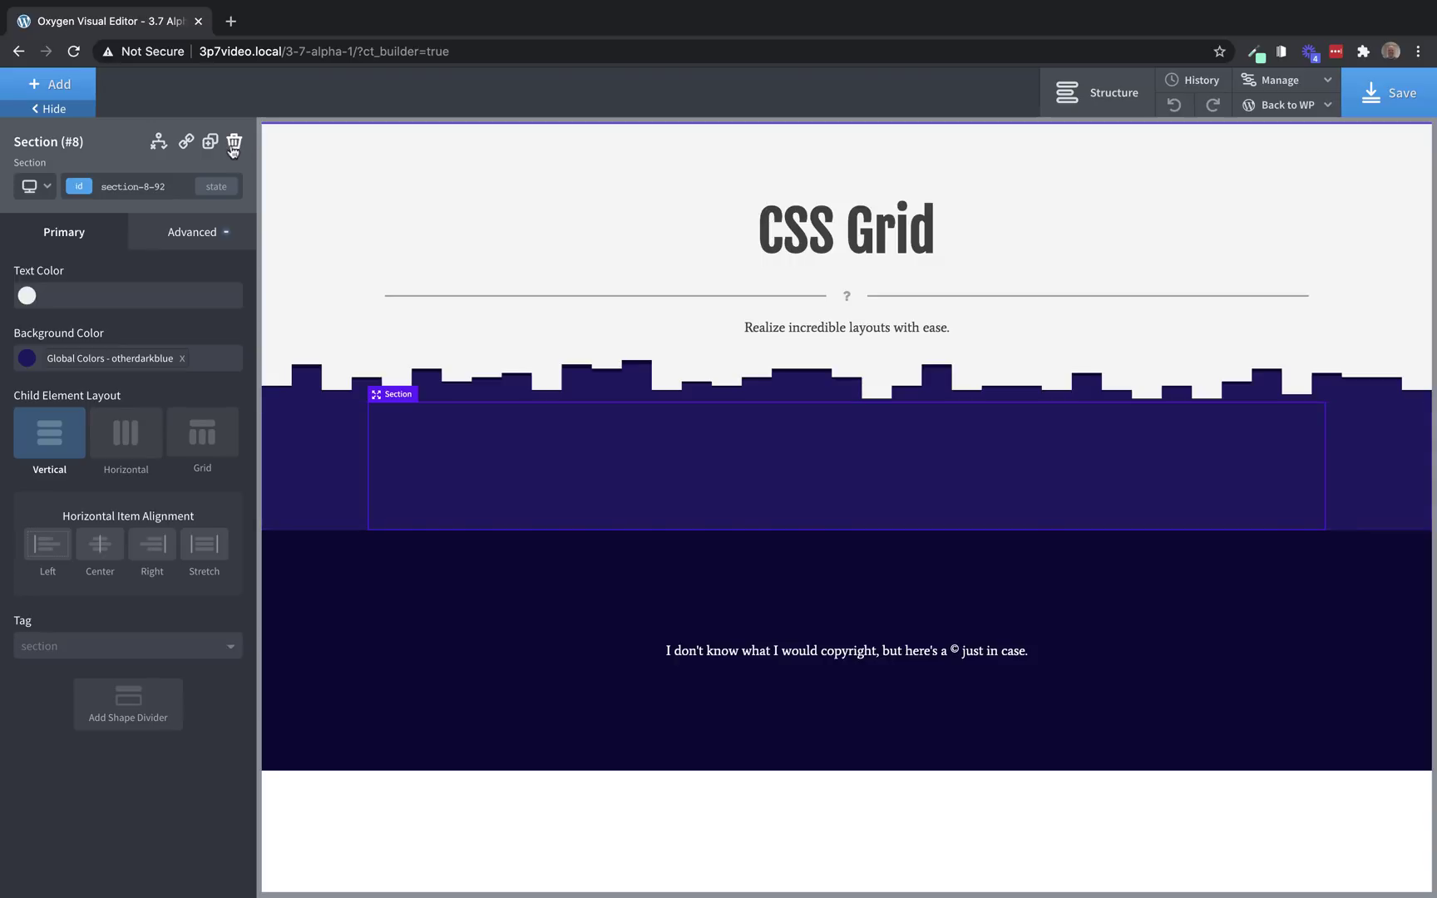
{"action": "left_click", "coordinate": [57, 84]}
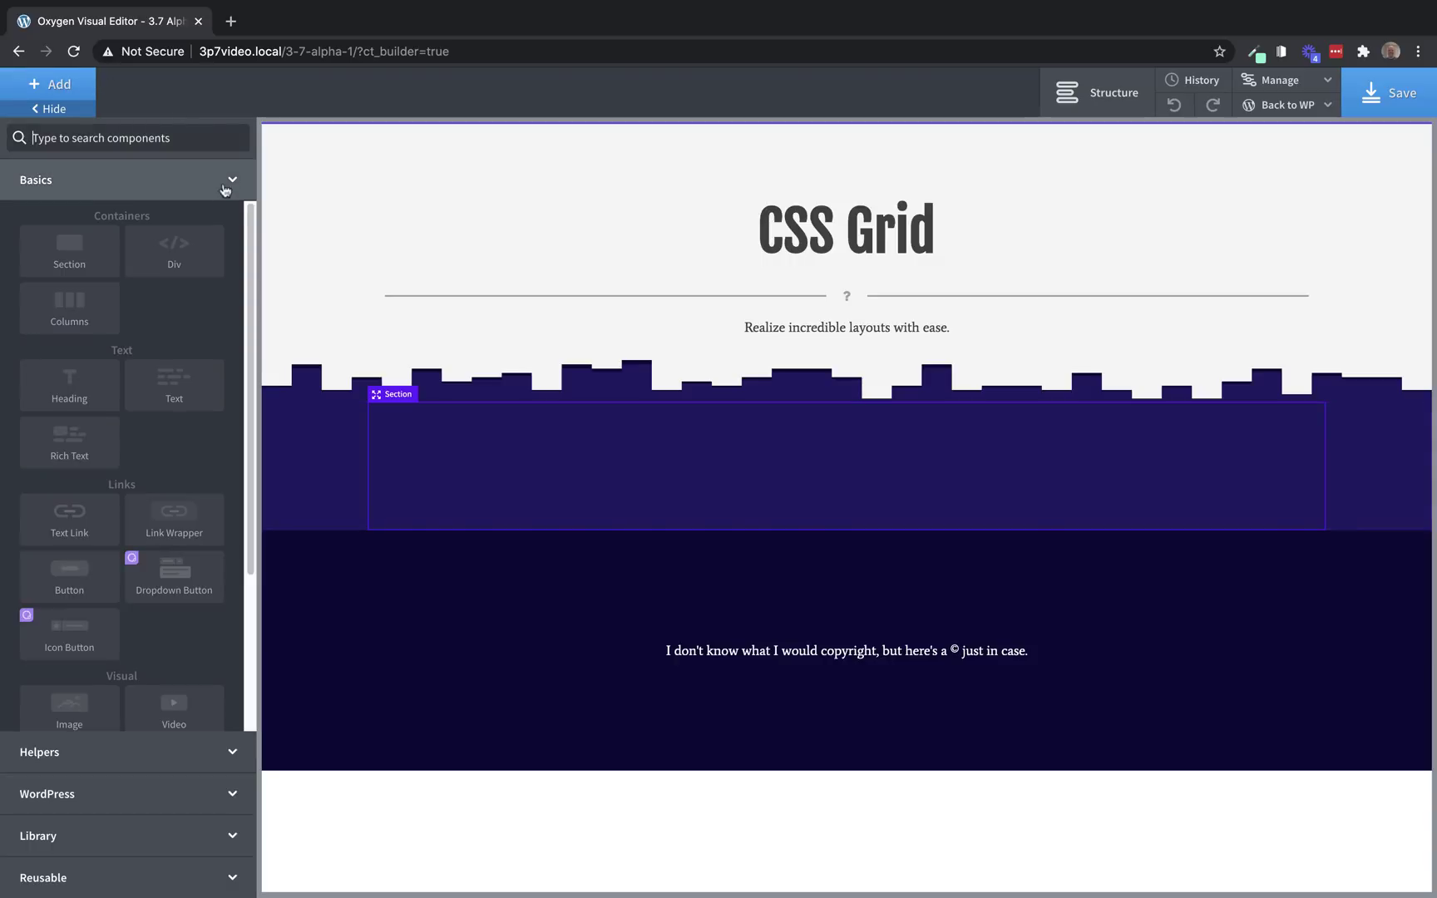
{"action": "left_click_drag", "start_coordinate": [246, 226], "coordinate": [253, 386]}
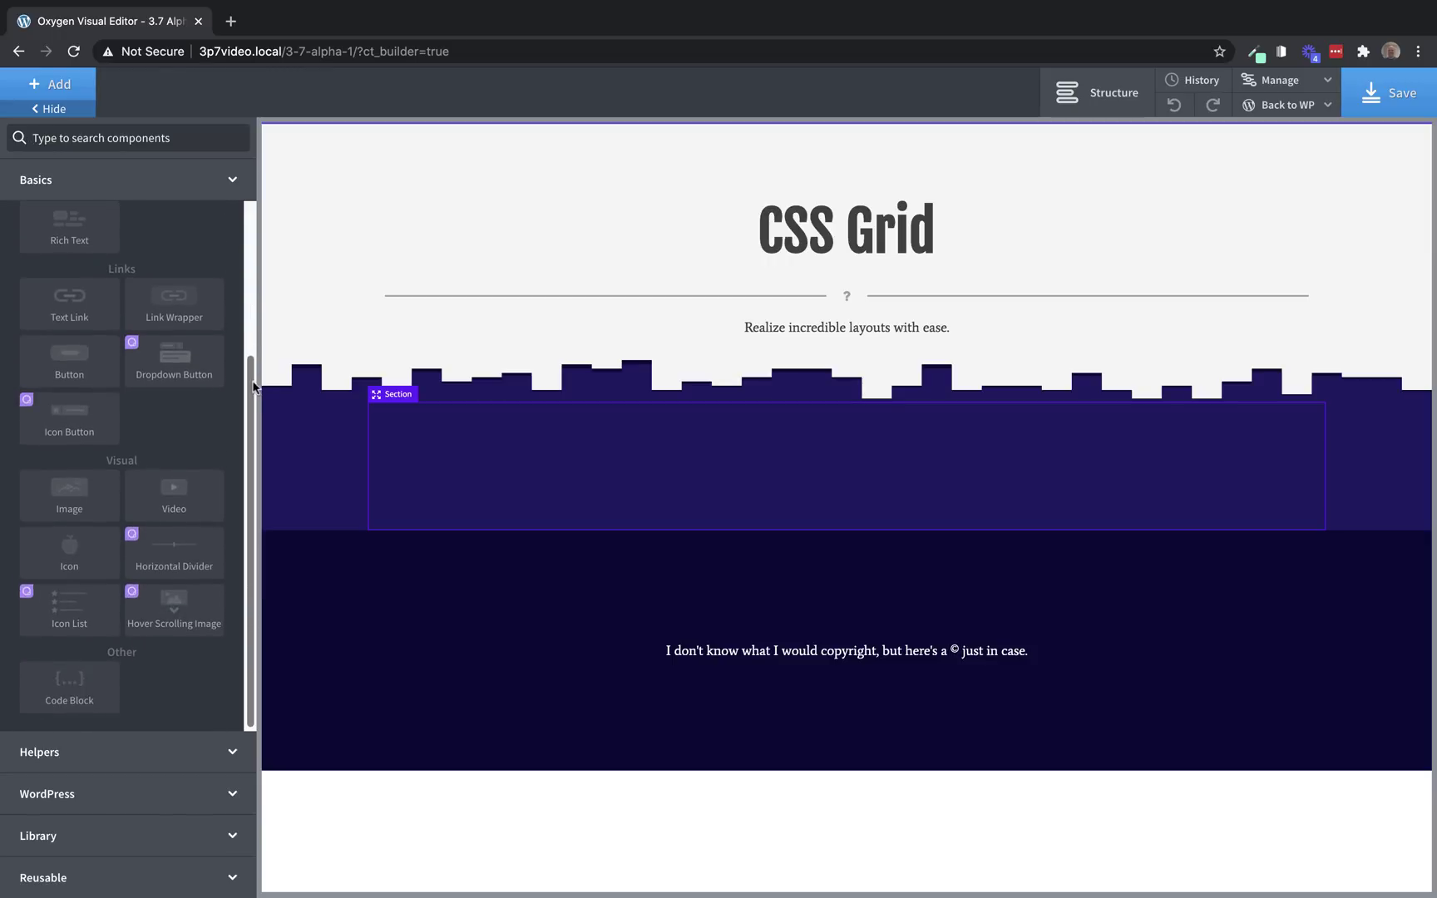
{"action": "left_click", "coordinate": [77, 424]}
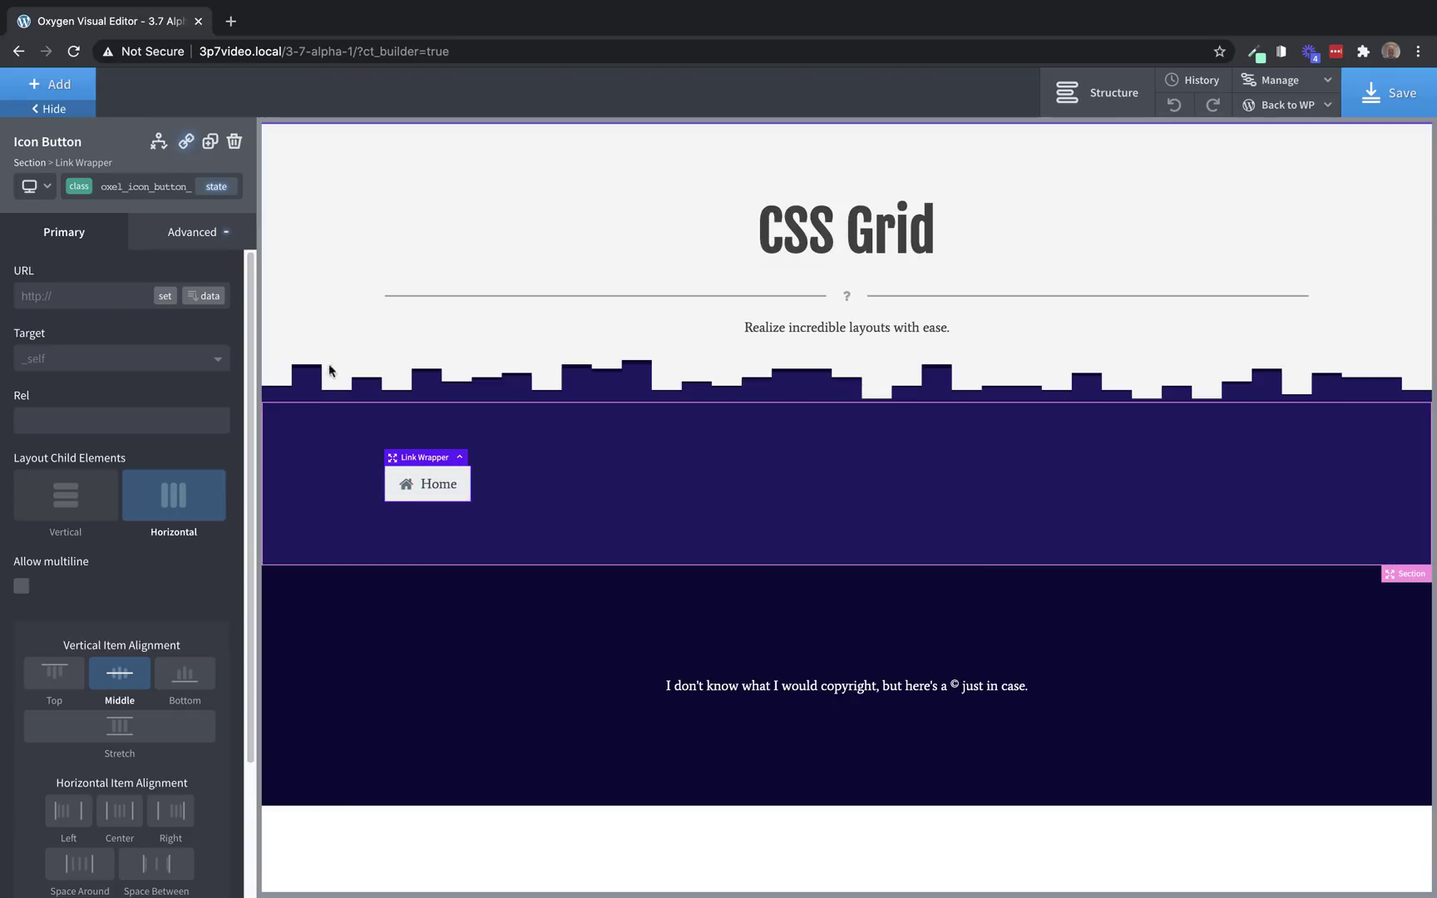
{"action": "left_click", "coordinate": [234, 143]}
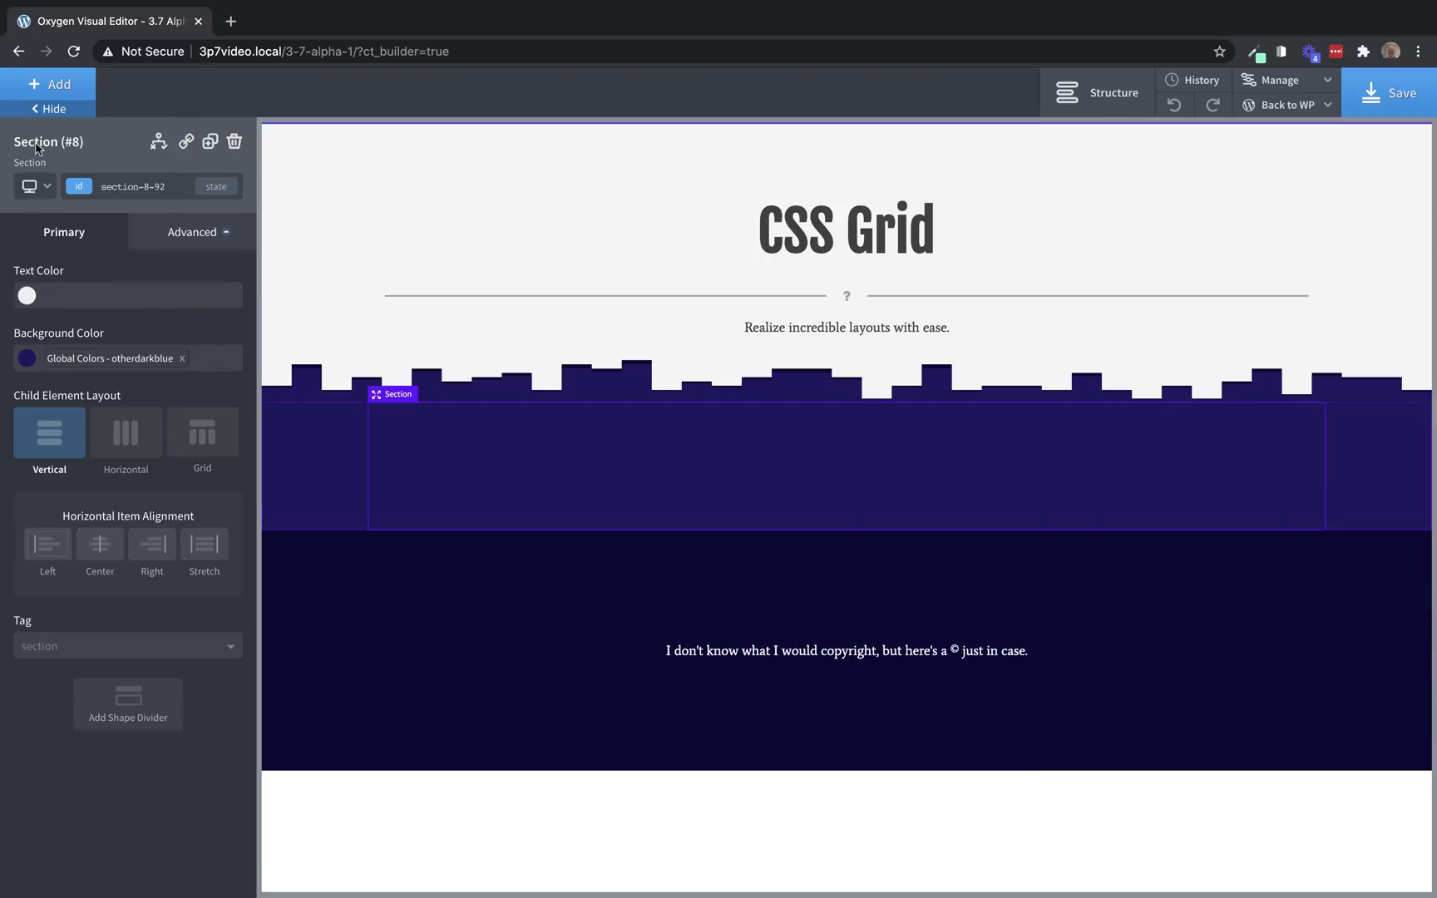
Add an Icon List to the dark-blue section and give it a white #ffffff background
{"action": "left_click", "coordinate": [50, 84]}
{"action": "left_click", "coordinate": [49, 619]}
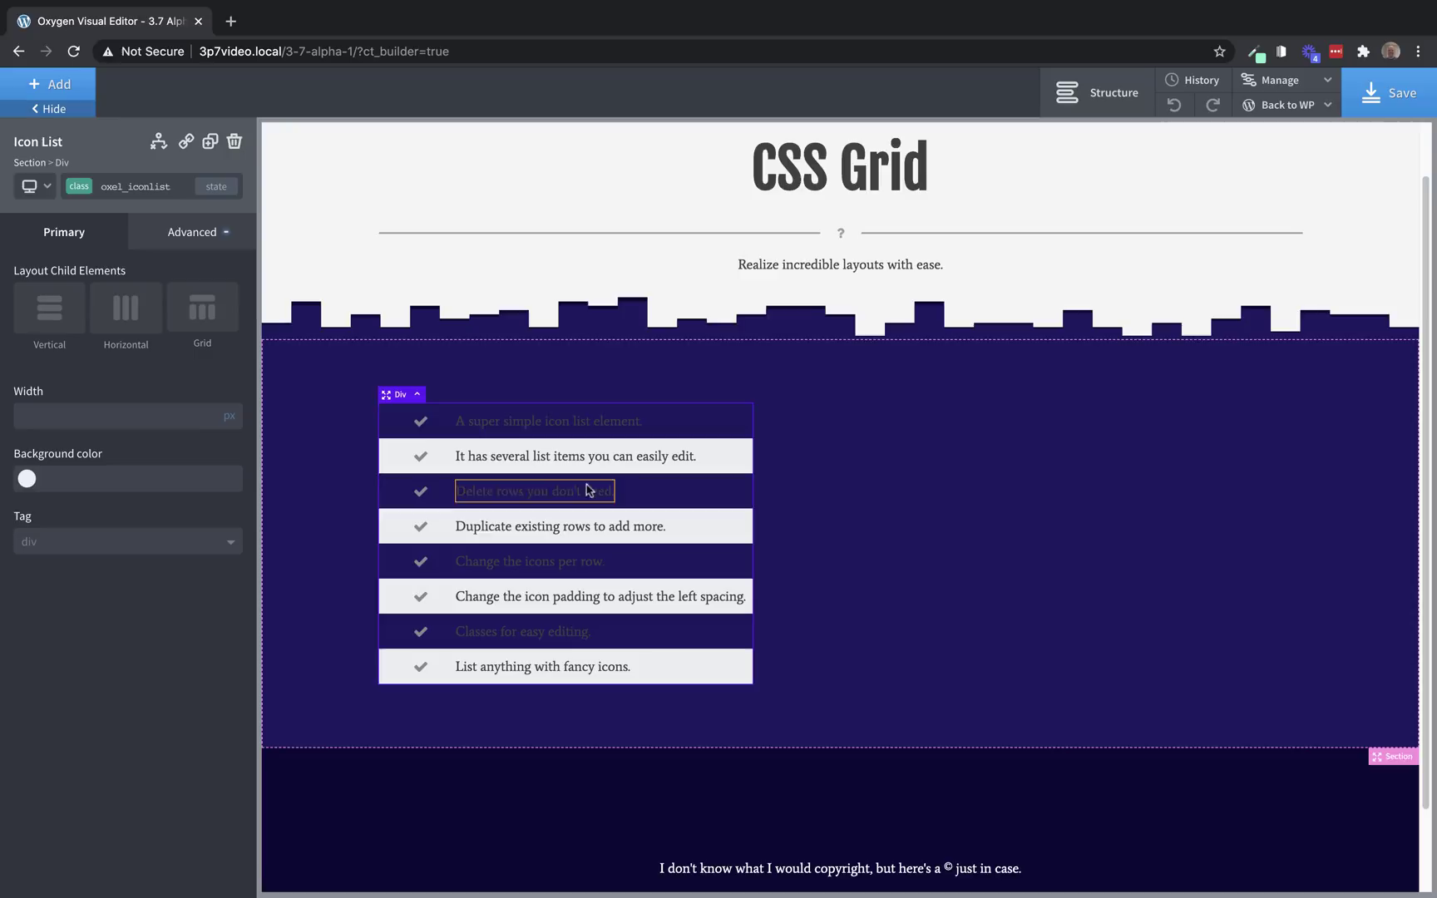
{"action": "left_click", "coordinate": [221, 233]}
{"action": "left_click", "coordinate": [142, 285]}
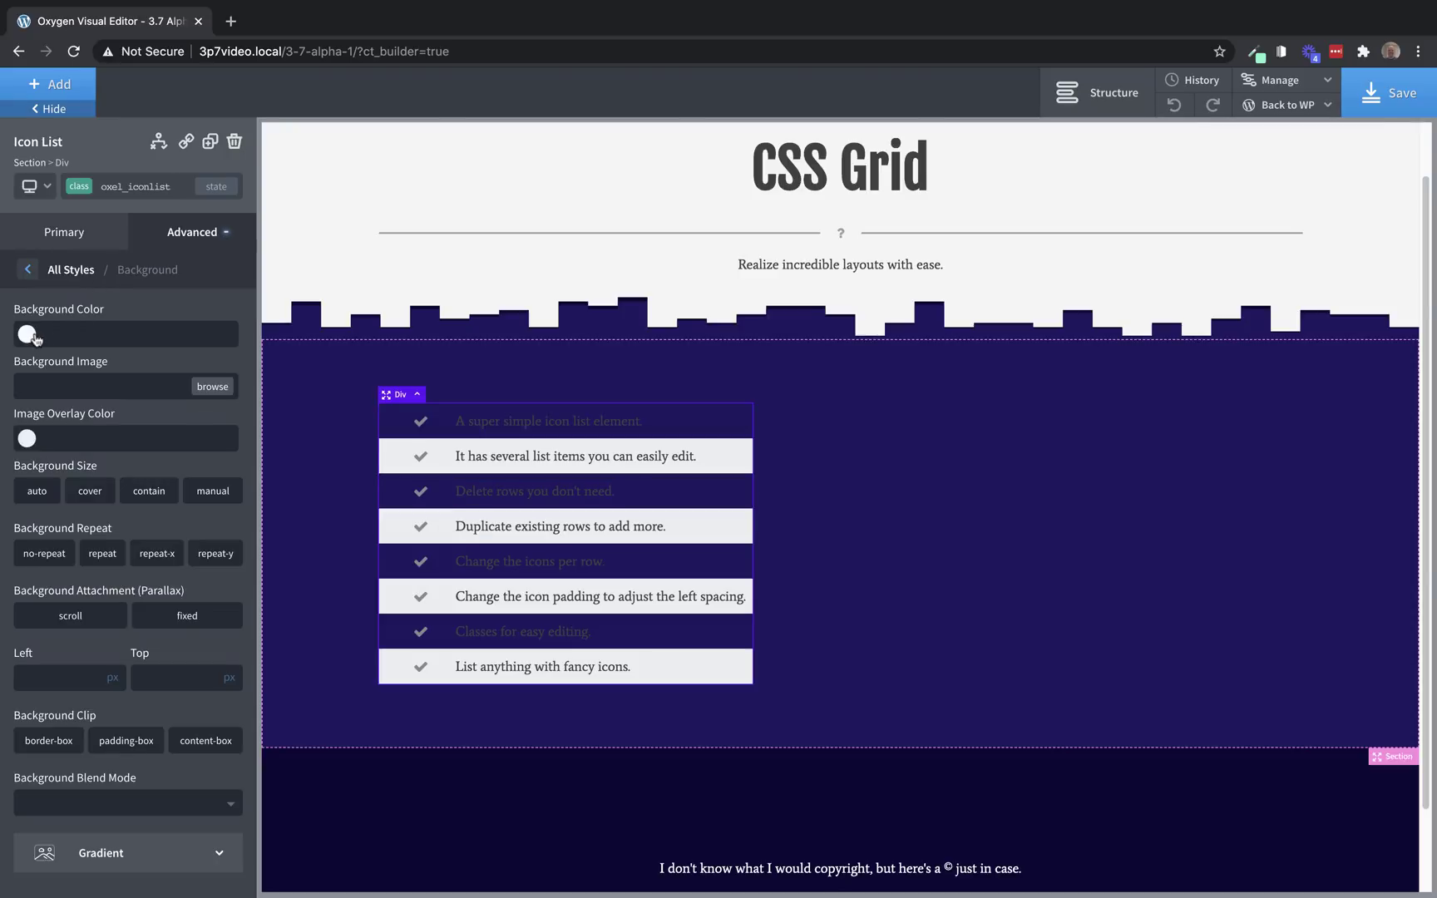
{"action": "left_click", "coordinate": [27, 334]}
{"action": "left_click_drag", "start_coordinate": [53, 374], "coordinate": [10, 341]}
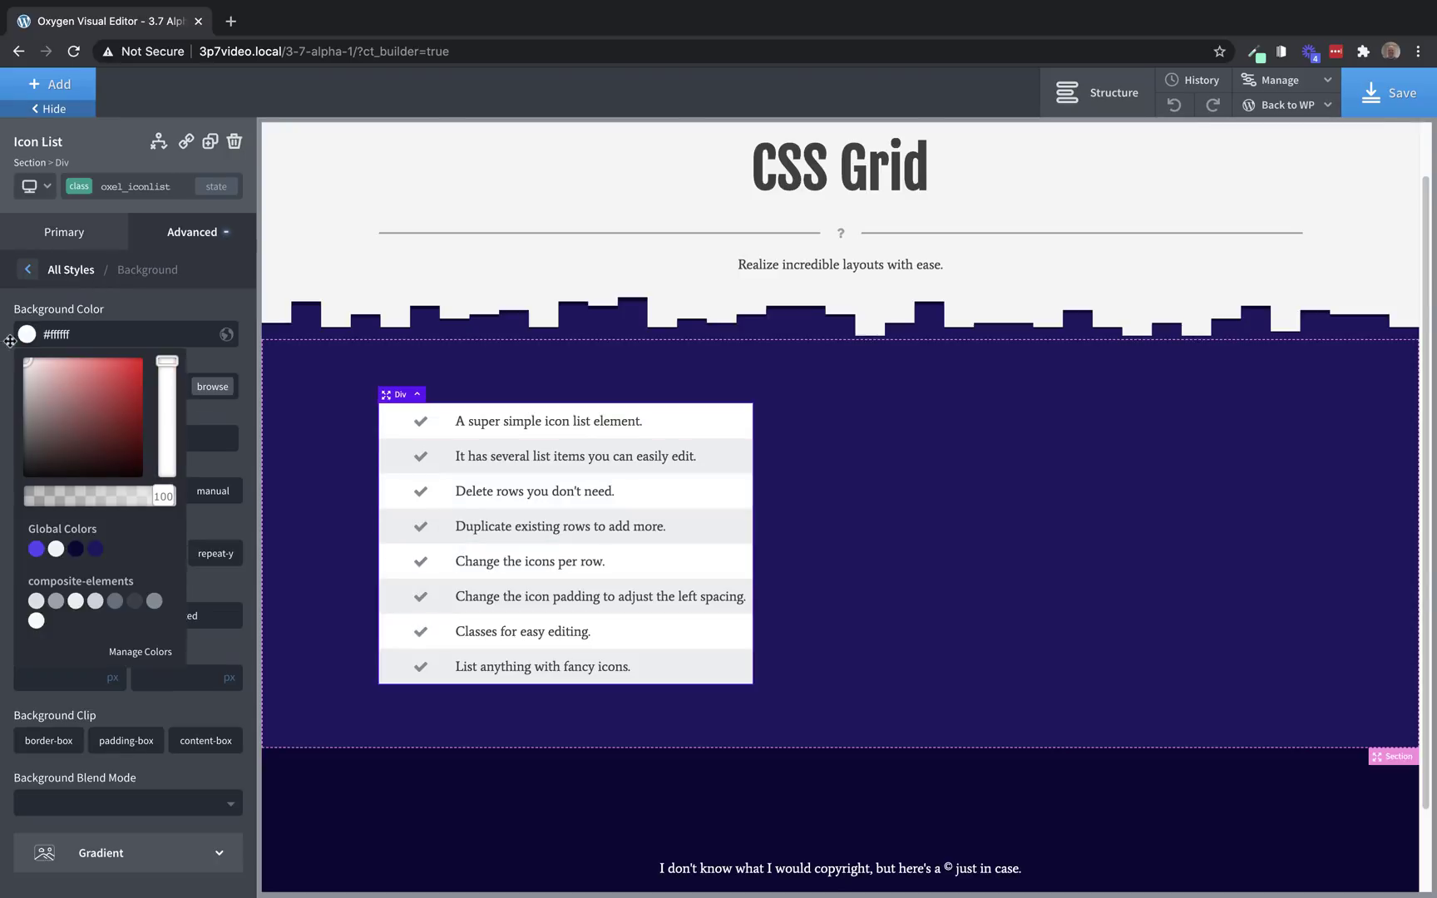
{"action": "left_click", "coordinate": [1002, 467]}
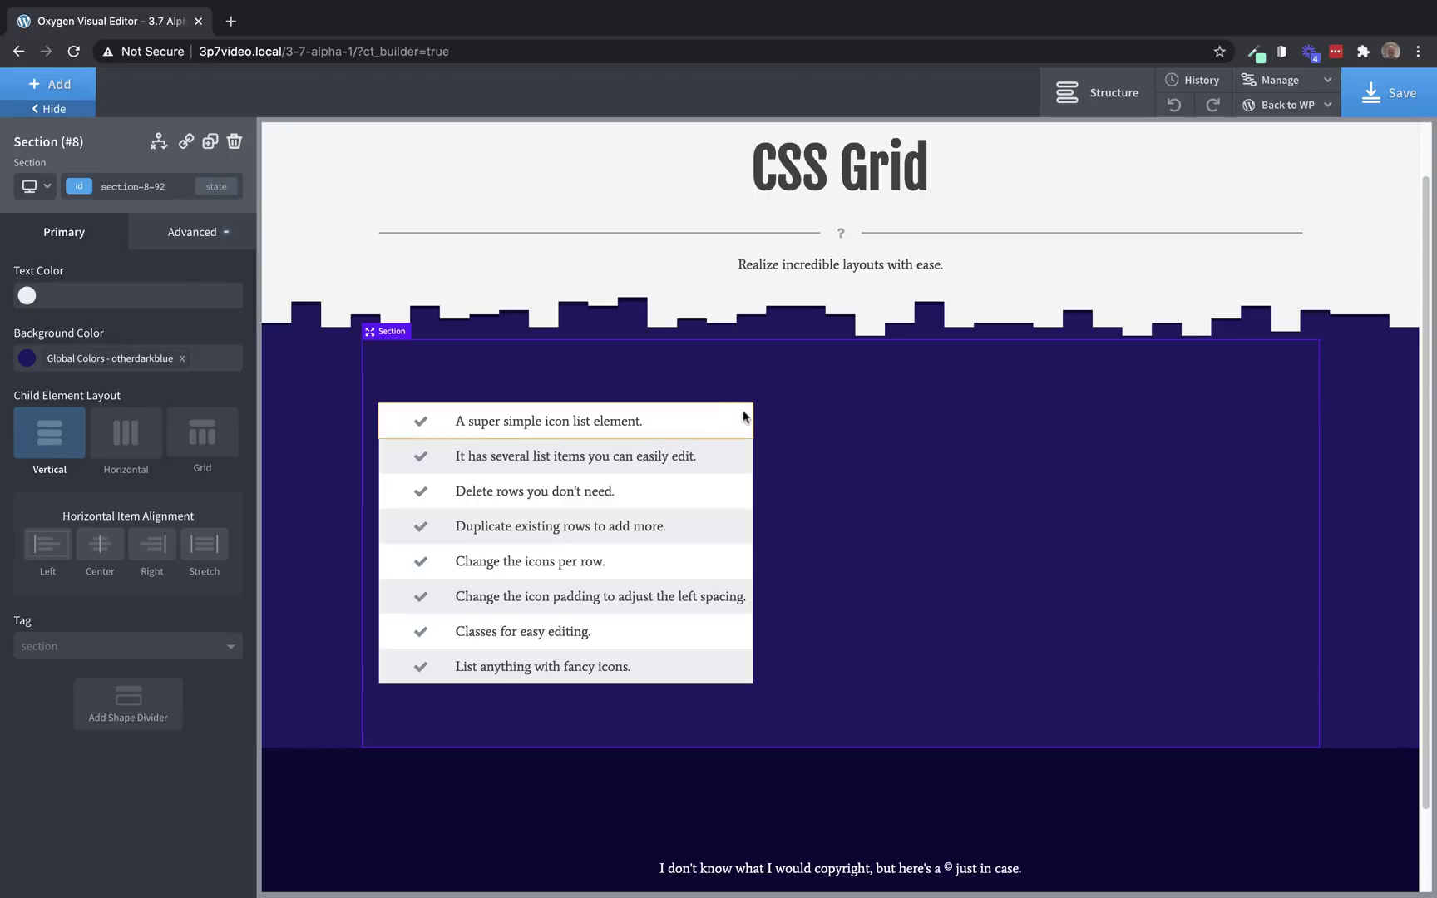
{"action": "left_click", "coordinate": [744, 417]}
{"action": "left_click", "coordinate": [63, 164]}
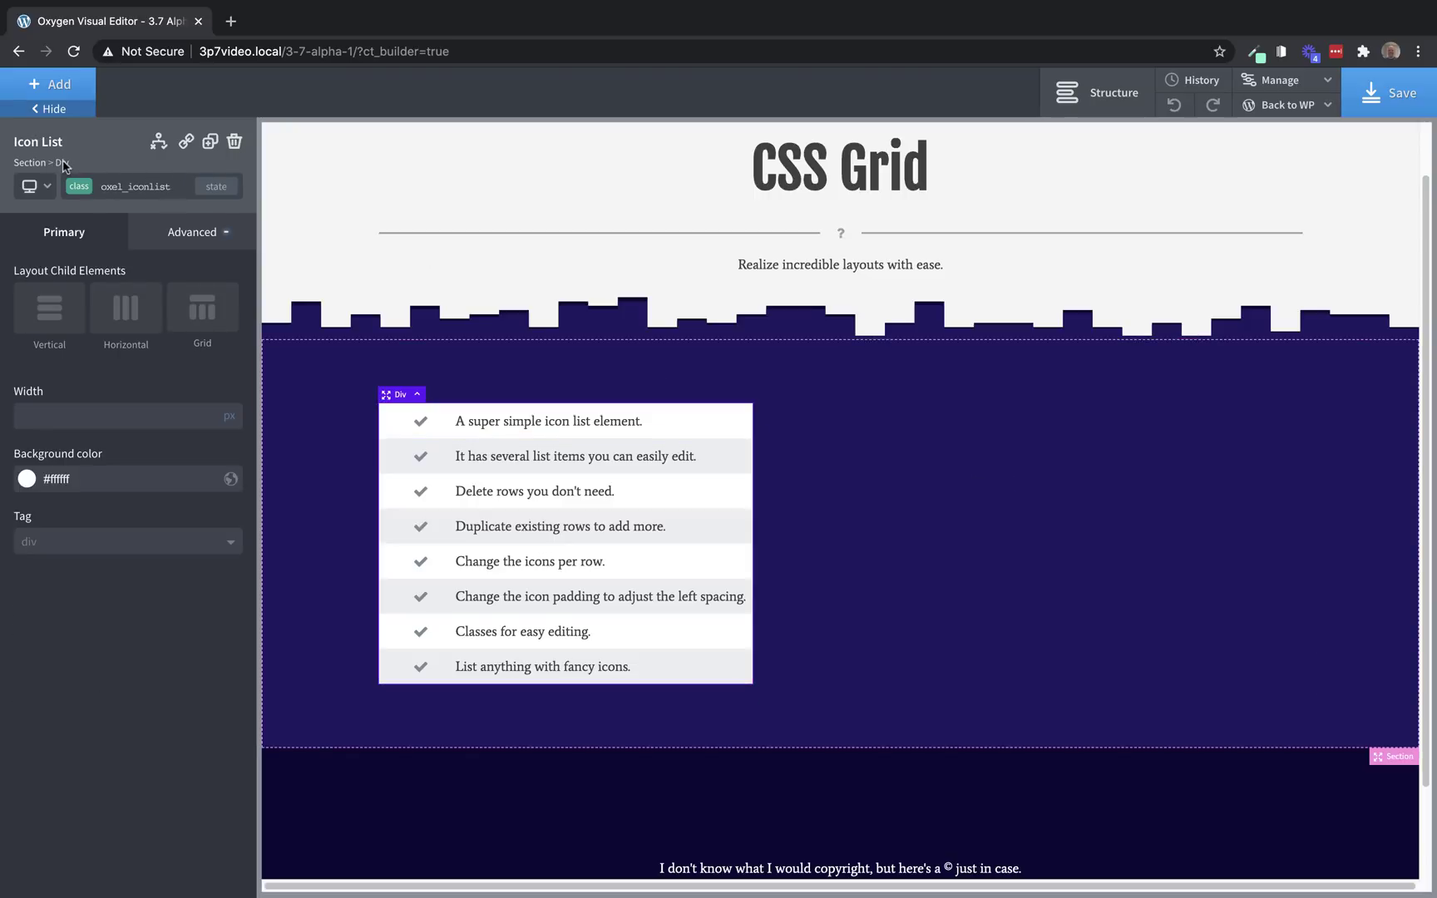
Replace the icon list with a Dynamic Slider, then bring up the frontend link's options
{"action": "left_click", "coordinate": [233, 142]}
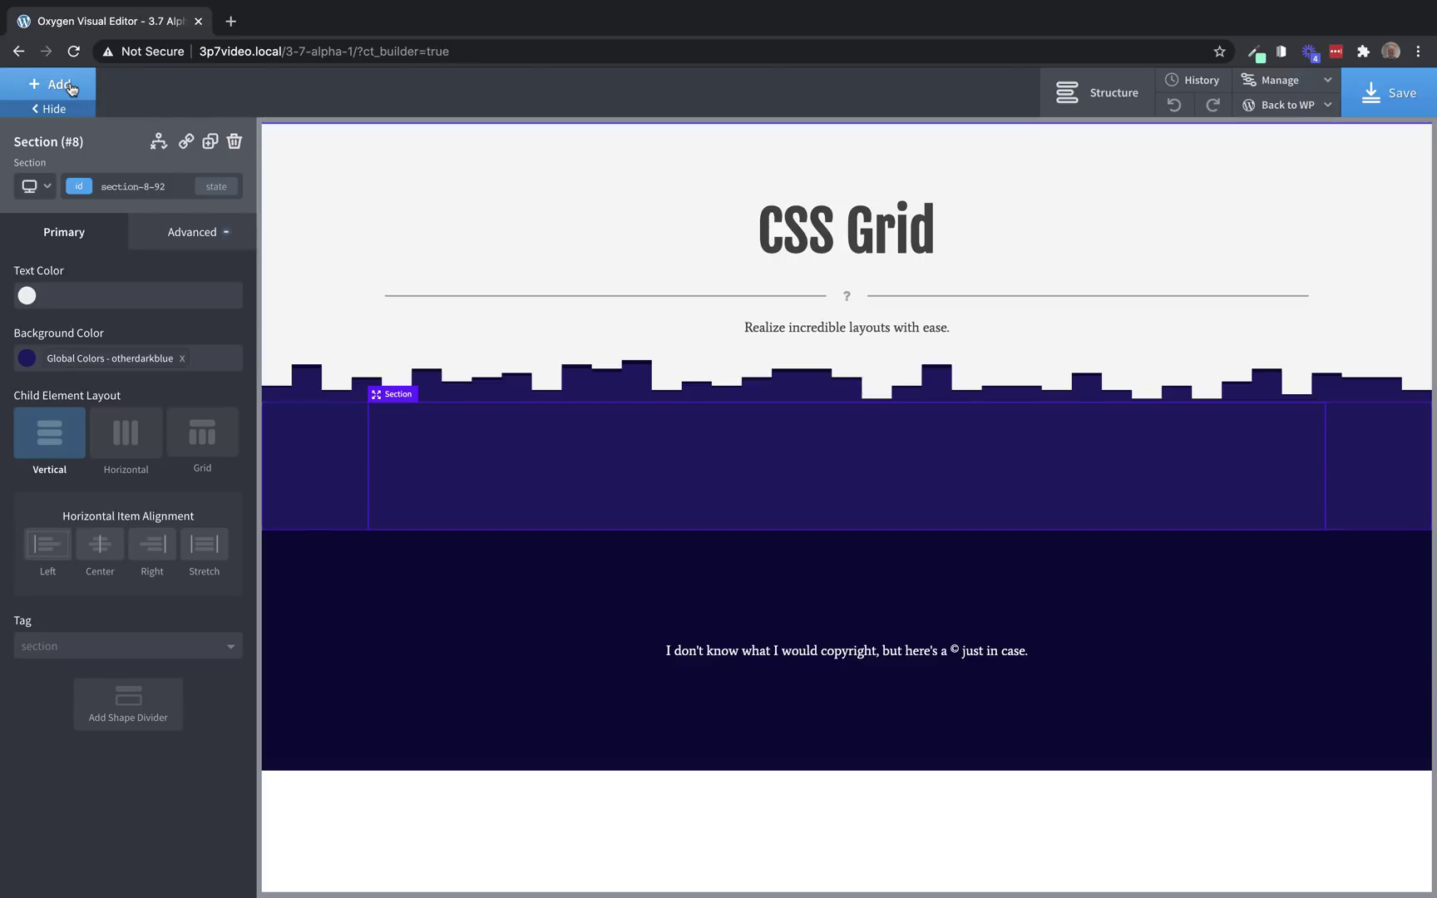
{"action": "left_click", "coordinate": [71, 87]}
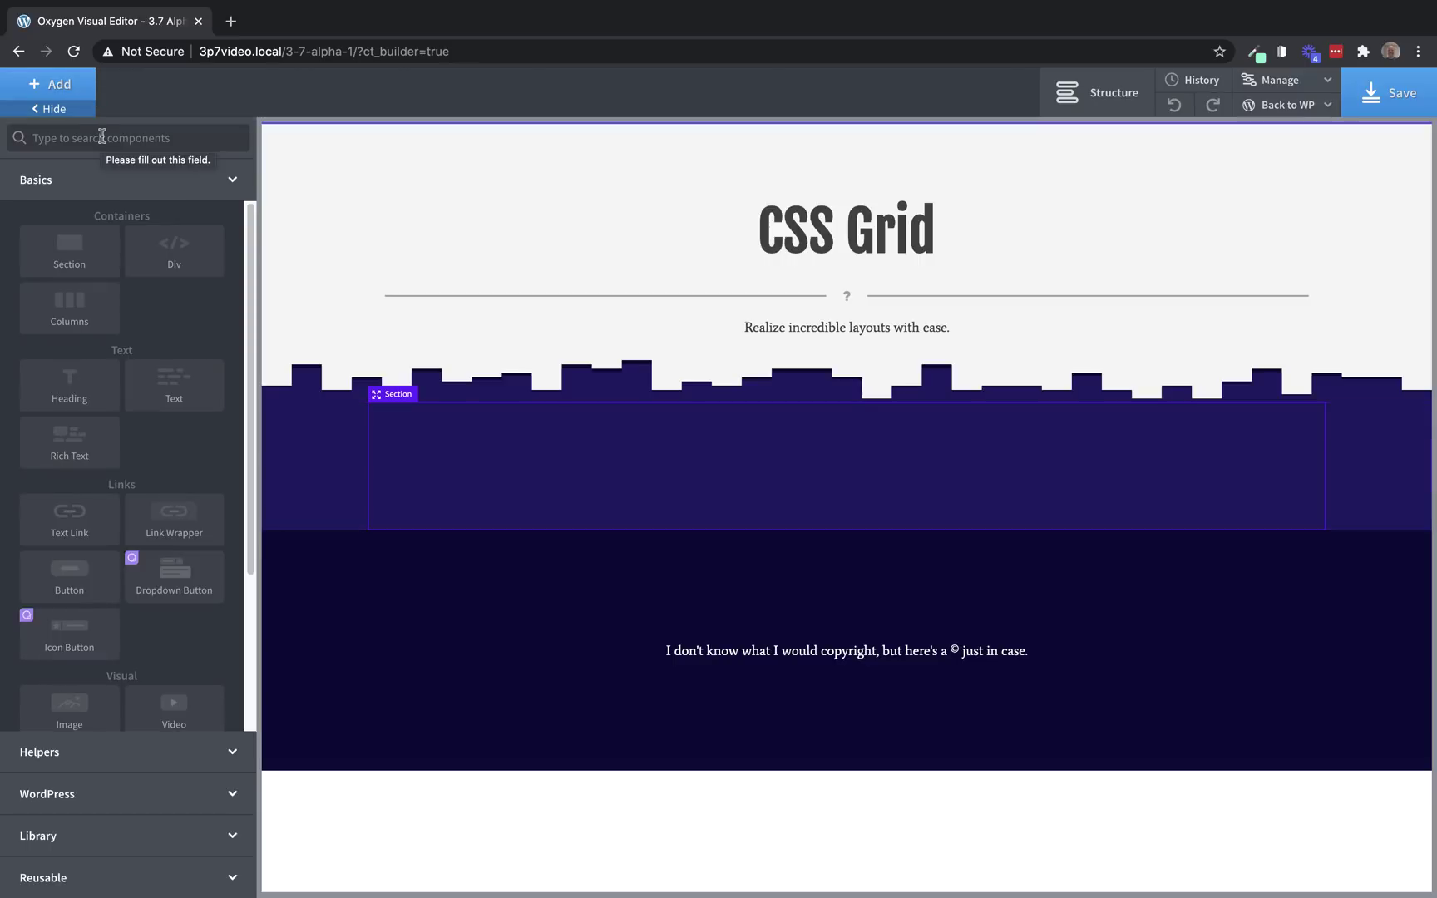
{"action": "left_click", "coordinate": [97, 135]}
{"action": "type", "text": "dy"}
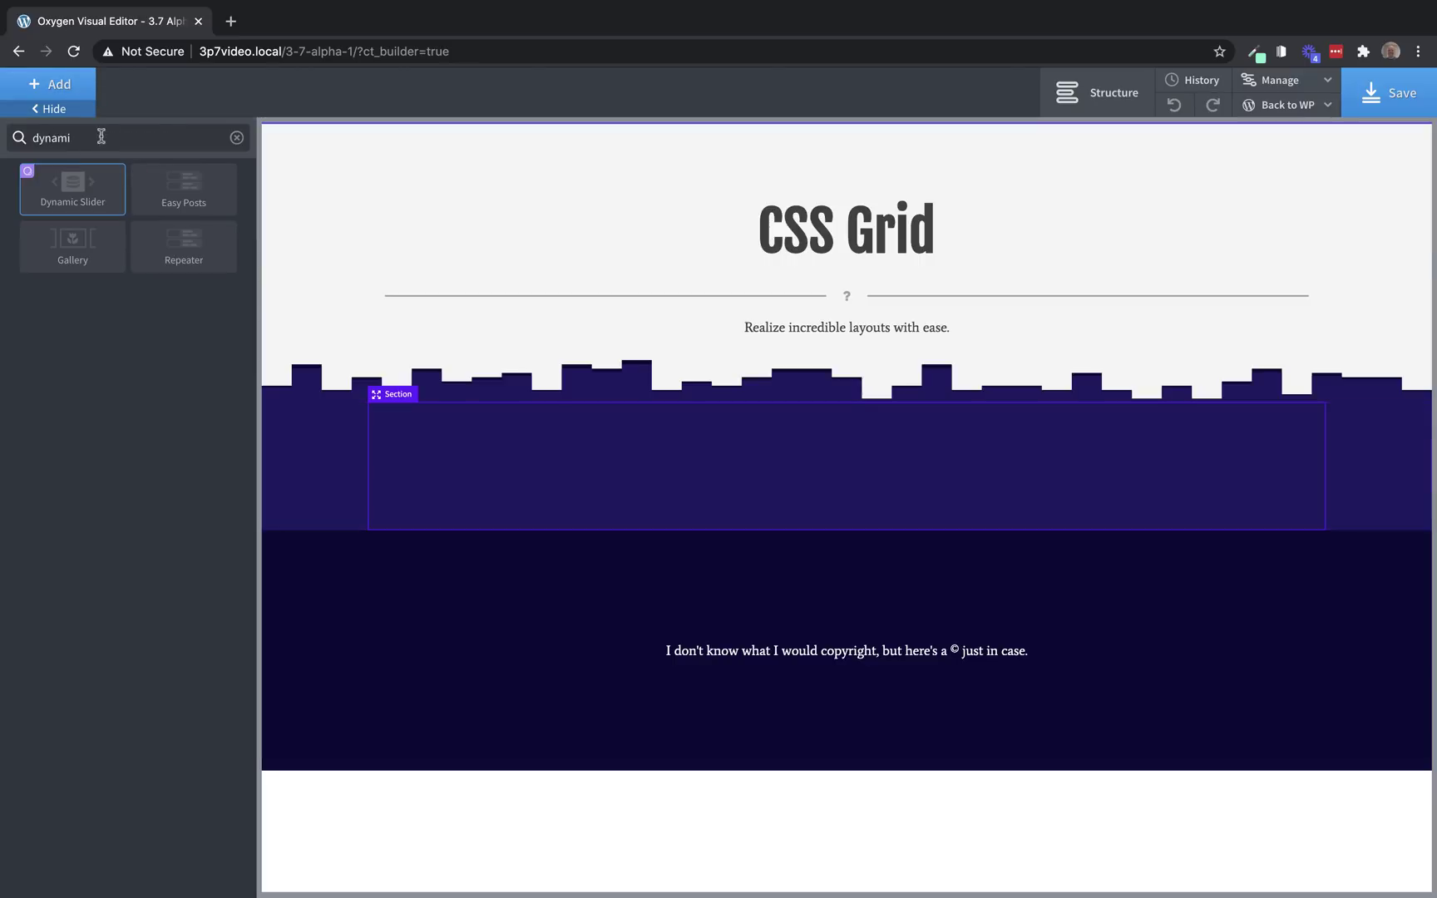
{"action": "type", "text": "nami"}
{"action": "left_click", "coordinate": [57, 198]}
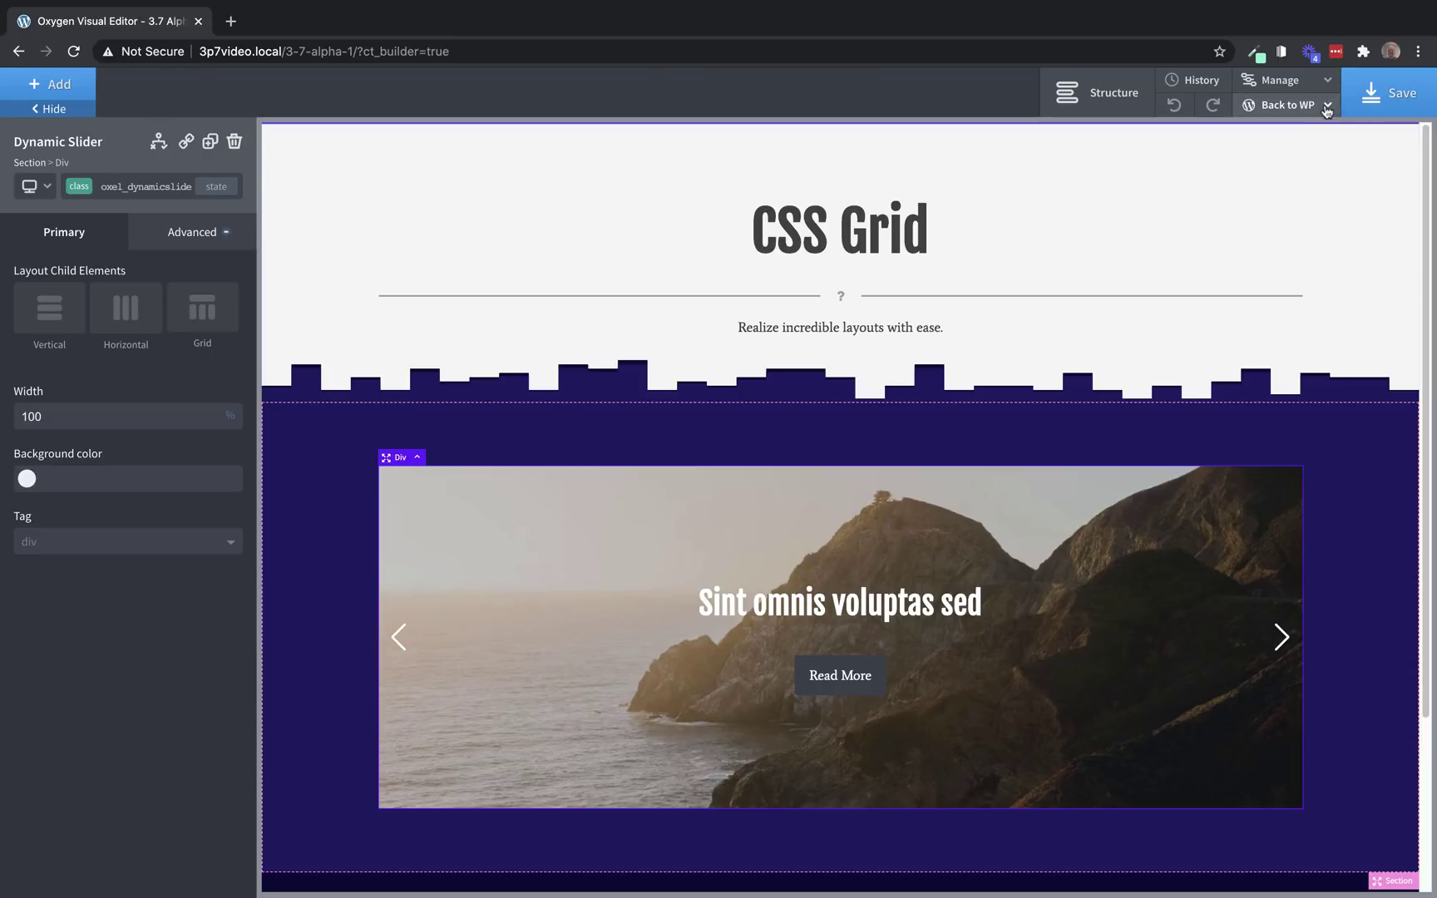
{"action": "left_click", "coordinate": [1287, 105]}
{"action": "right_click", "coordinate": [1255, 161]}
View the live page in the new tab, advance the post slider five times, then return to the builder
{"action": "left_click", "coordinate": [375, 4]}
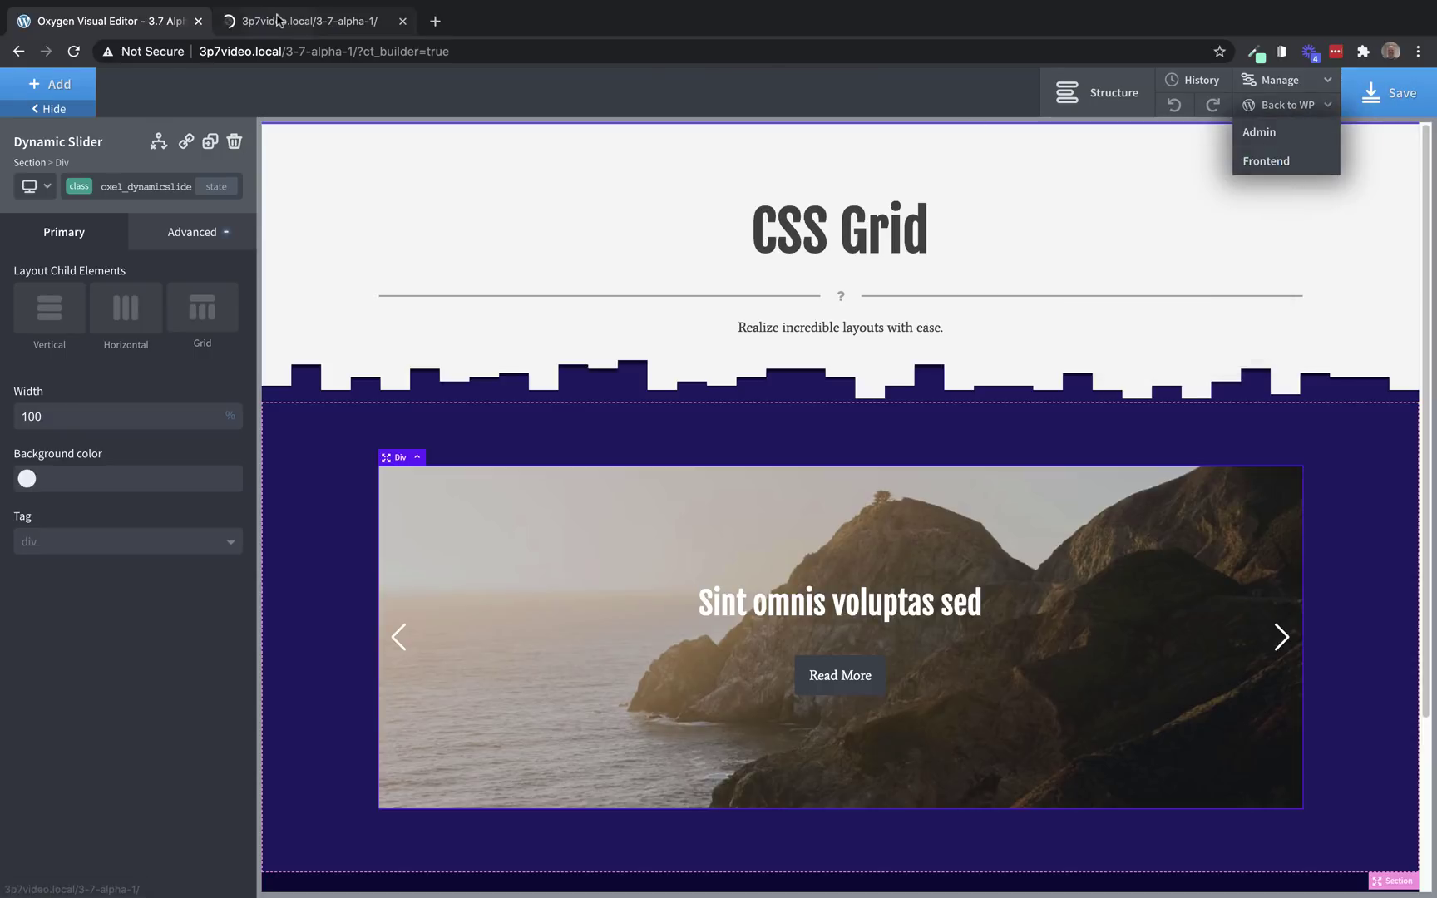
{"action": "left_click", "coordinate": [375, 4]}
{"action": "scroll", "coordinate": [1181, 517], "scroll_direction": "down", "scroll_amount": 1}
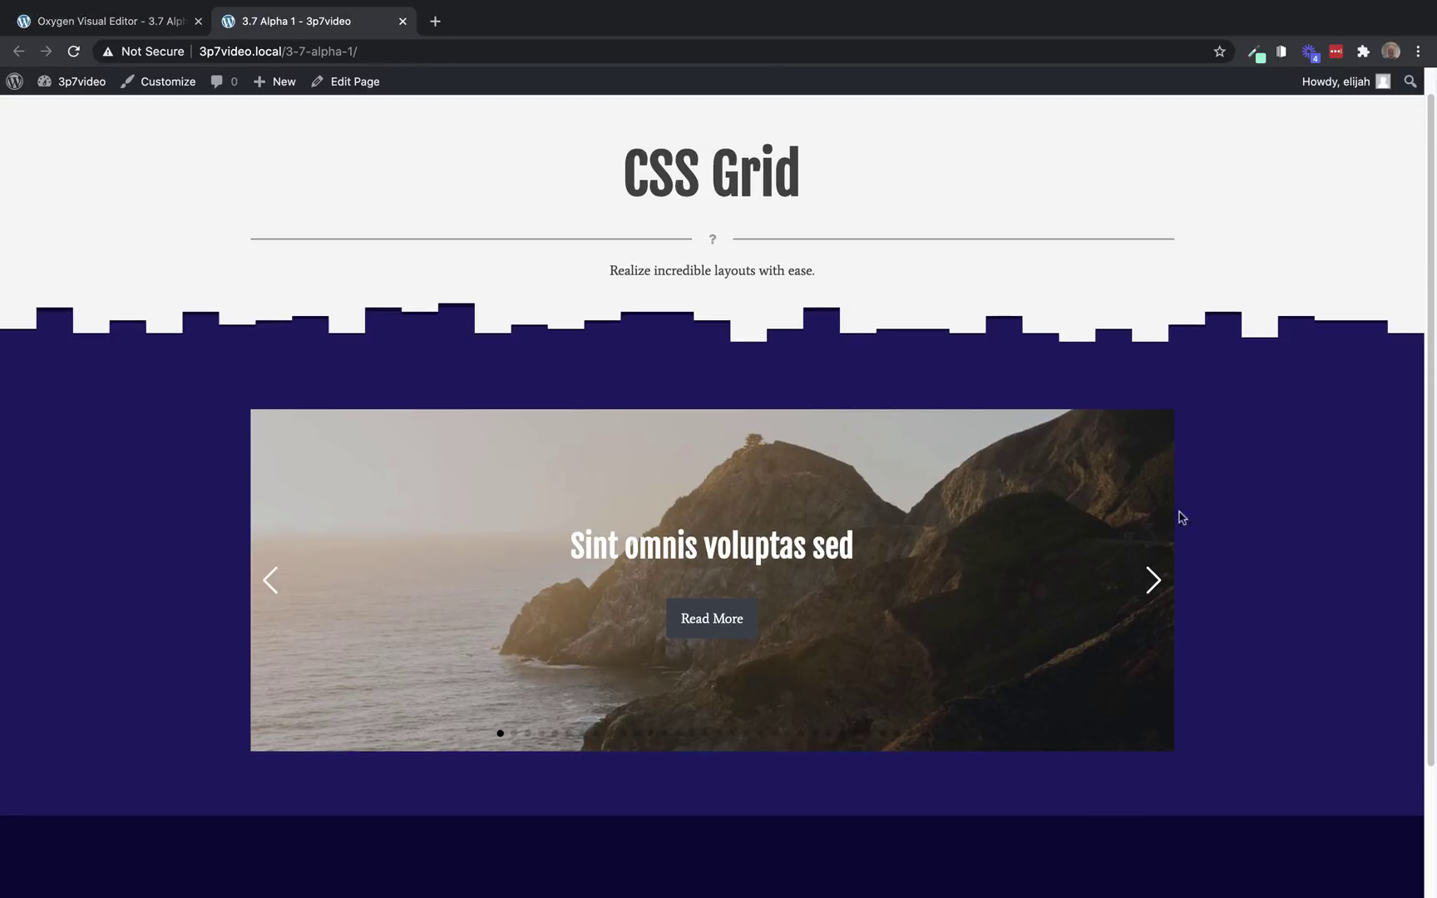
{"action": "left_click", "coordinate": [1151, 594]}
{"action": "left_click", "coordinate": [1151, 593]}
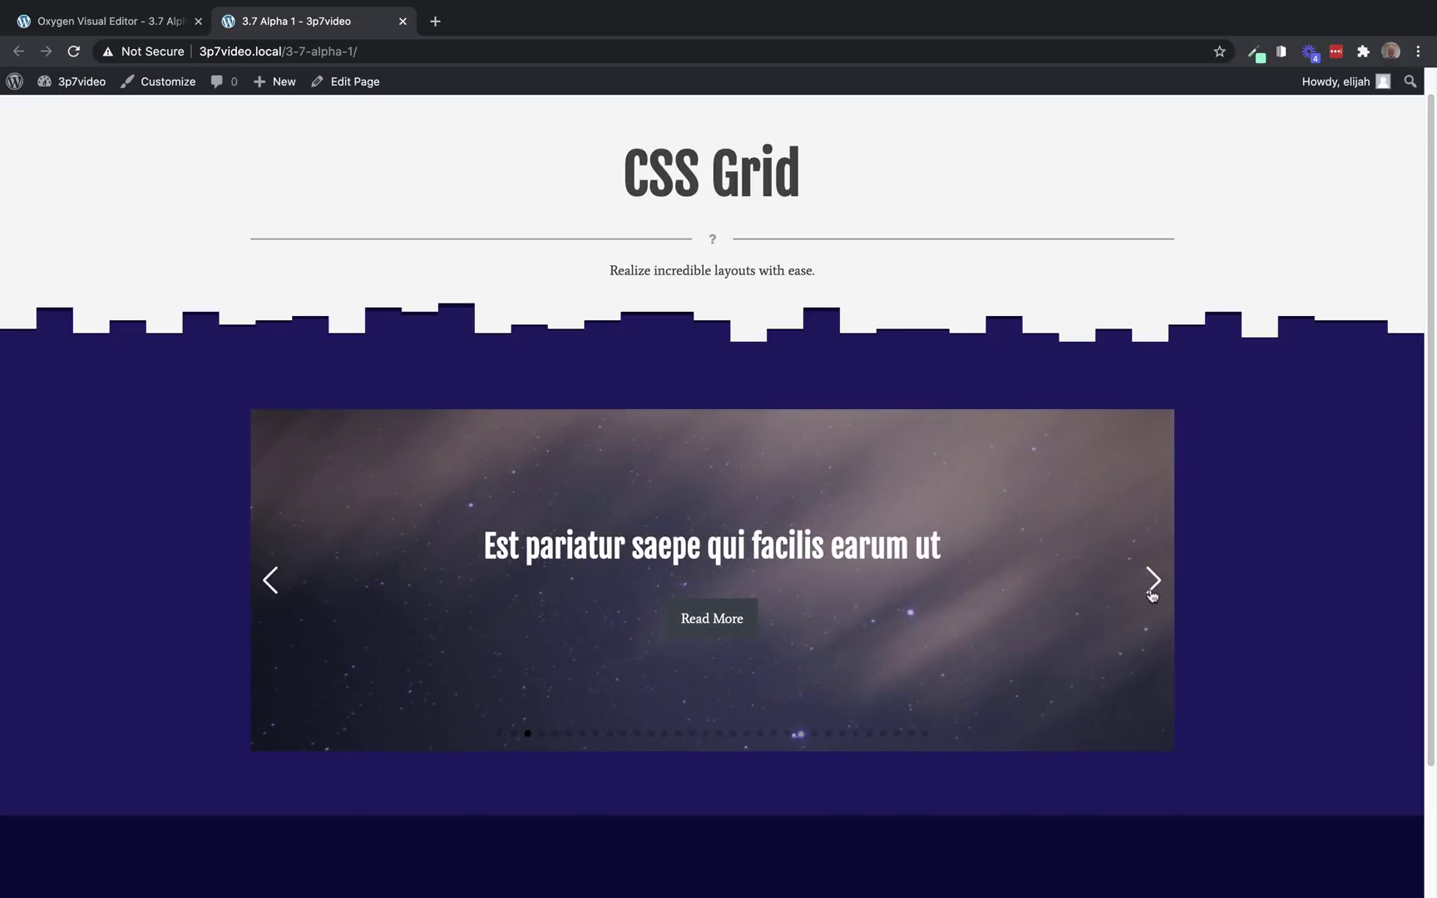
{"action": "left_click", "coordinate": [1151, 594]}
{"action": "left_click", "coordinate": [1153, 582]}
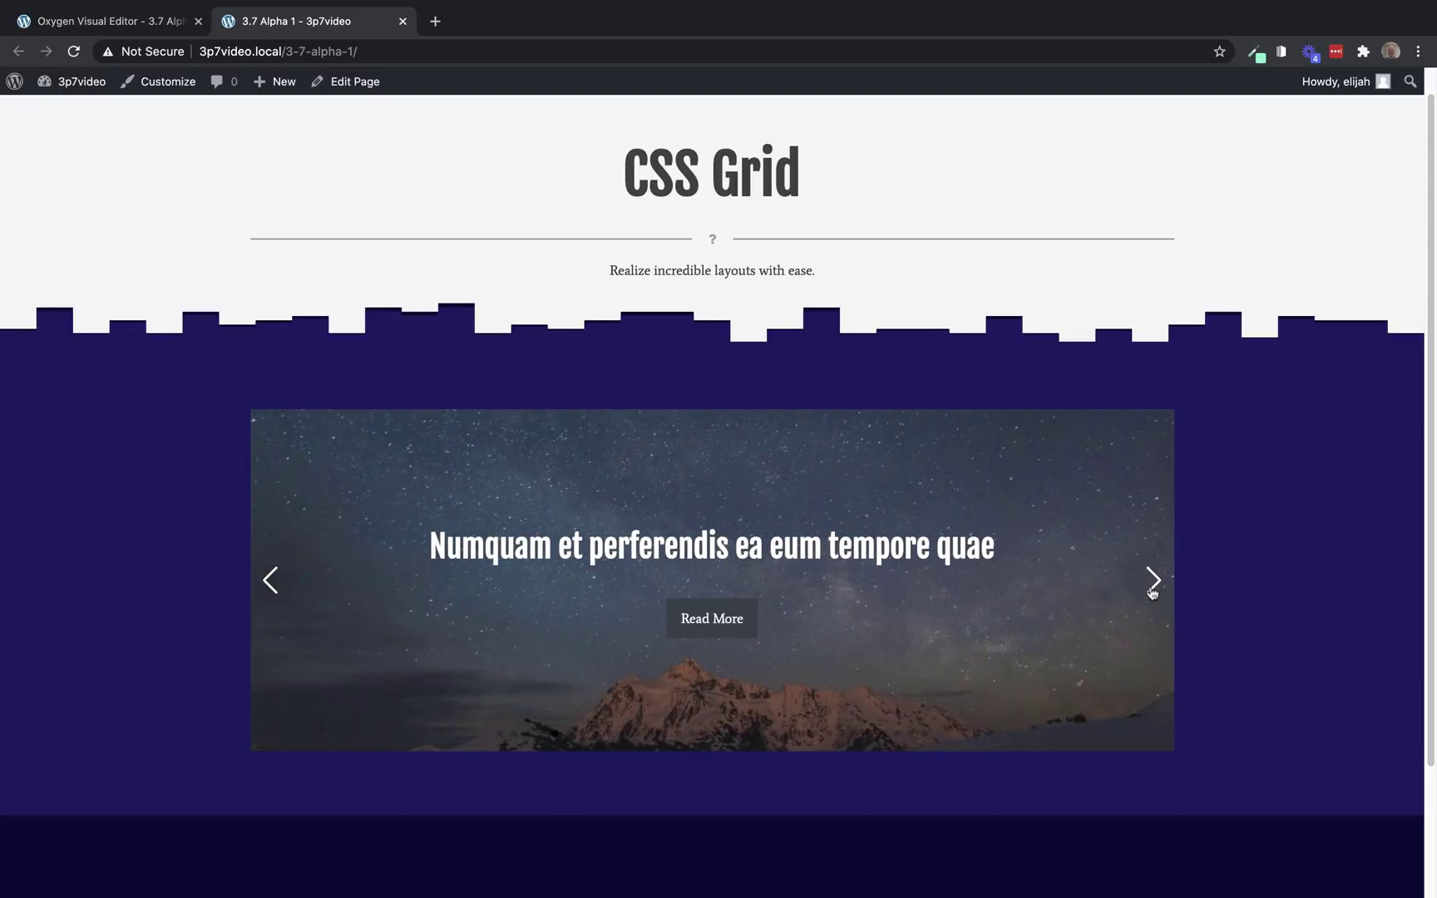
{"action": "left_click", "coordinate": [1153, 580]}
{"action": "left_click", "coordinate": [162, 23]}
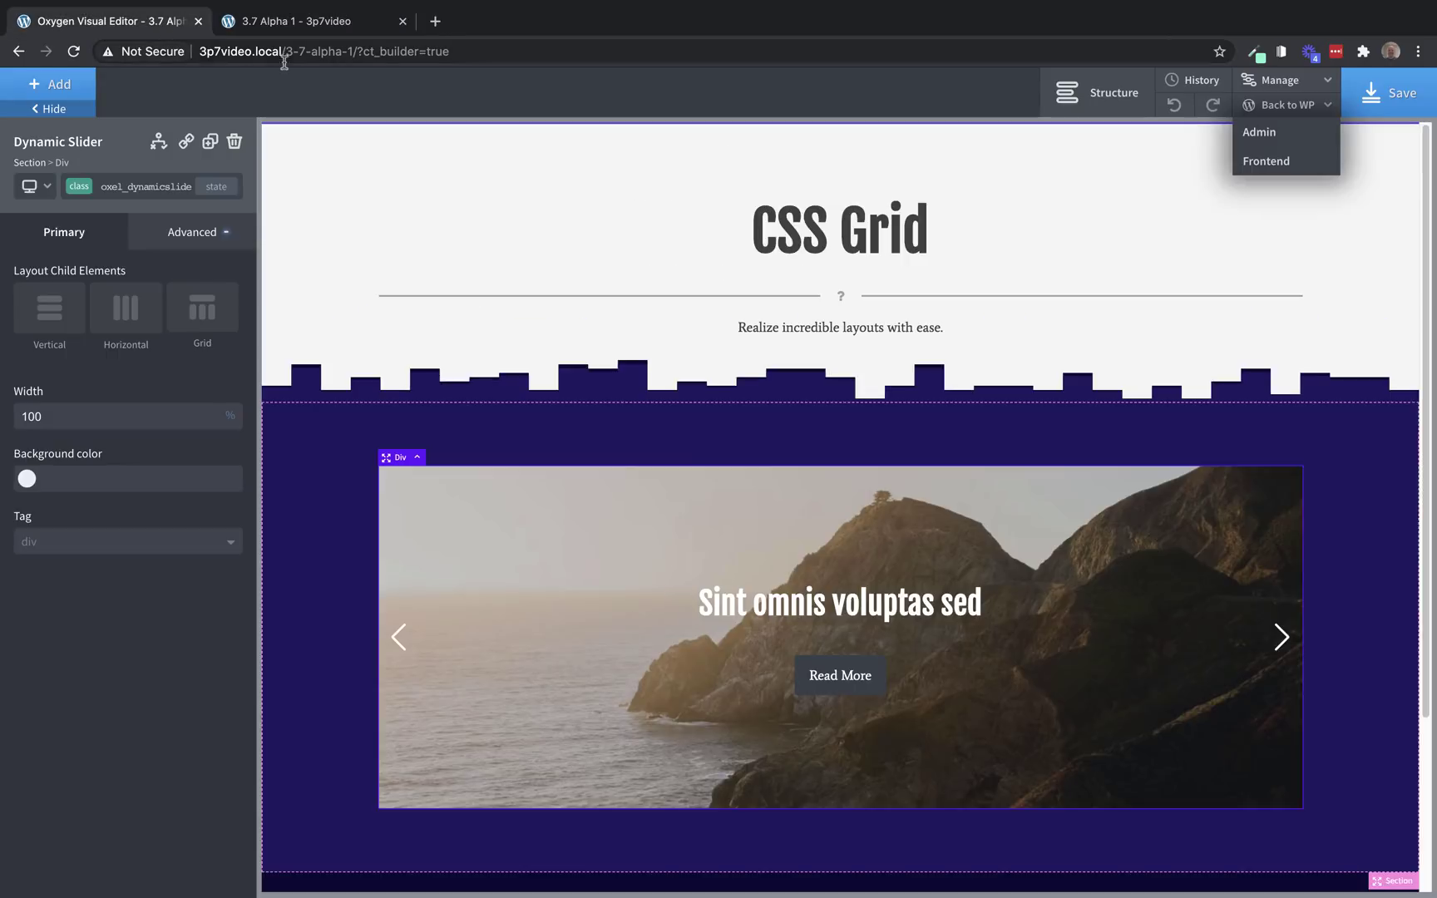
Delete the Repeater inside the Dynamic Slider's container, found through the structure tree
{"action": "left_click", "coordinate": [1110, 96]}
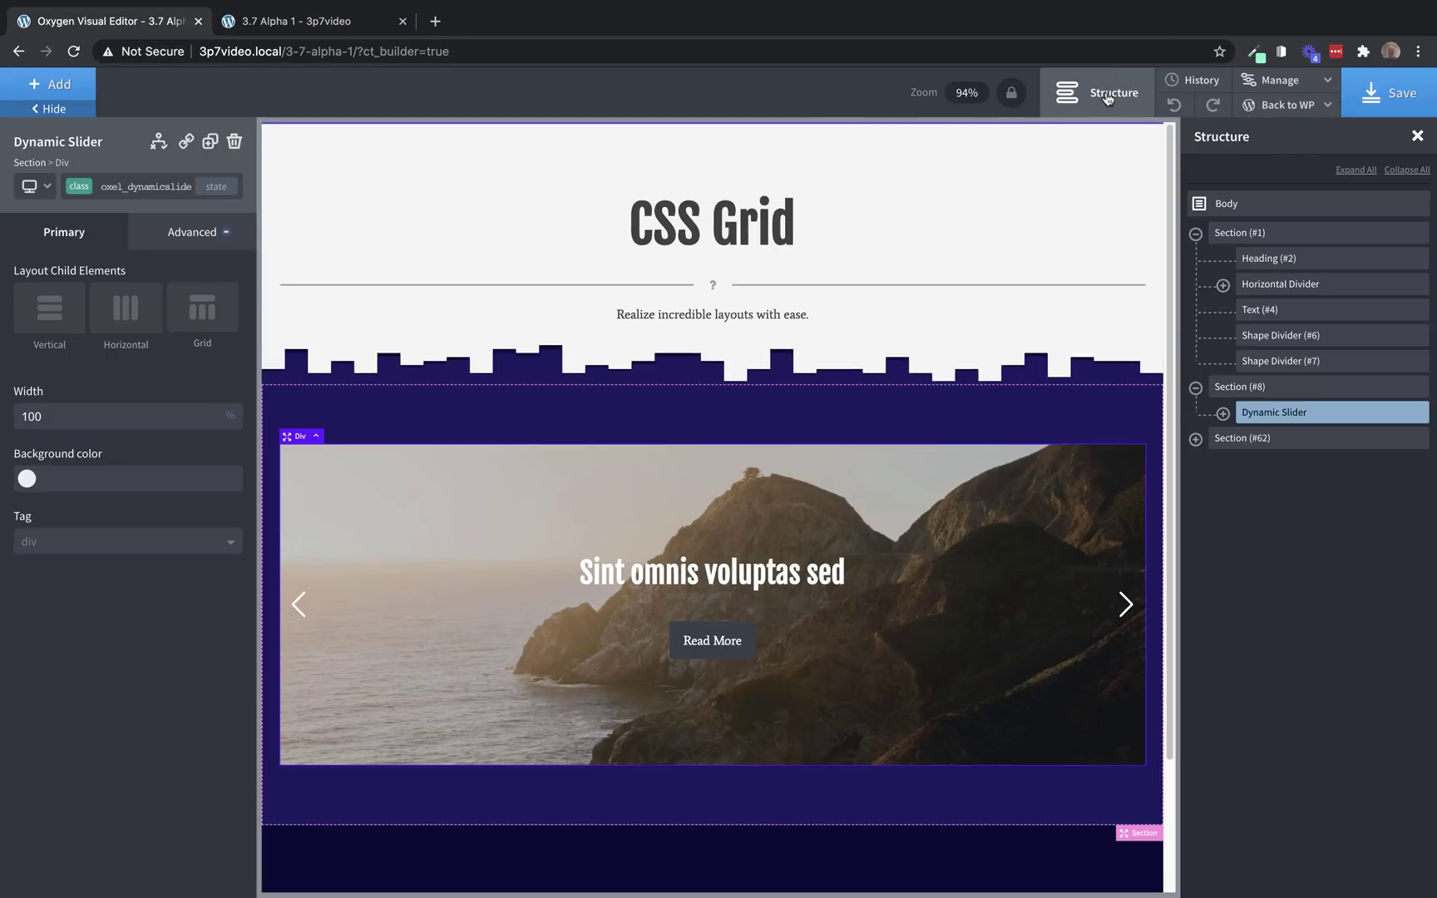
{"action": "left_click", "coordinate": [1224, 414]}
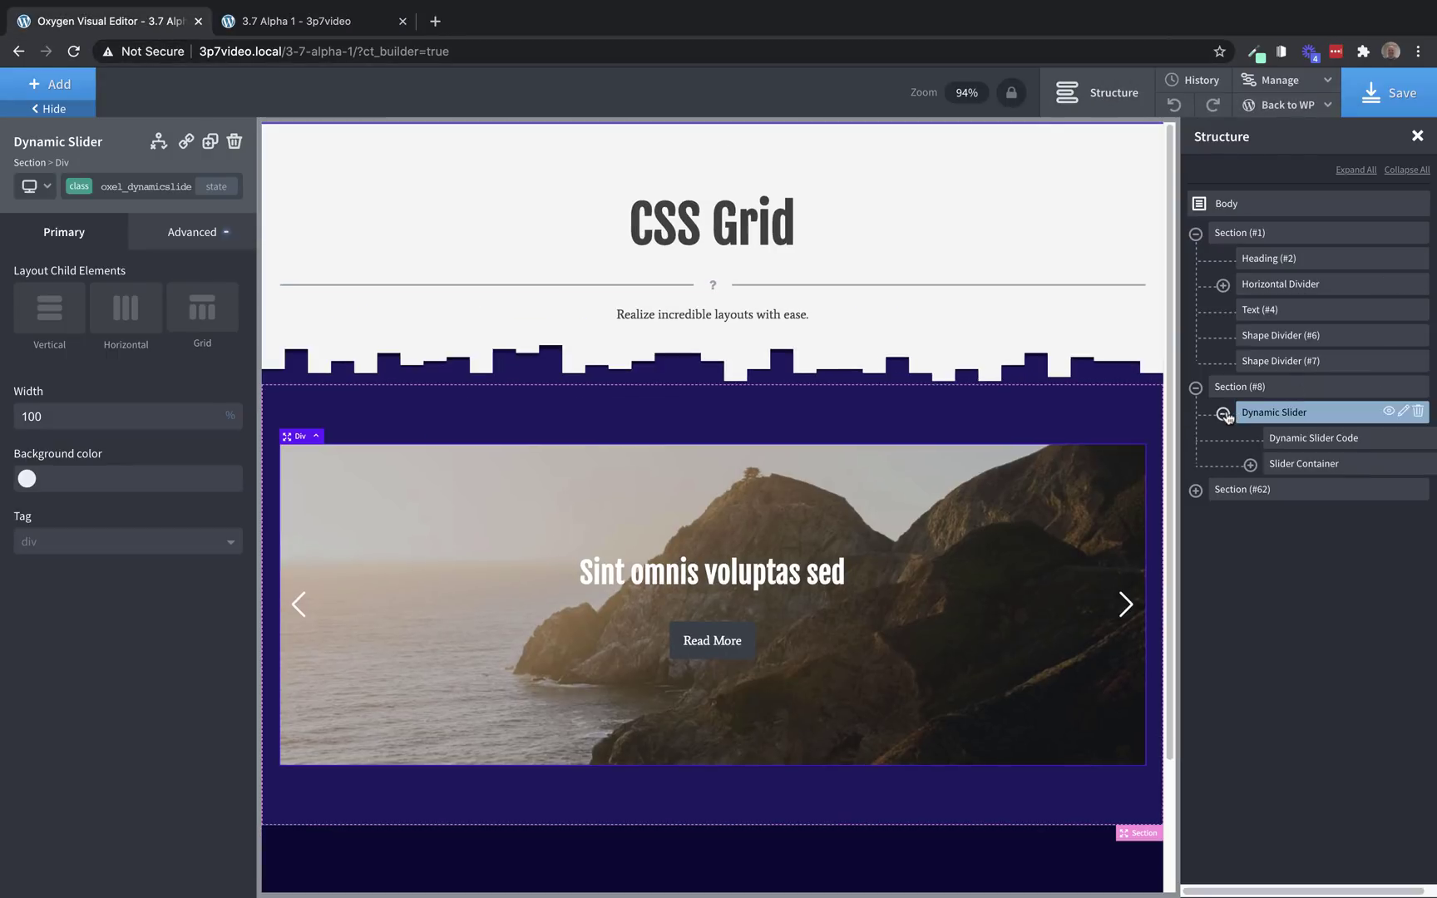
{"action": "left_click", "coordinate": [1251, 465]}
{"action": "left_click", "coordinate": [1331, 492]}
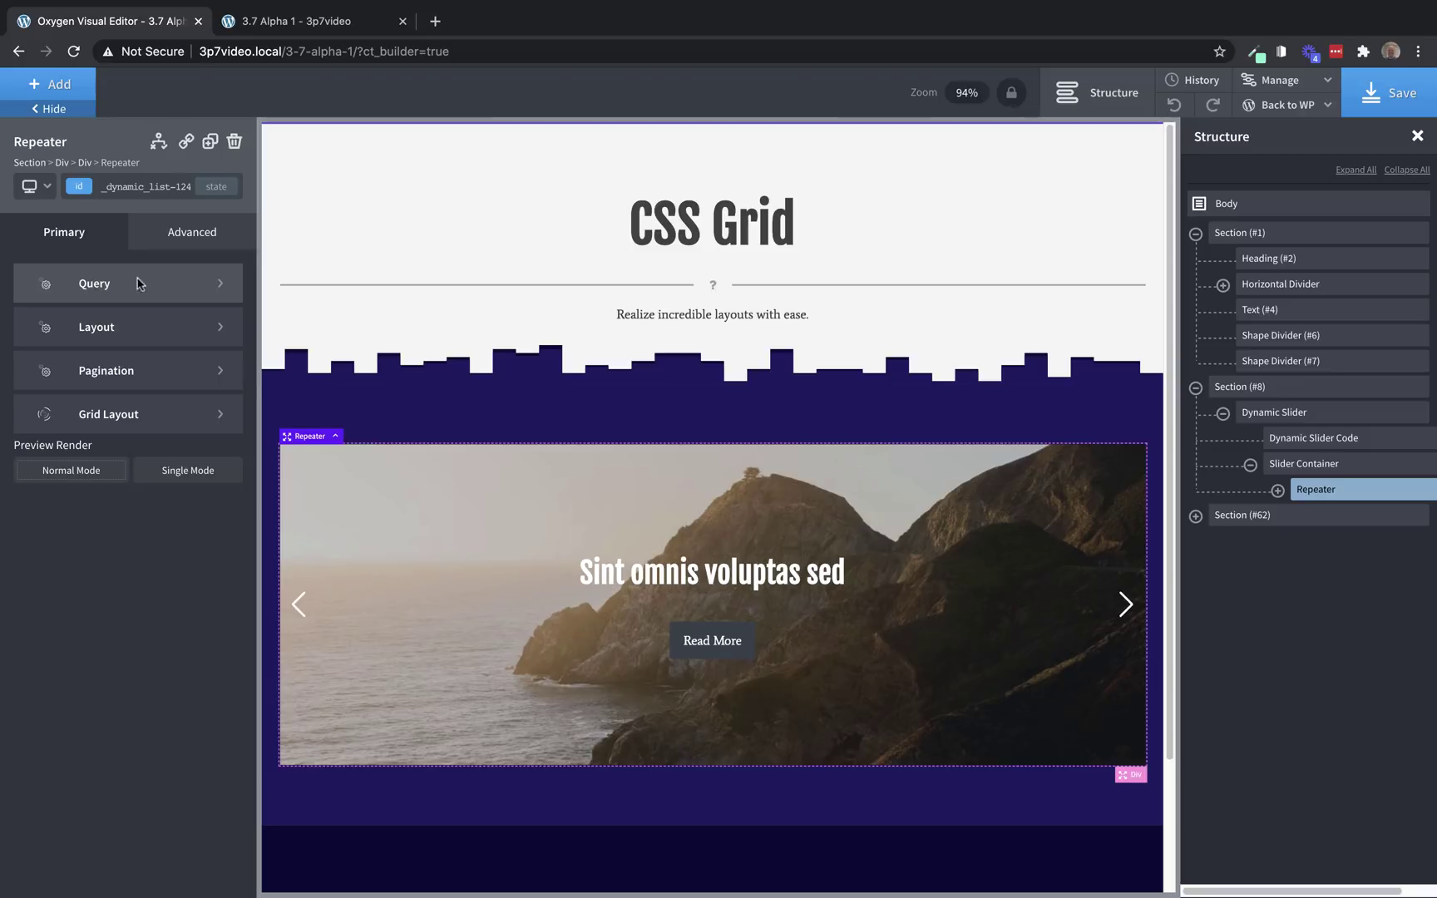
{"action": "left_click", "coordinate": [1417, 137]}
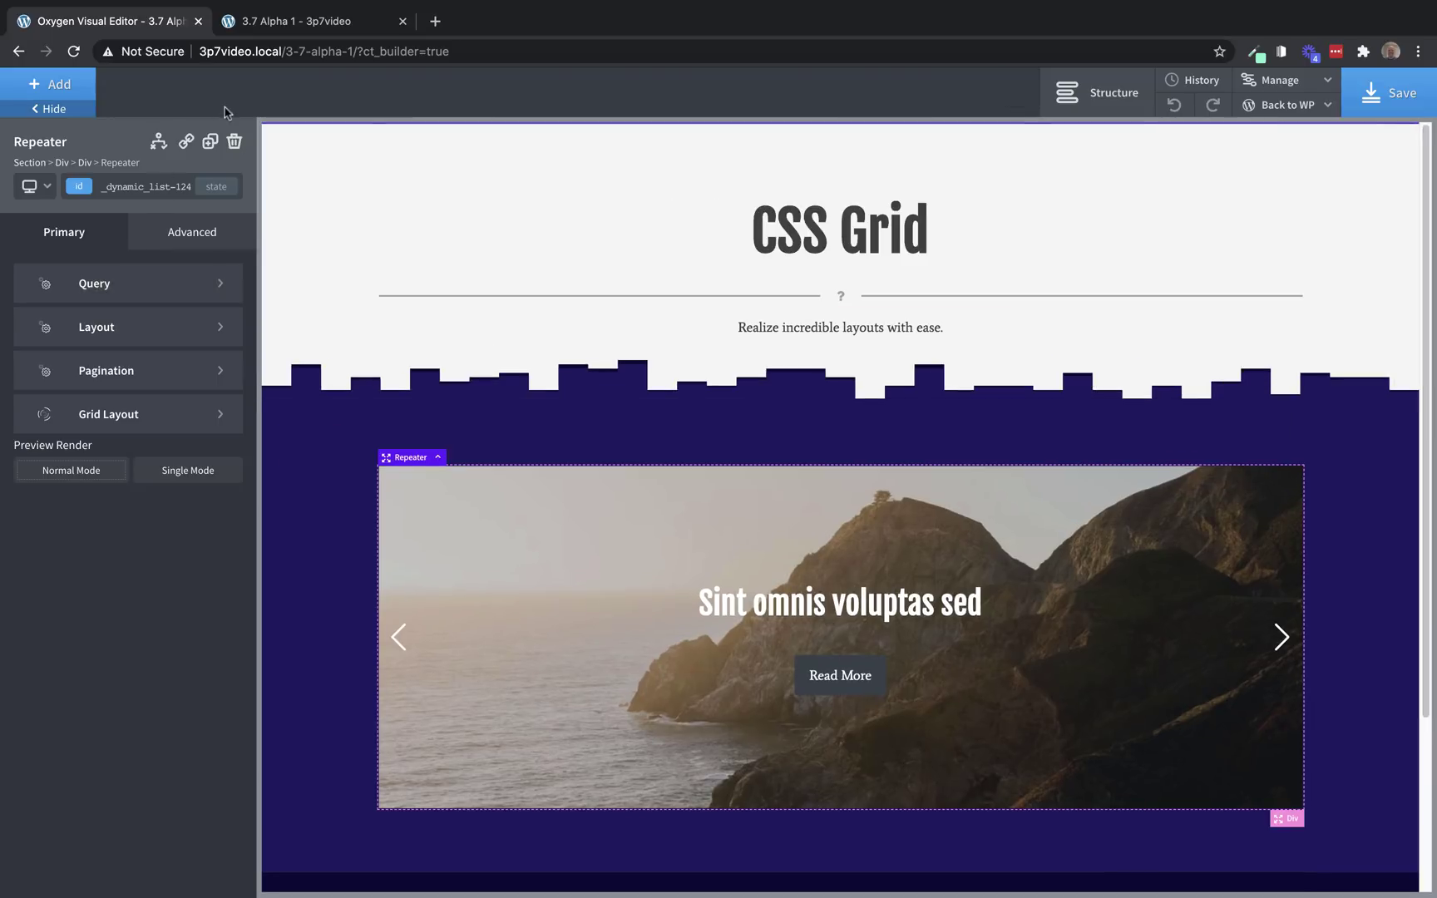
{"action": "left_click", "coordinate": [158, 141]}
Browse down the Basics component list
{"action": "left_click", "coordinate": [50, 84]}
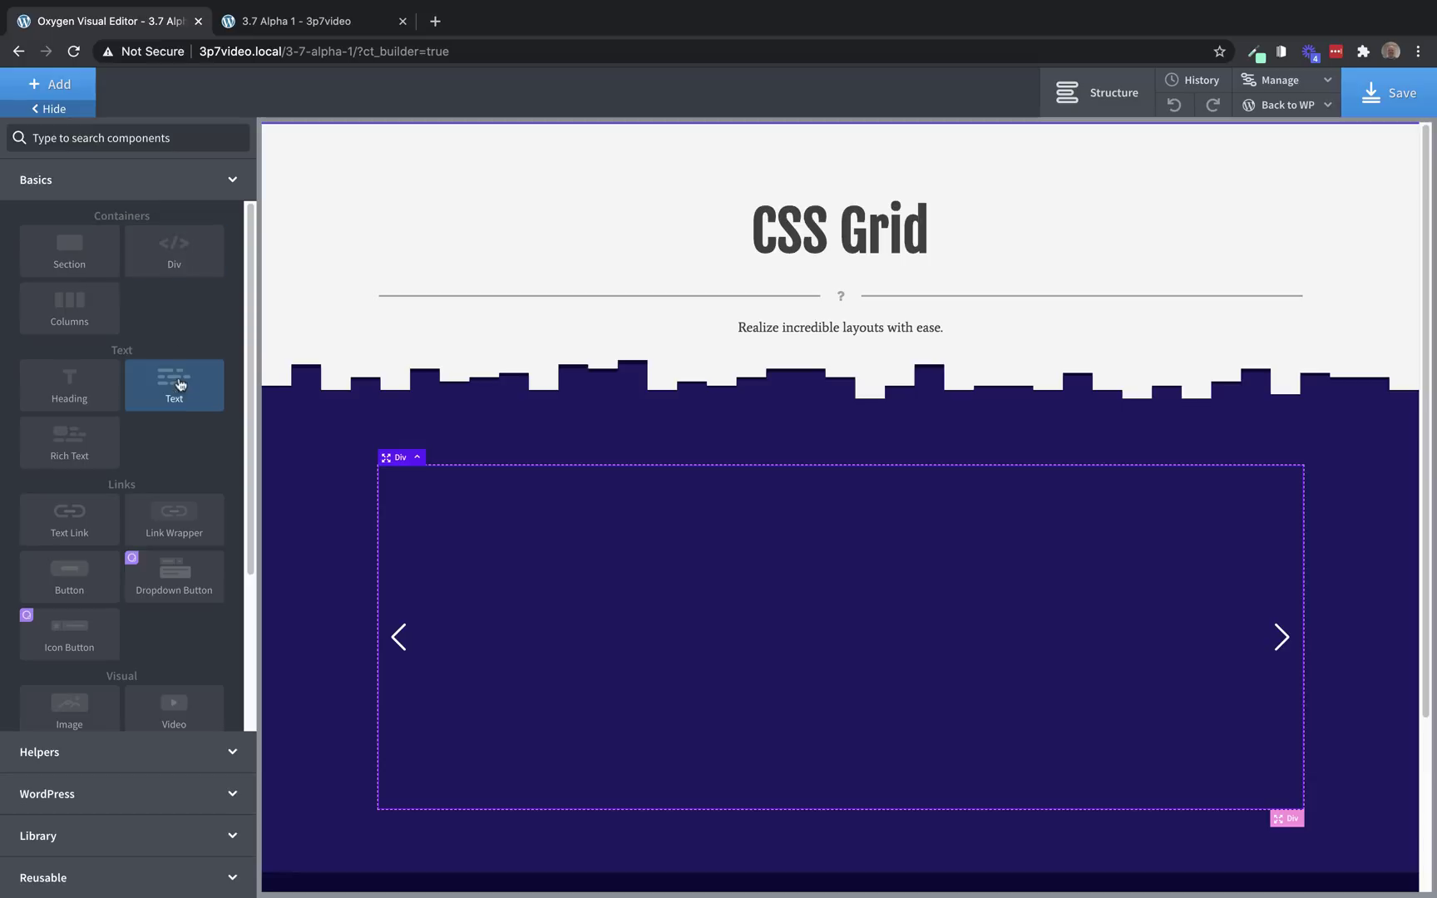
{"action": "scroll", "coordinate": [185, 394], "scroll_direction": "down", "scroll_amount": 2}
{"action": "scroll", "coordinate": [185, 394], "scroll_direction": "down", "scroll_amount": 3}
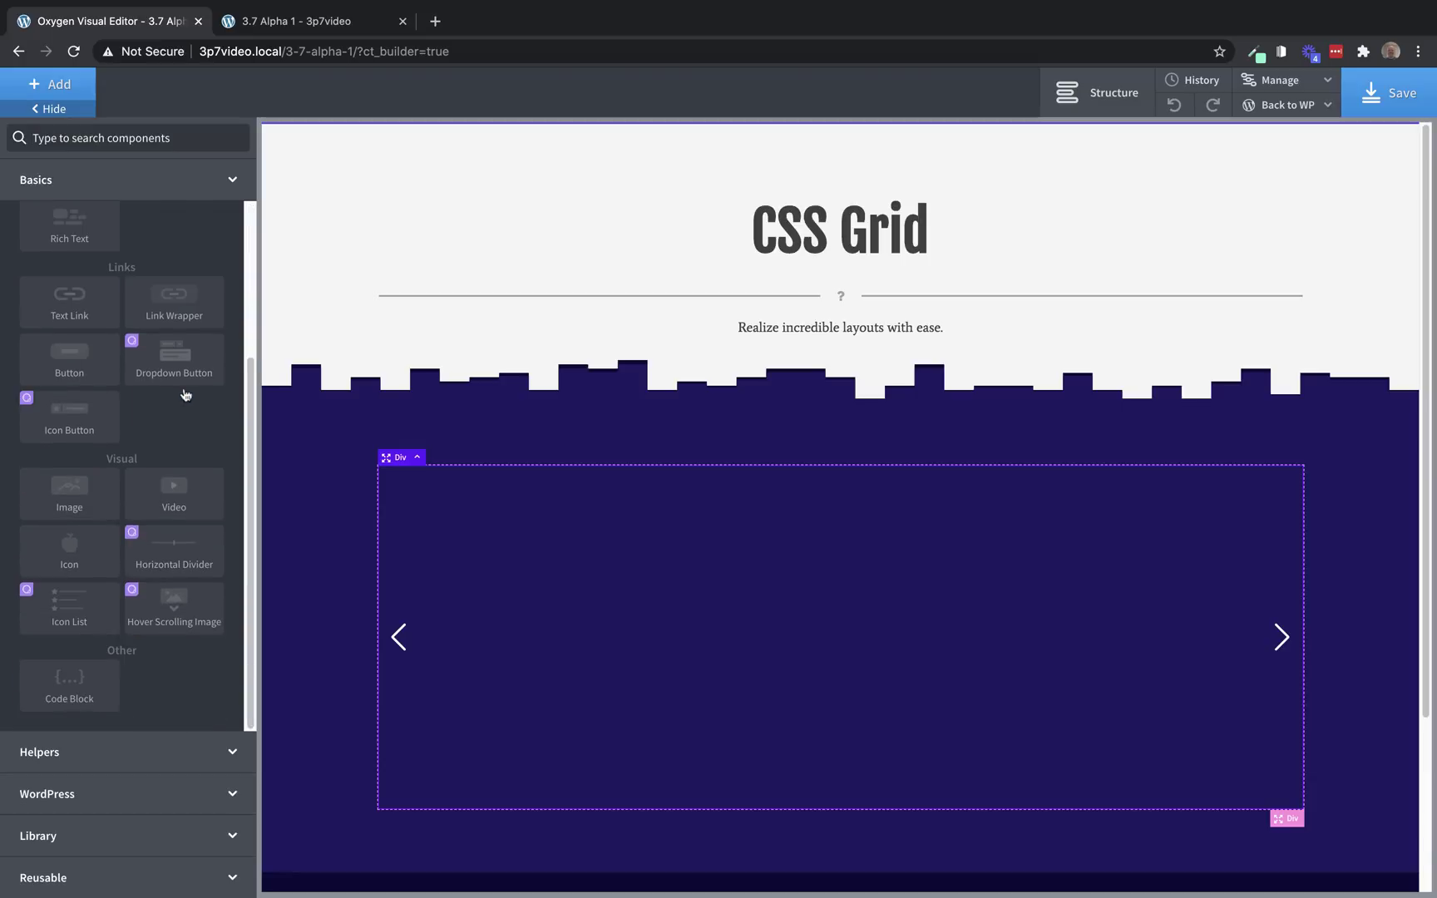
Delete the Dynamic Slider, then add, preview and remove a Hover Scrolling Image
{"action": "left_click", "coordinate": [417, 458]}
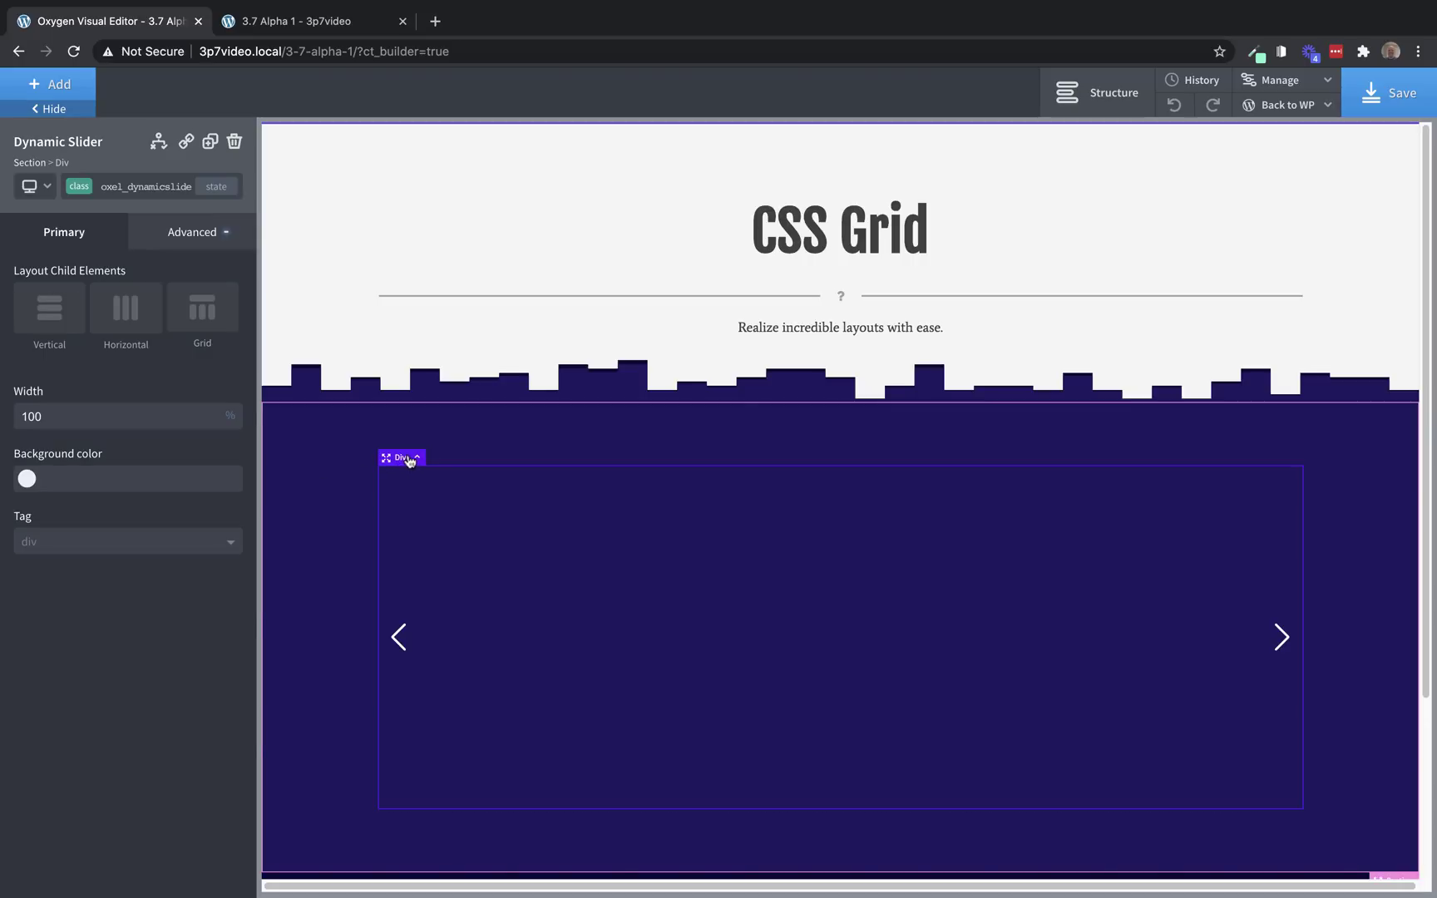
{"action": "left_click", "coordinate": [236, 143]}
{"action": "left_click", "coordinate": [65, 88]}
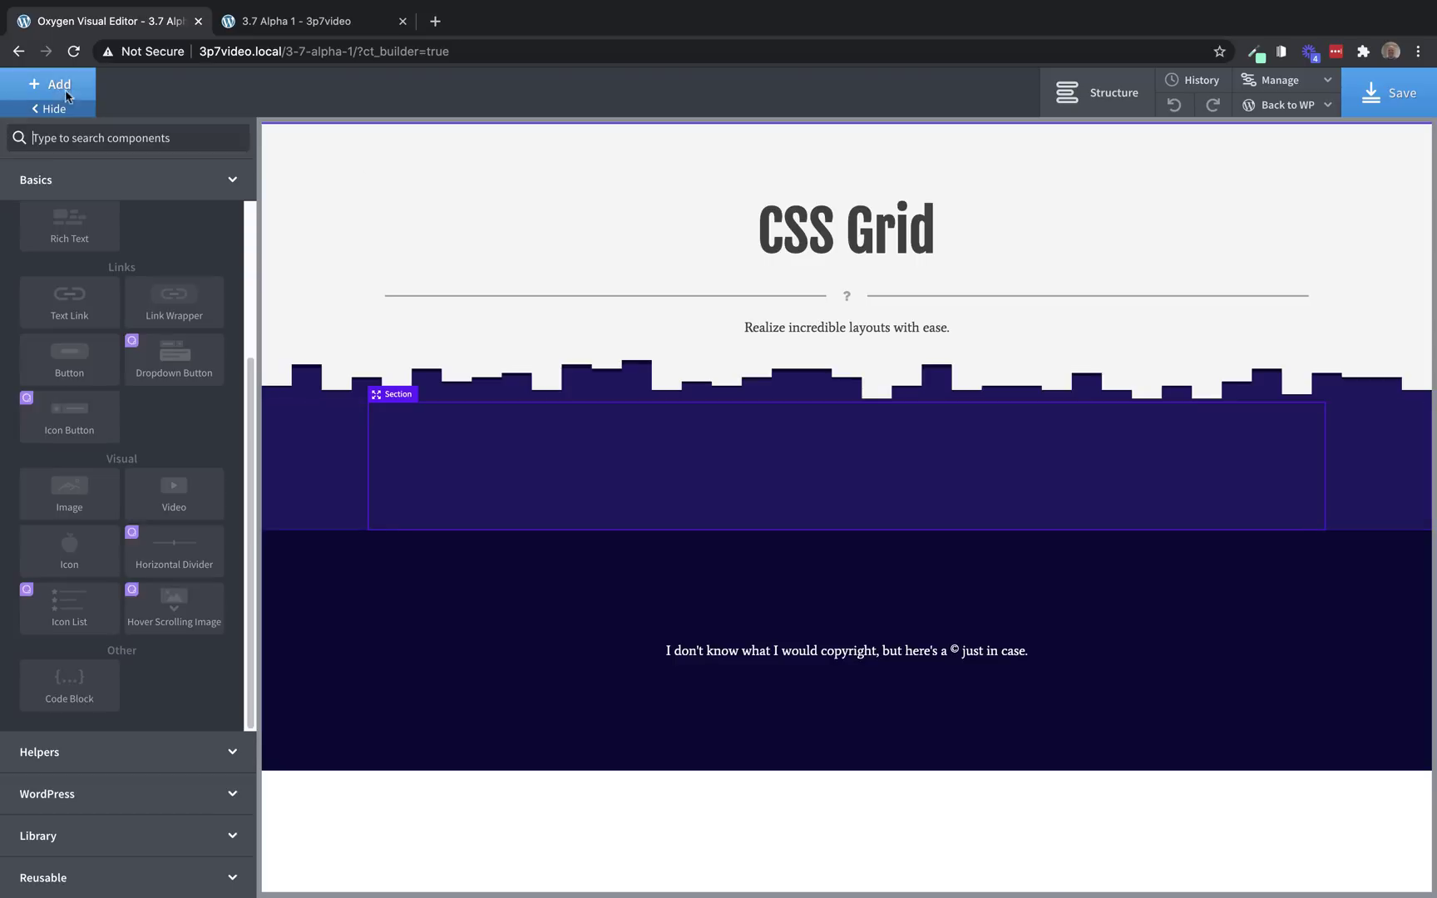
{"action": "left_click", "coordinate": [186, 613]}
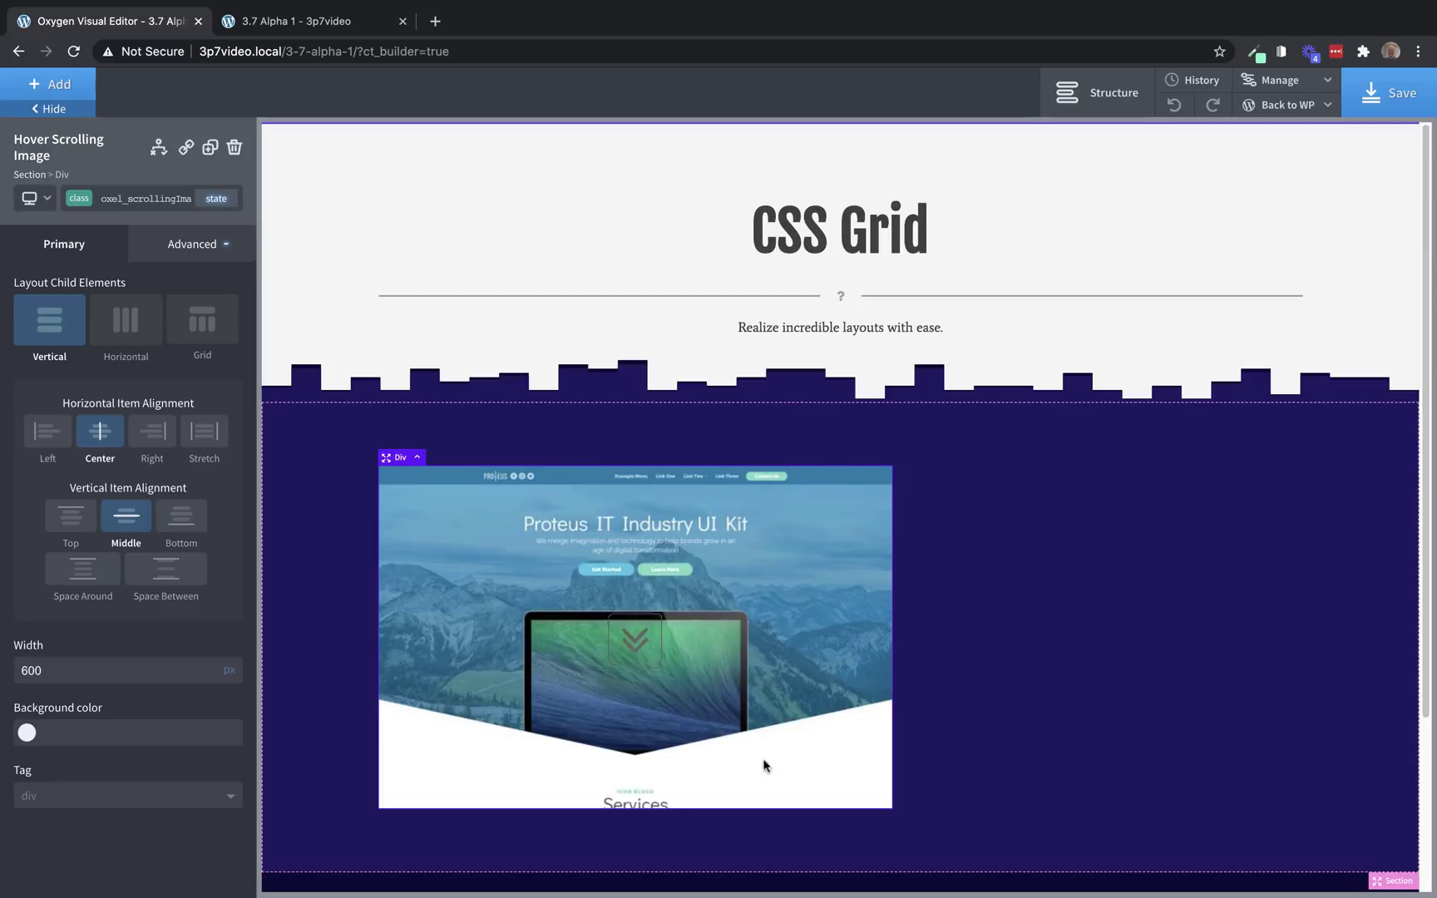
{"action": "scroll", "coordinate": [1161, 615], "scroll_direction": "down", "scroll_amount": 2}
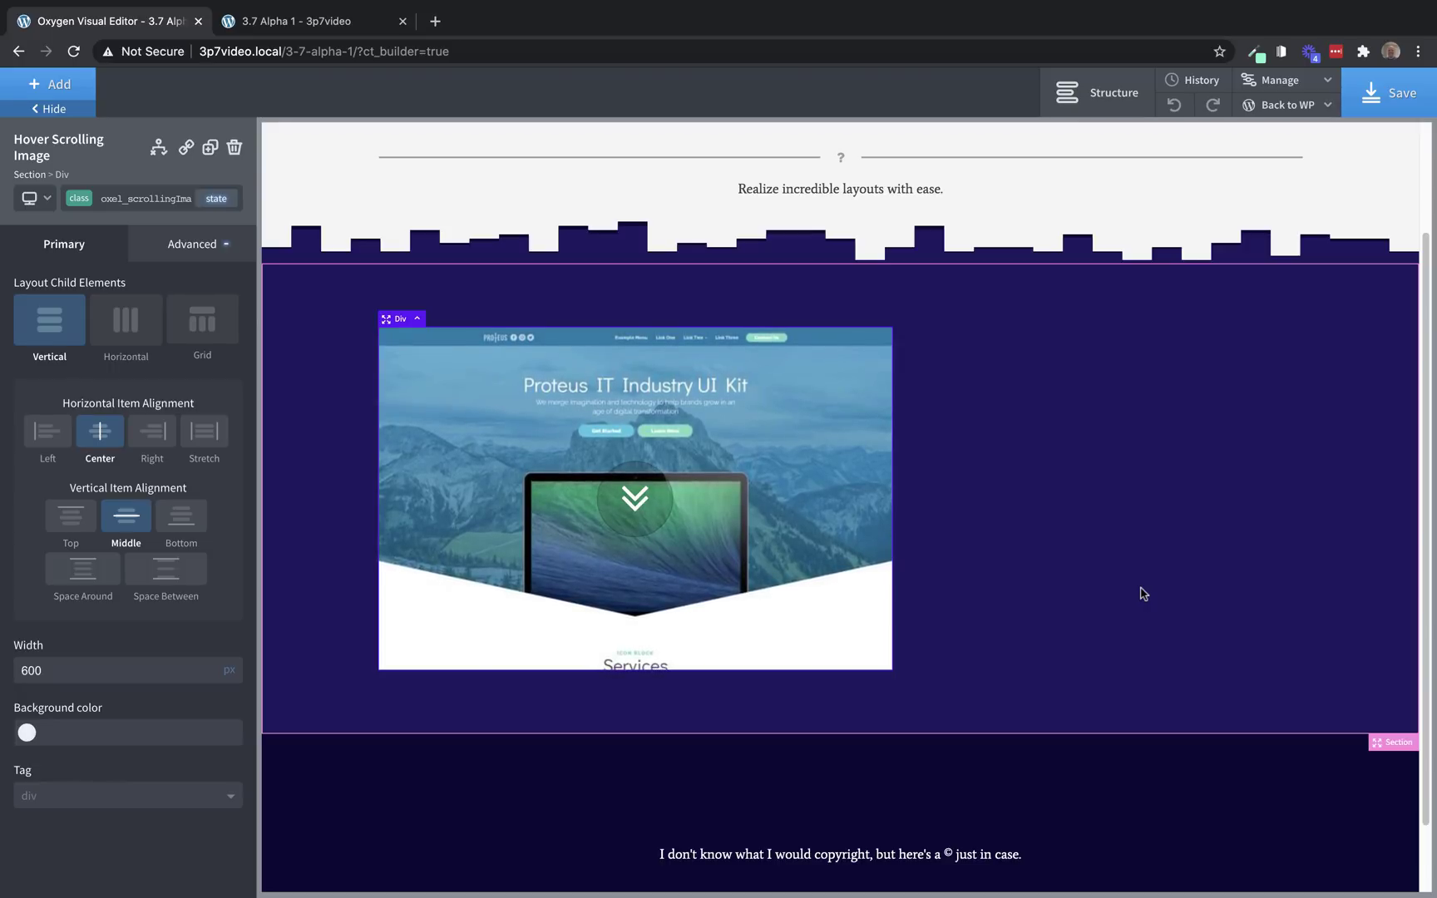
{"action": "mouse_move", "coordinate": [779, 454]}
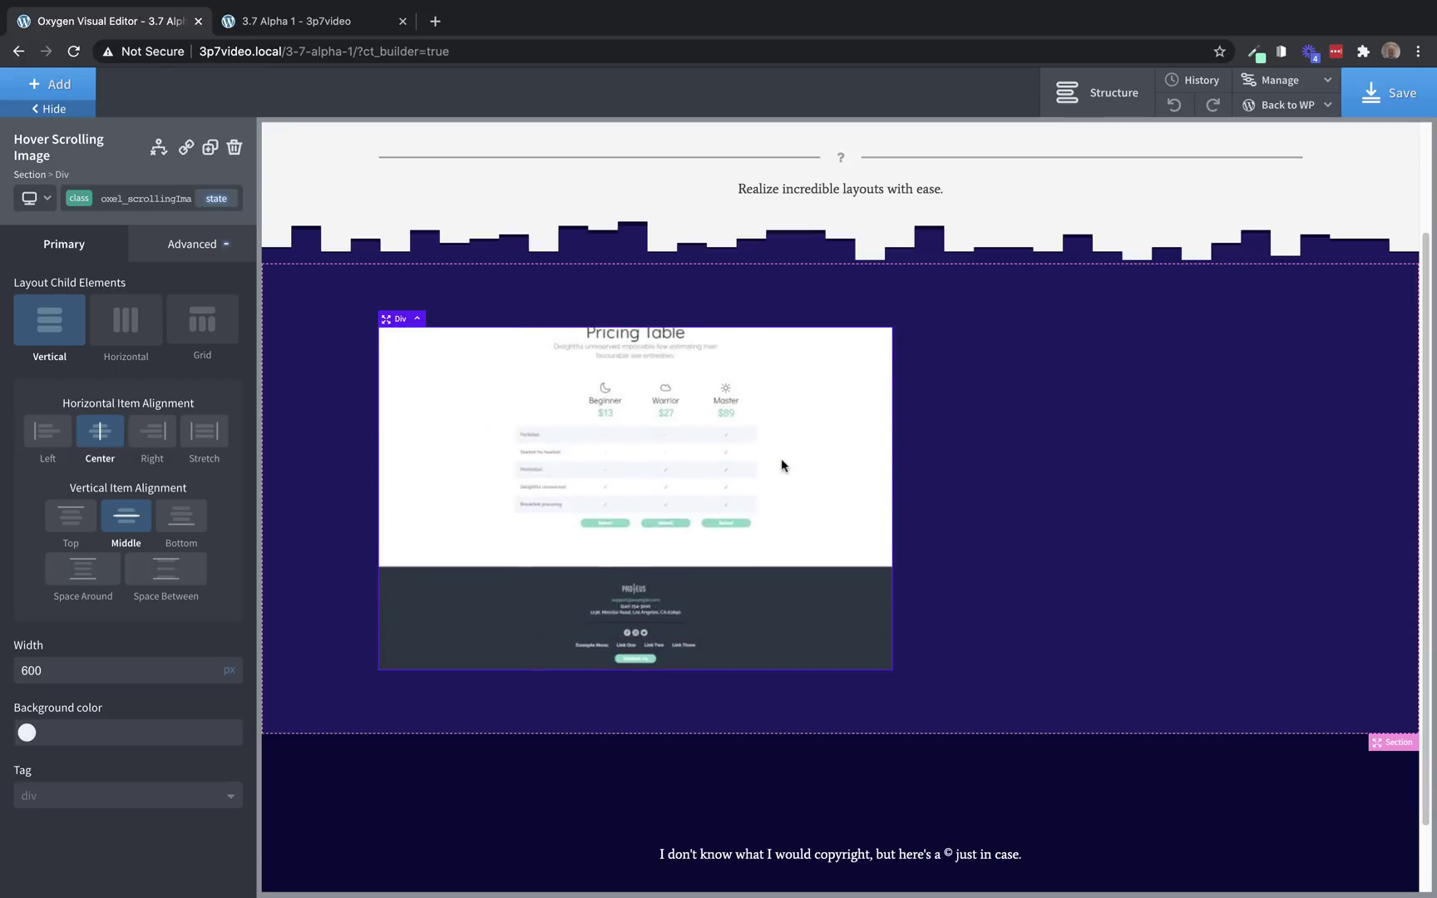
{"action": "left_click", "coordinate": [236, 147]}
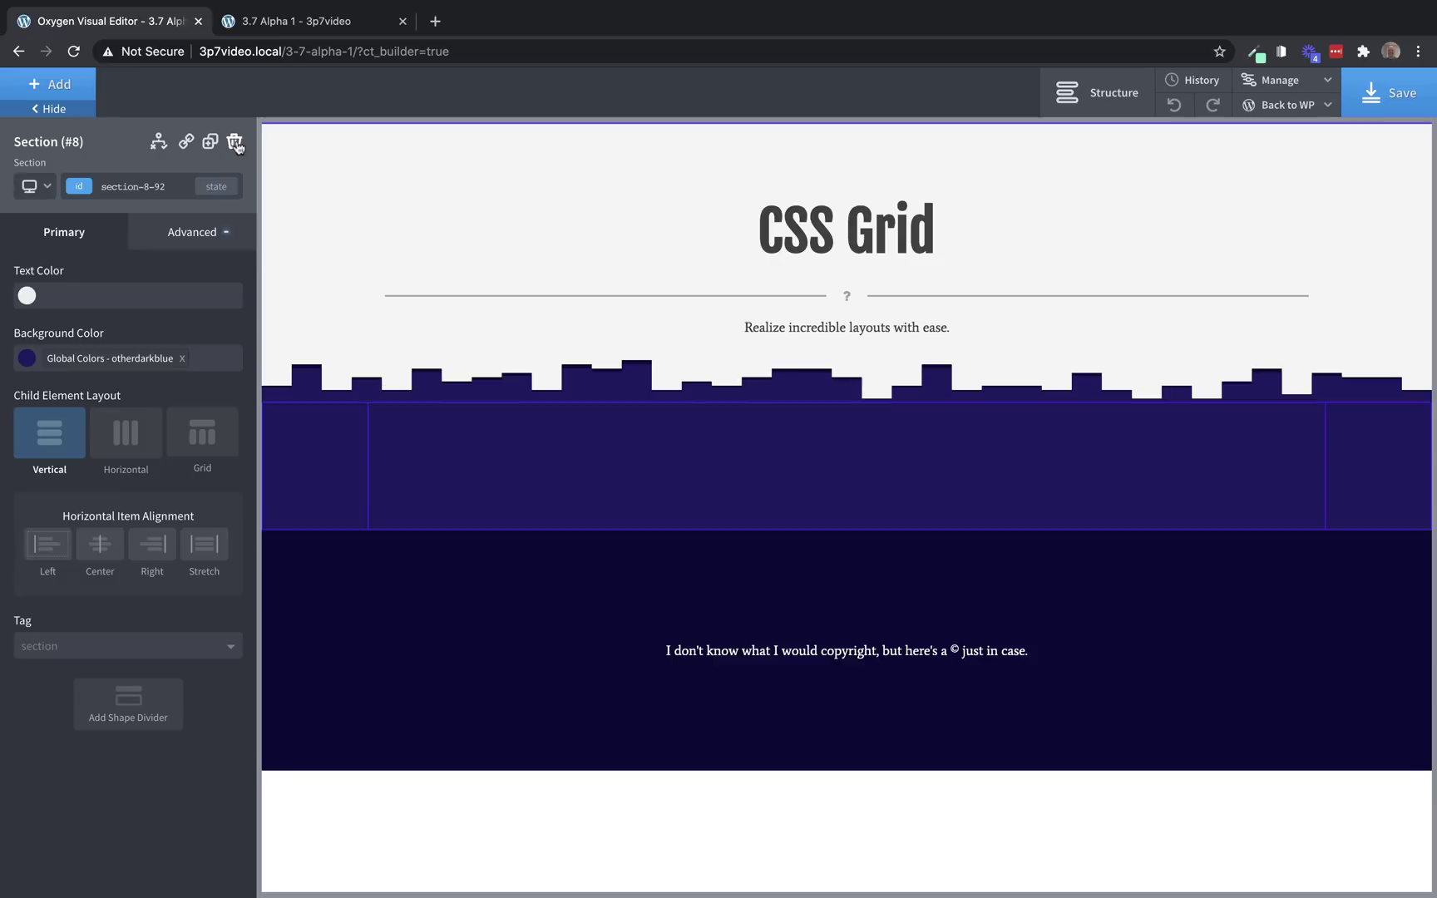
{"action": "left_click", "coordinate": [81, 95]}
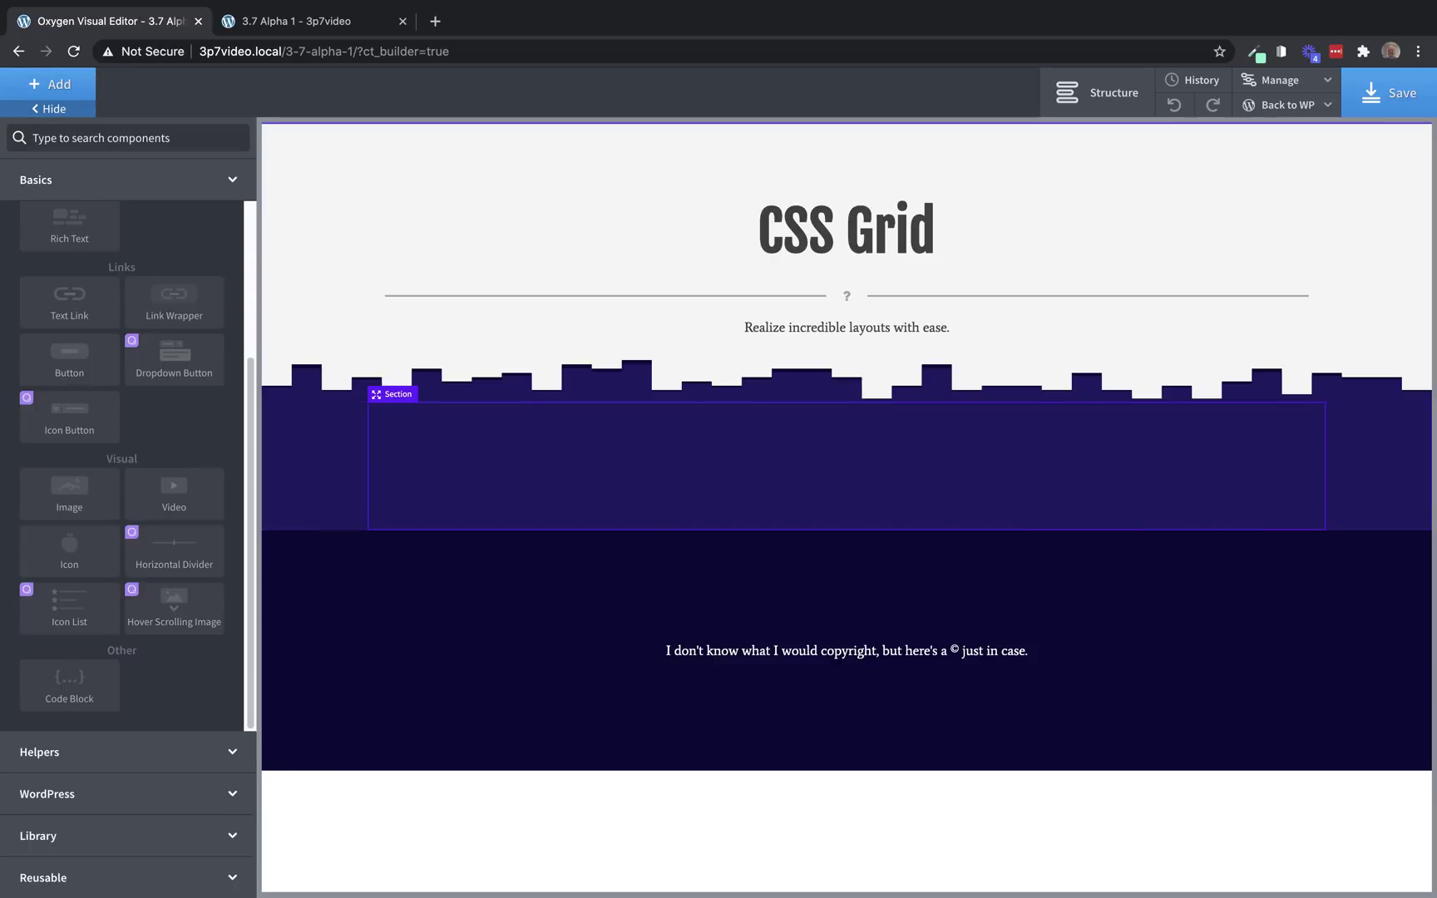
{"action": "type", "text": "flip"}
{"action": "left_click", "coordinate": [80, 185]}
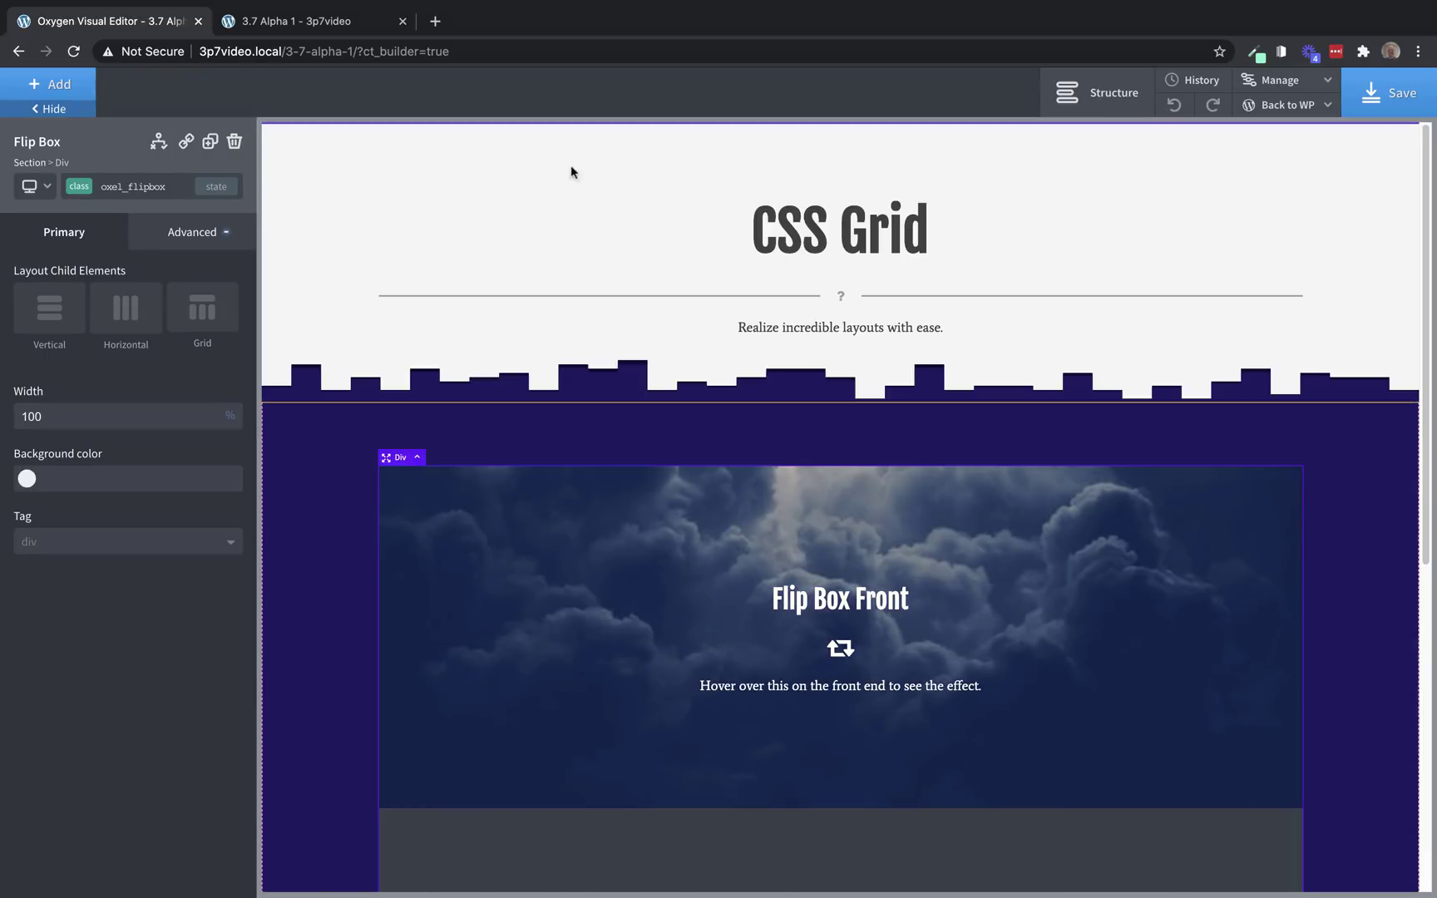
{"action": "scroll", "coordinate": [1382, 449], "scroll_direction": "down", "scroll_amount": 3}
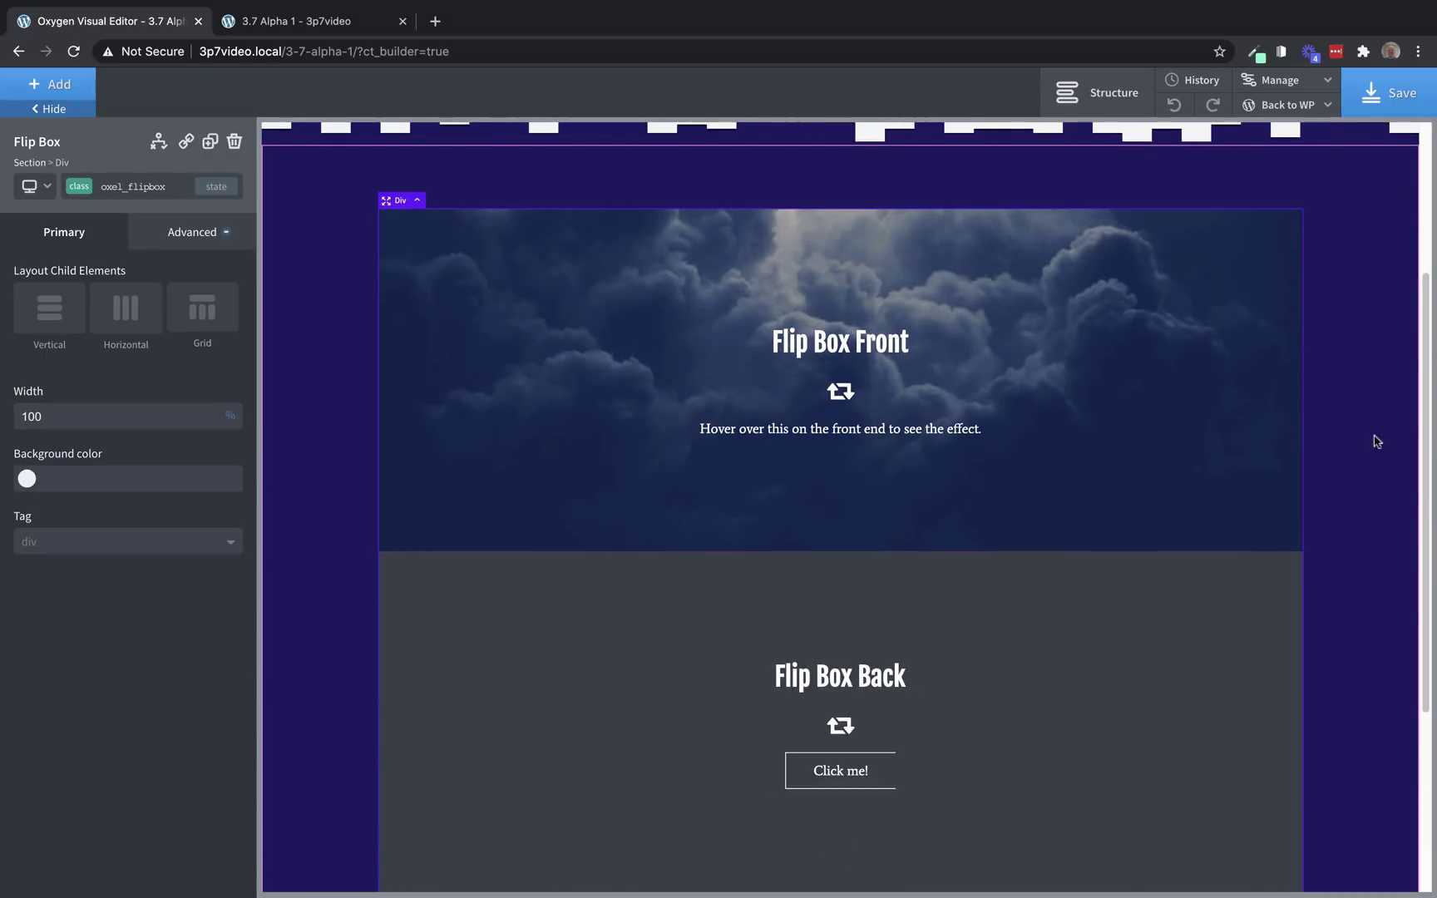
{"action": "scroll", "coordinate": [1402, 442], "scroll_direction": "down", "scroll_amount": 2}
{"action": "scroll", "coordinate": [1395, 416], "scroll_direction": "up", "scroll_amount": 2}
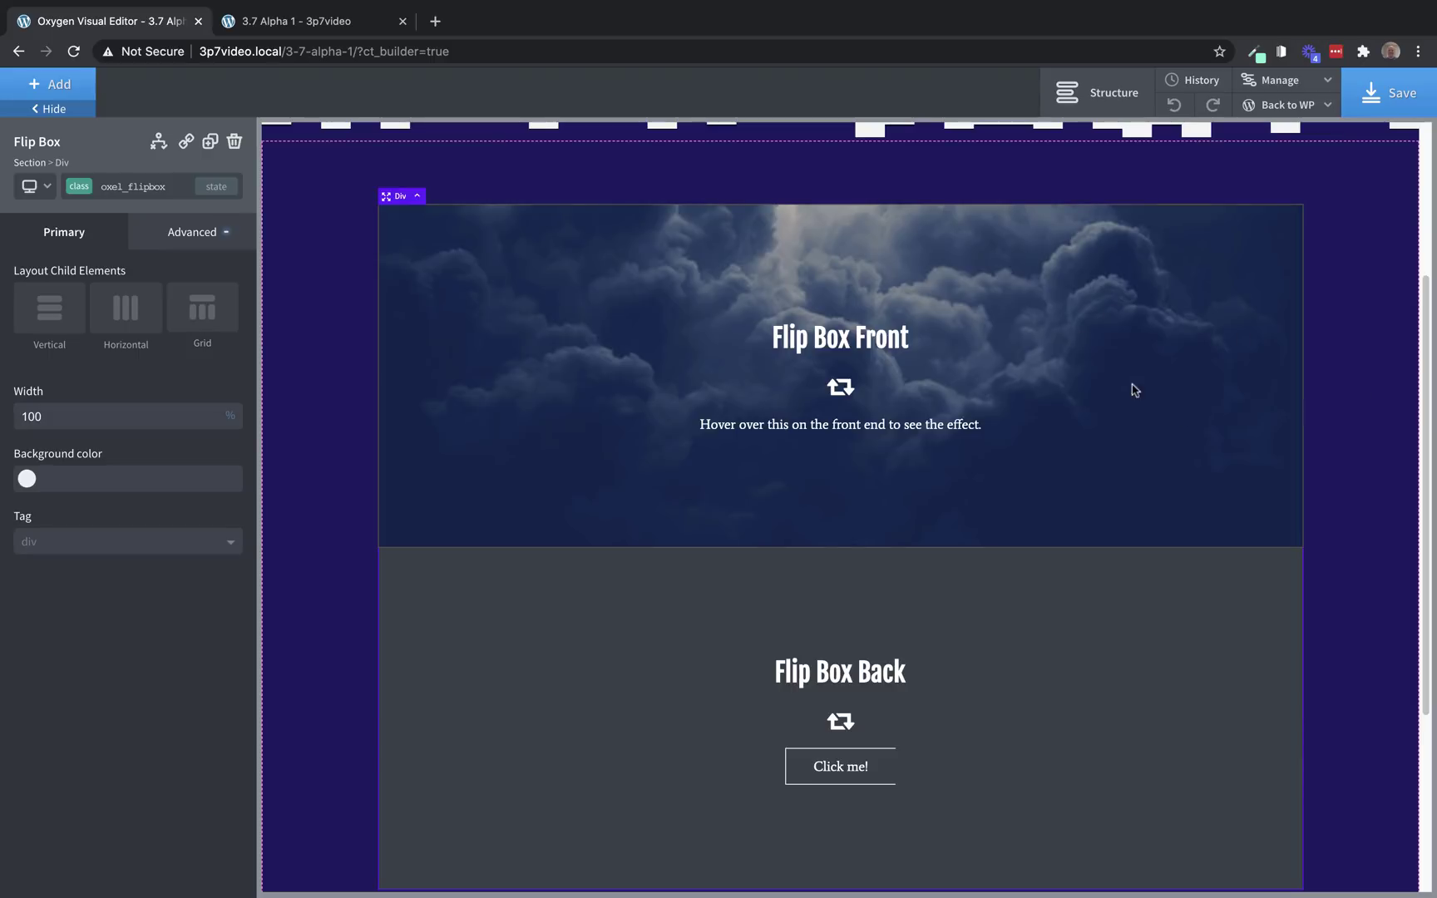
{"action": "scroll", "coordinate": [1199, 532], "scroll_direction": "down", "scroll_amount": 1}
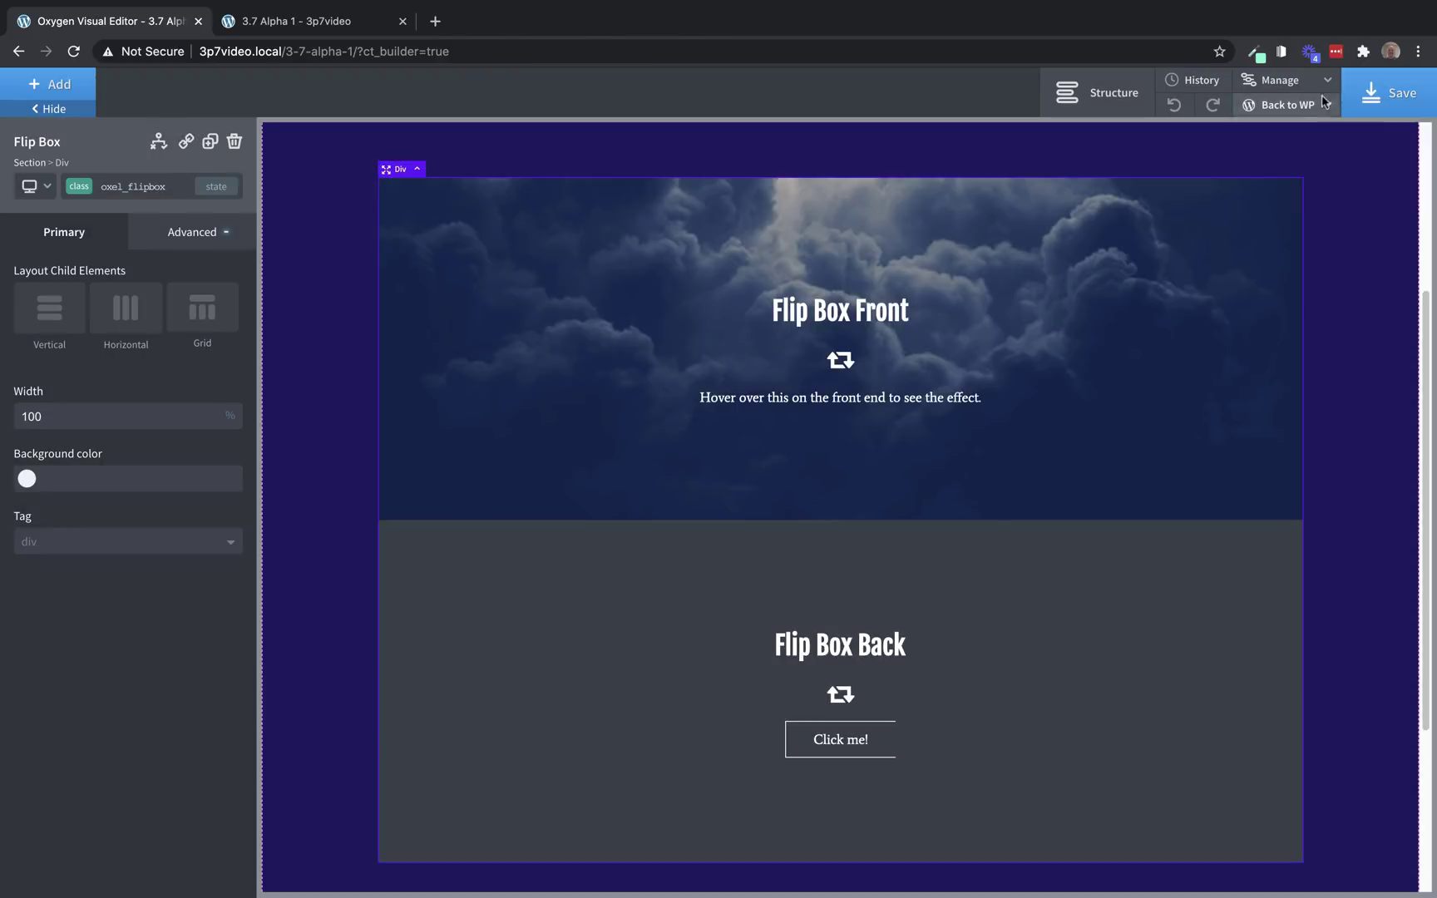
{"action": "left_click", "coordinate": [299, 21]}
{"action": "left_click", "coordinate": [73, 52]}
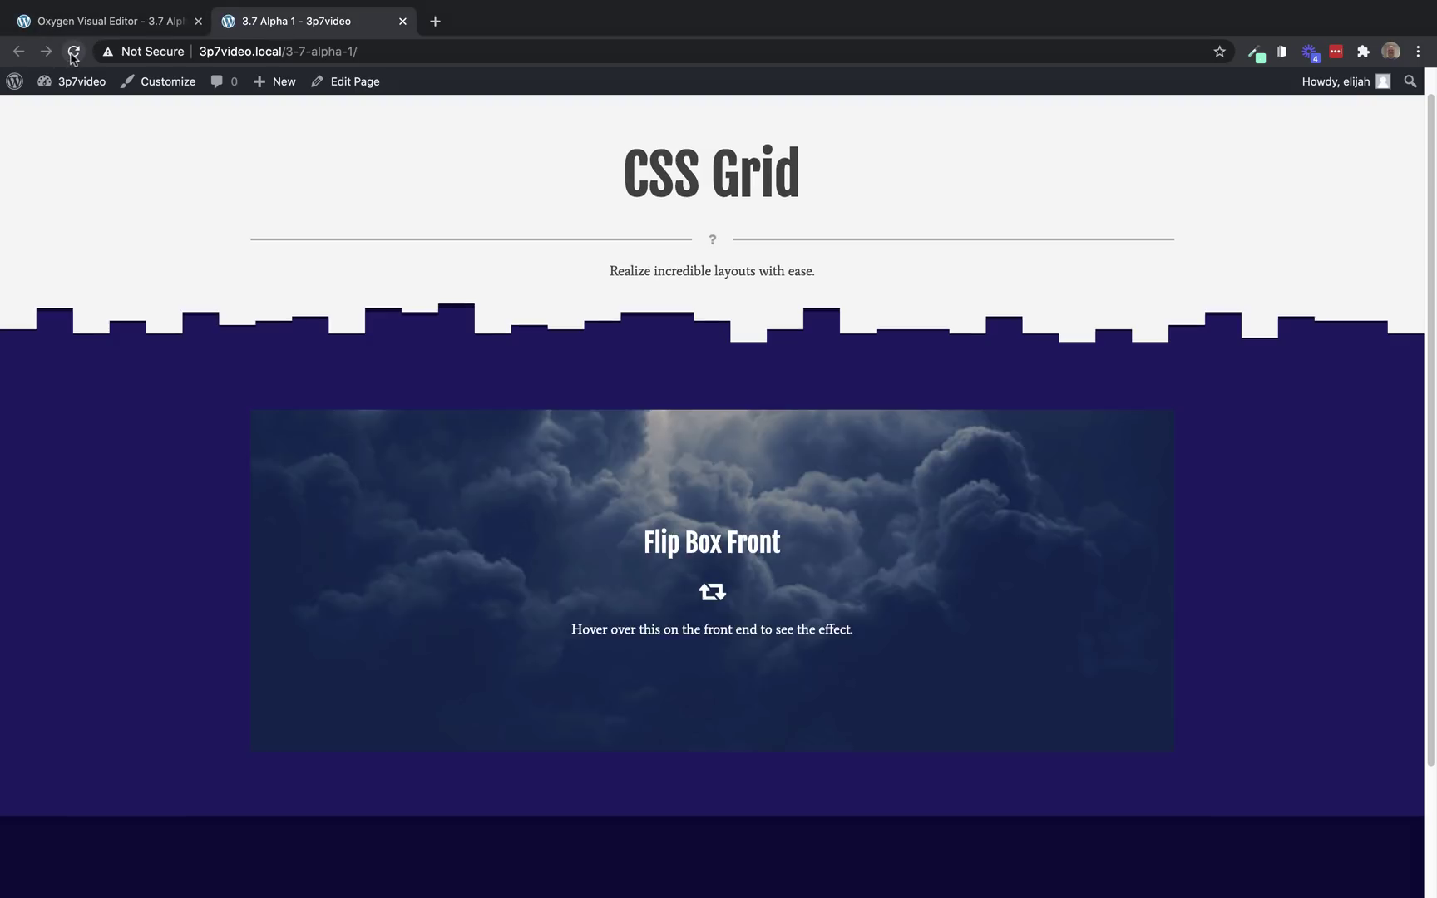
{"action": "mouse_move", "coordinate": [719, 585]}
{"action": "left_click", "coordinate": [146, 23]}
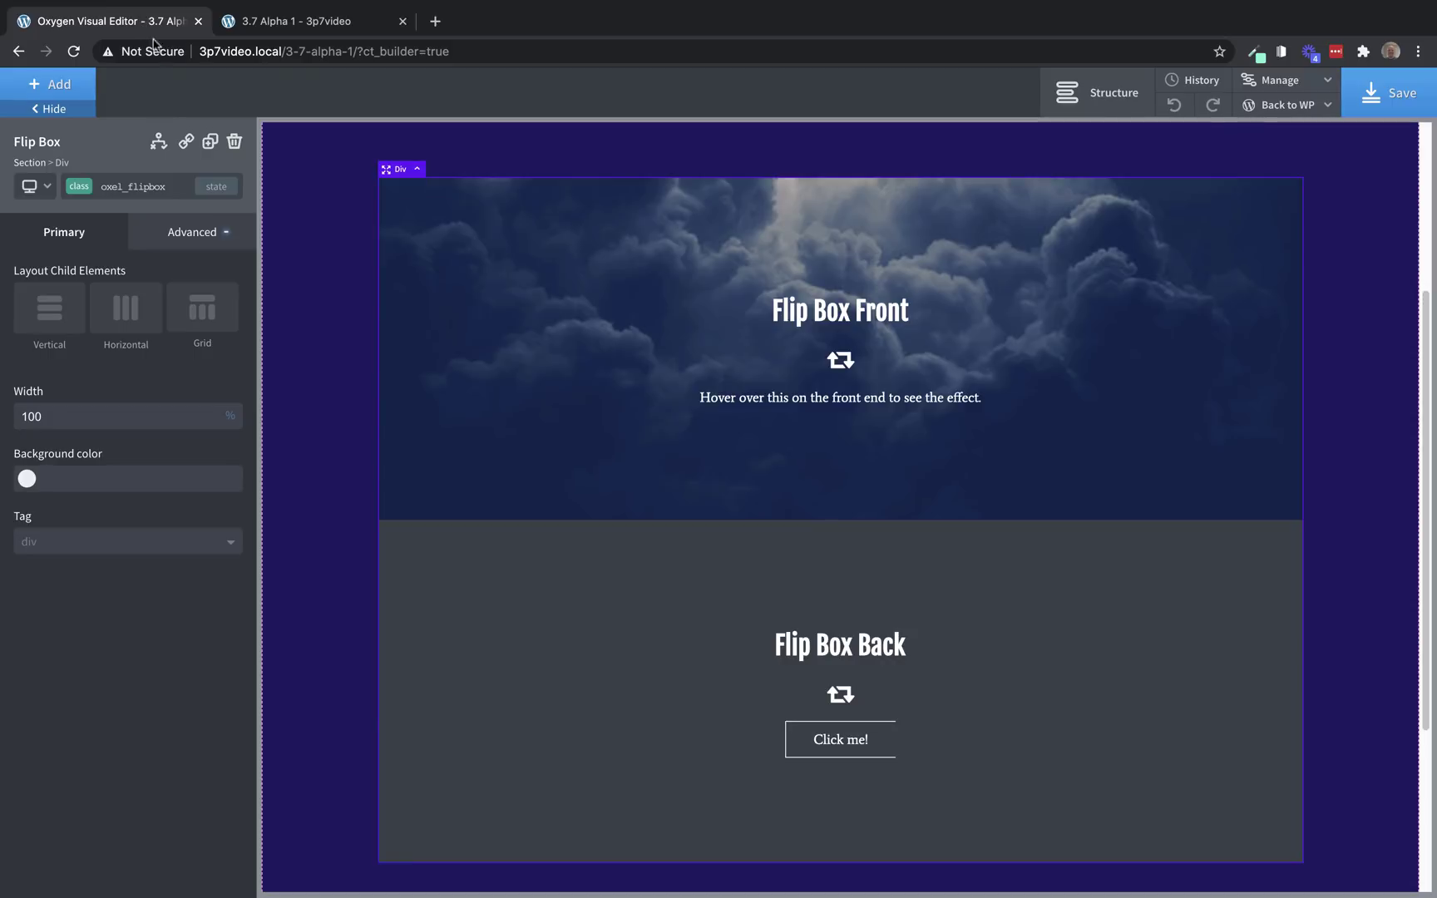
{"action": "left_click", "coordinate": [235, 142]}
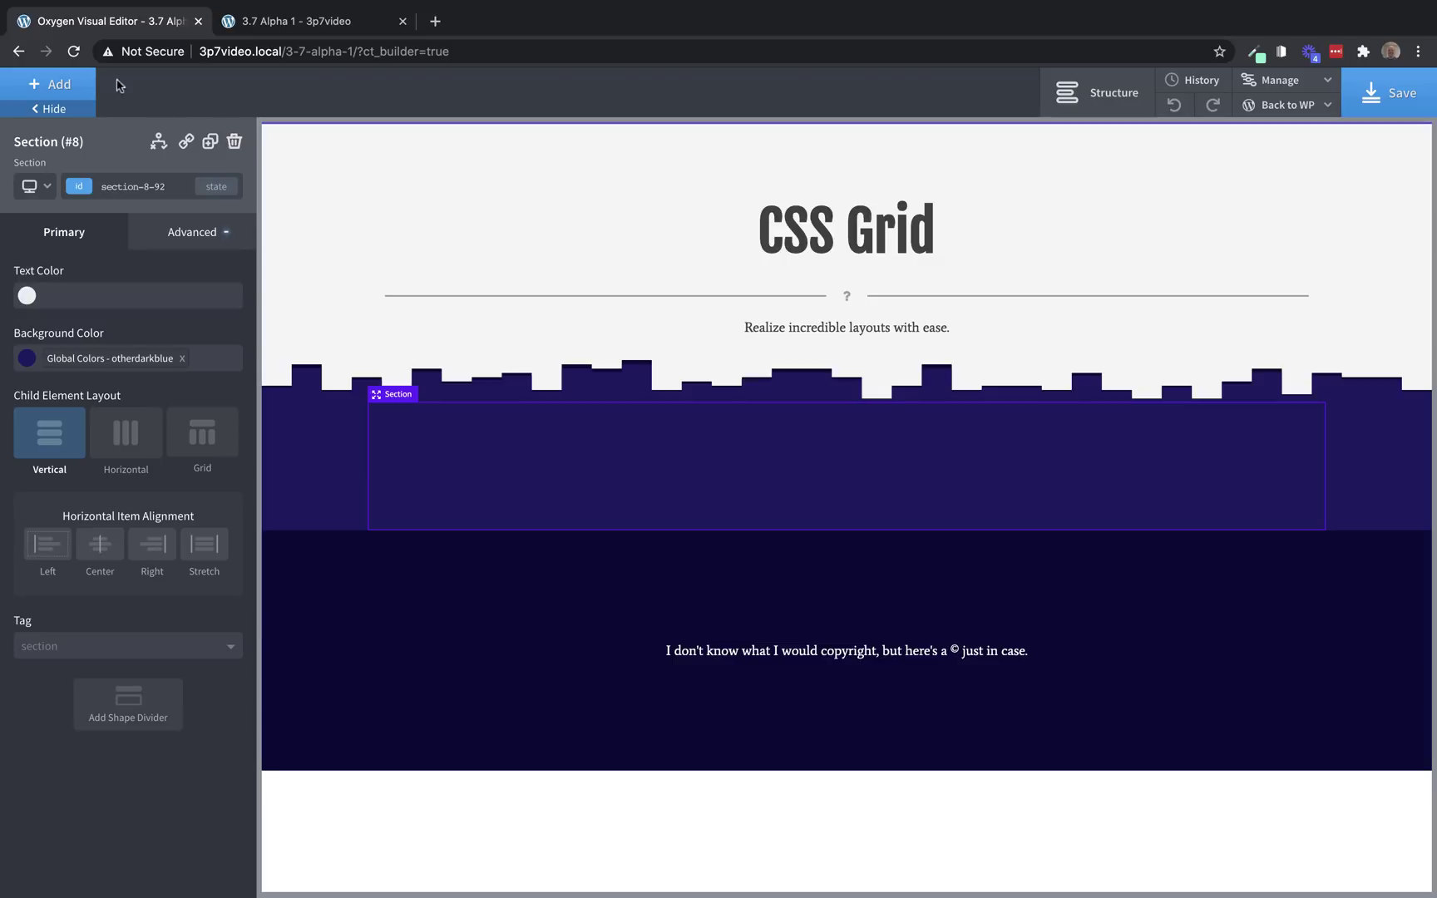
Add an H2 heading reading 'Heading 1' to the empty section
{"action": "left_click", "coordinate": [73, 84]}
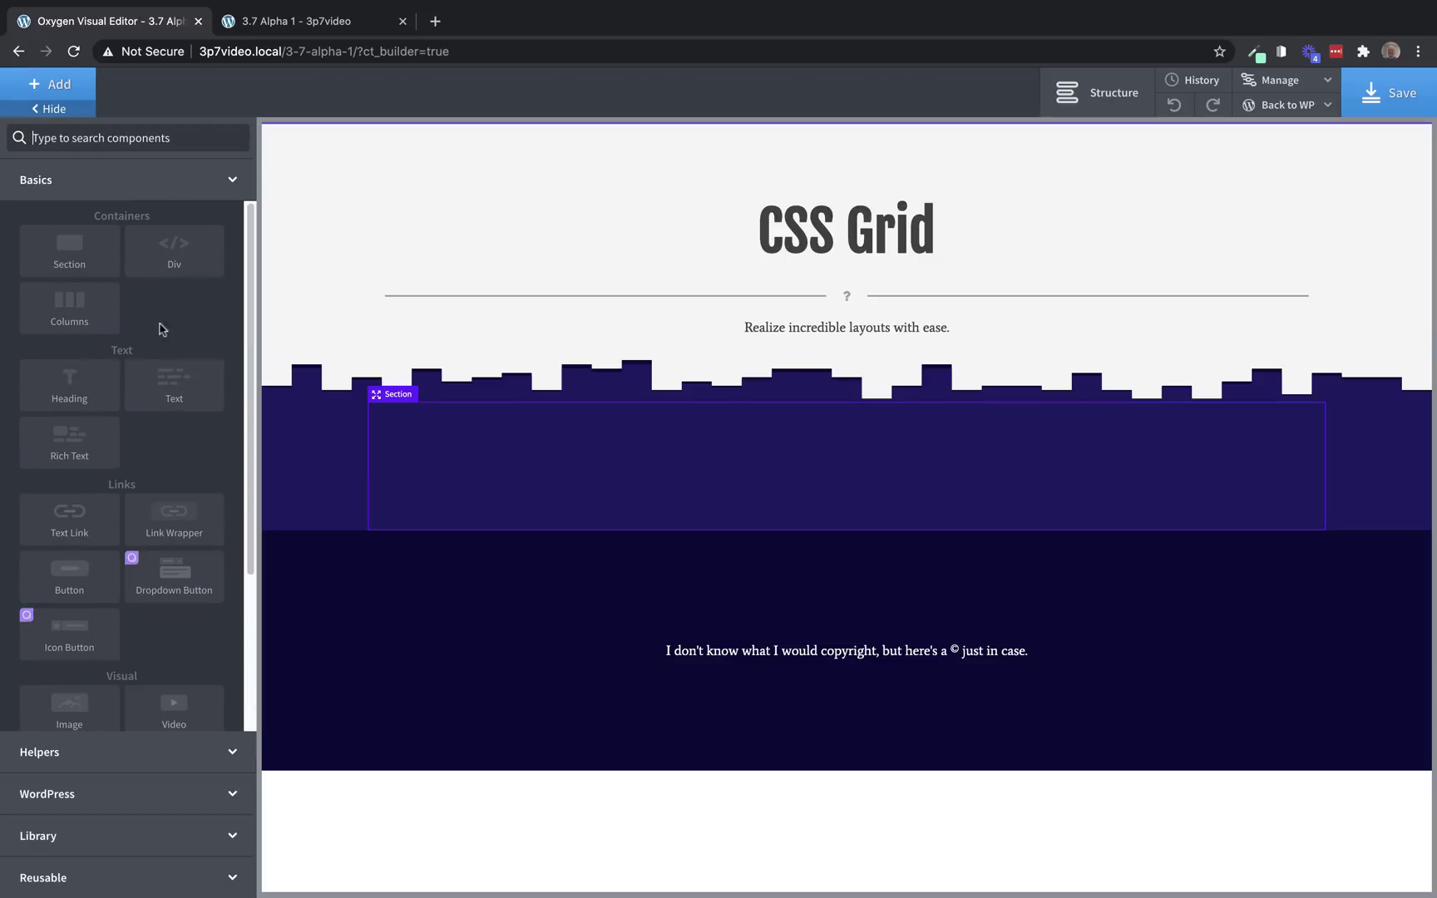
{"action": "left_click", "coordinate": [74, 383]}
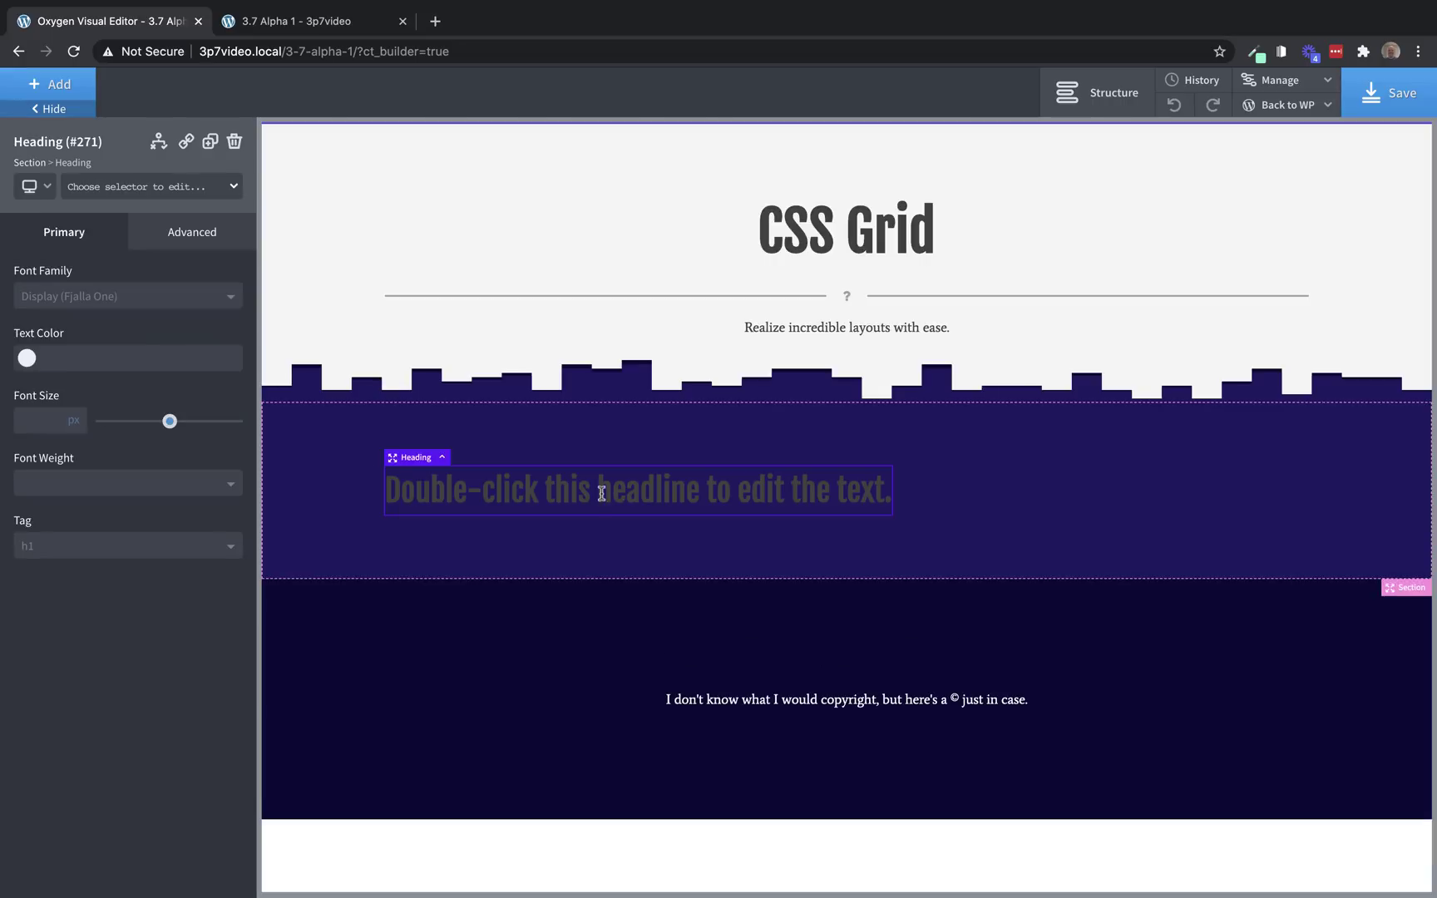
{"action": "double_click", "coordinate": [601, 493]}
{"action": "type", "text": "Heading 2"}
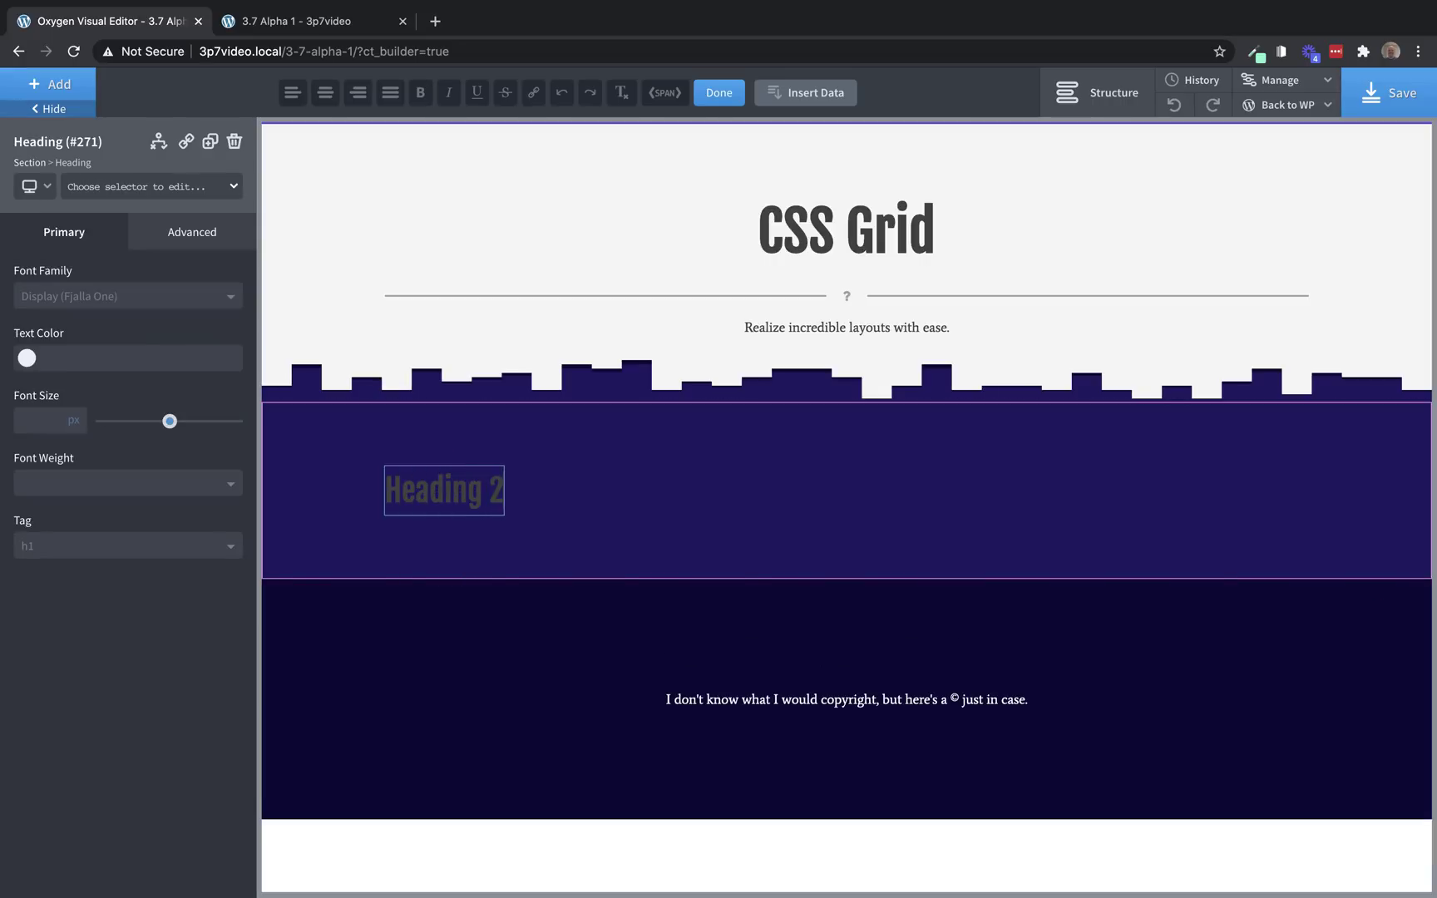
{"action": "key", "text": "BackSpace"}
{"action": "type", "text": "1"}
{"action": "left_click", "coordinate": [187, 549]}
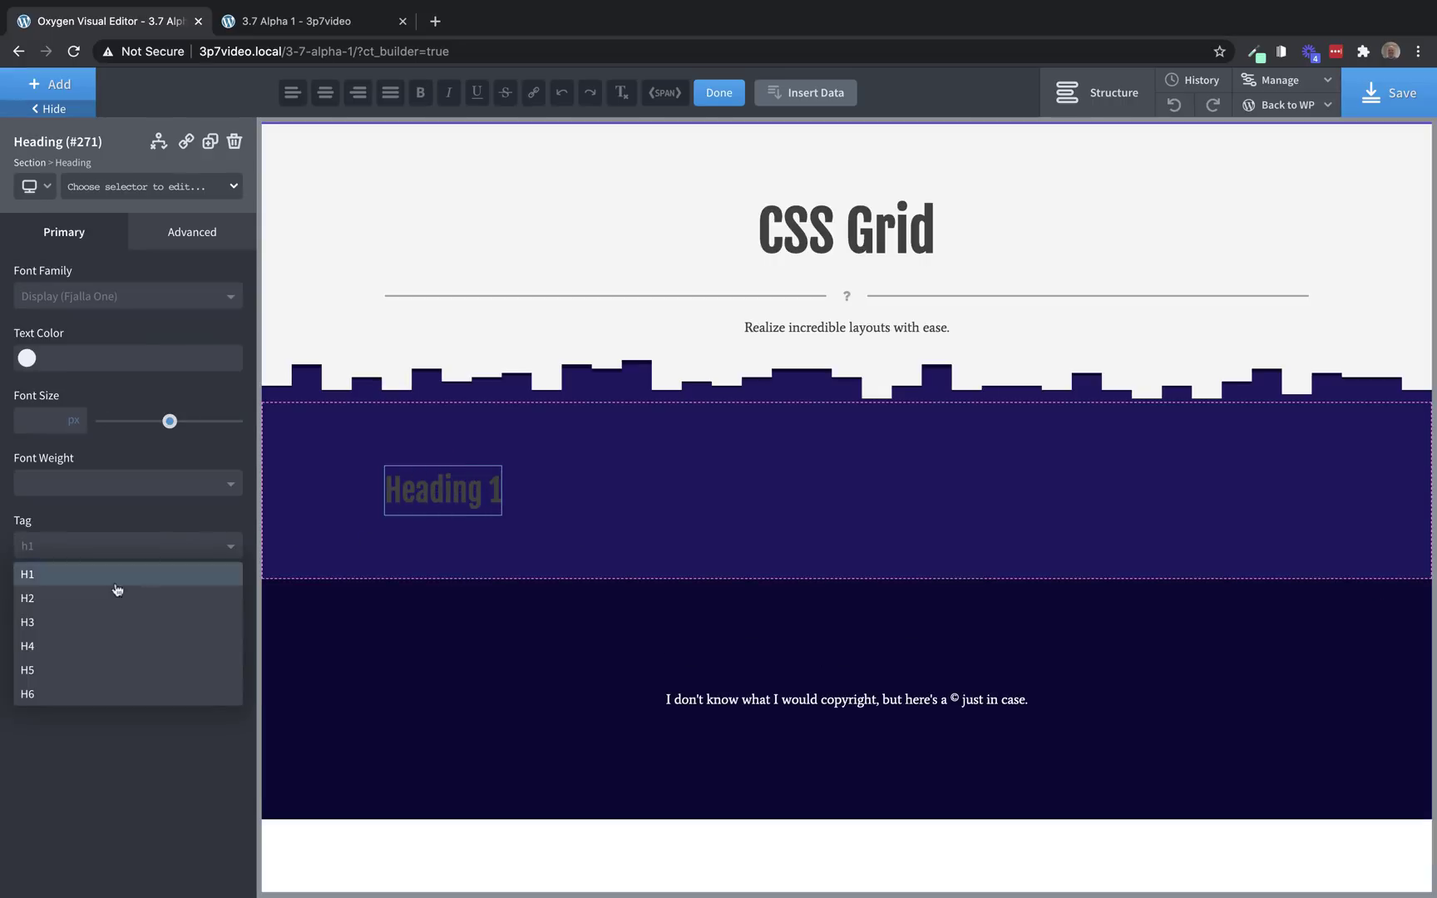
{"action": "left_click", "coordinate": [104, 598]}
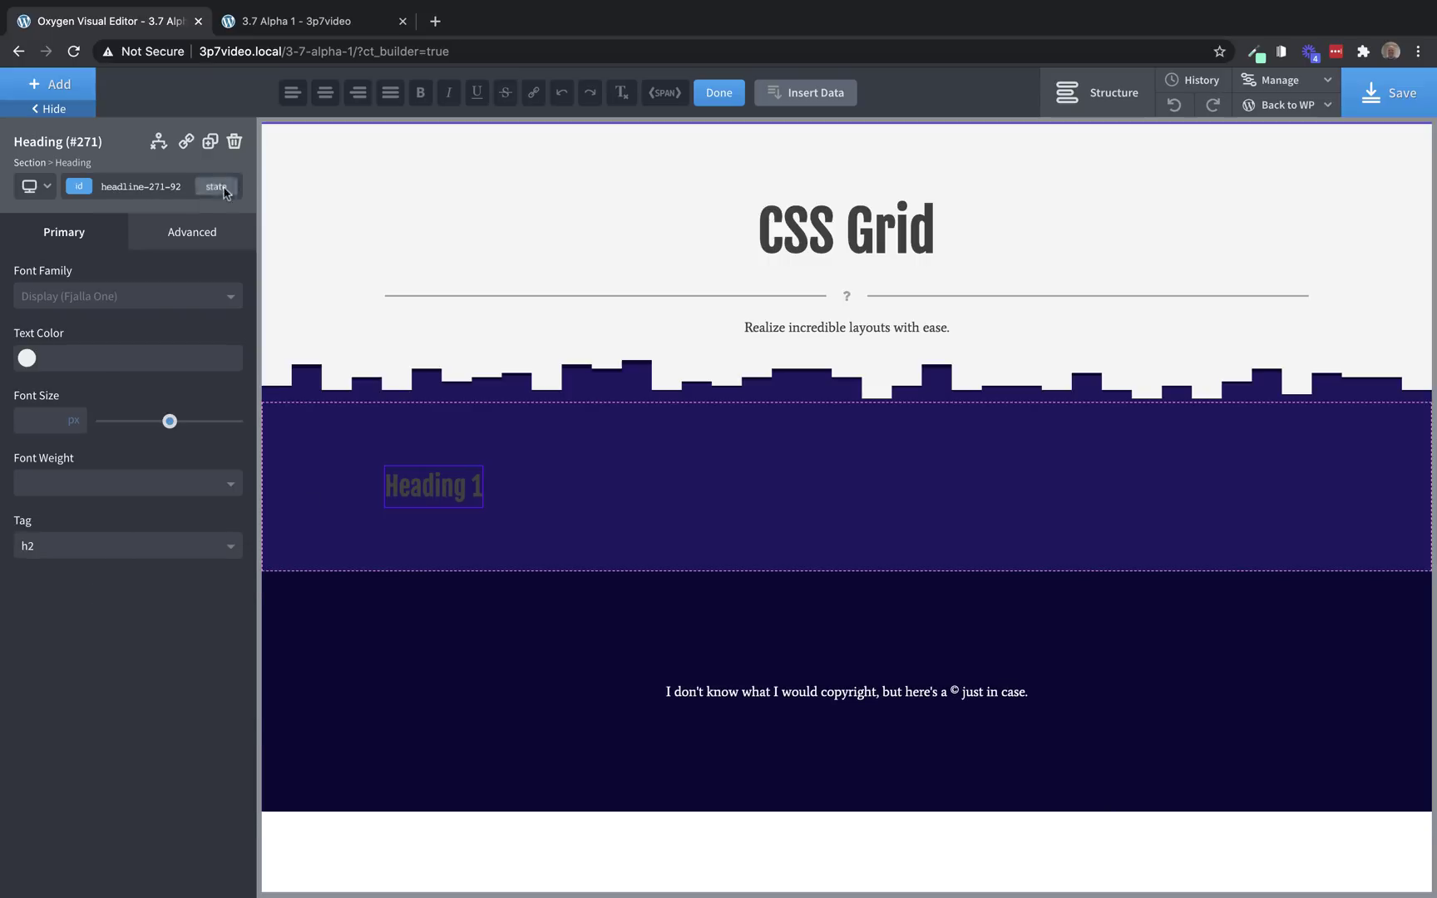
Duplicate the heading three times, making the second copy an H3 titled 'Subheading 2'
{"action": "left_click", "coordinate": [210, 142]}
{"action": "left_click", "coordinate": [210, 142]}
{"action": "left_click", "coordinate": [210, 142]}
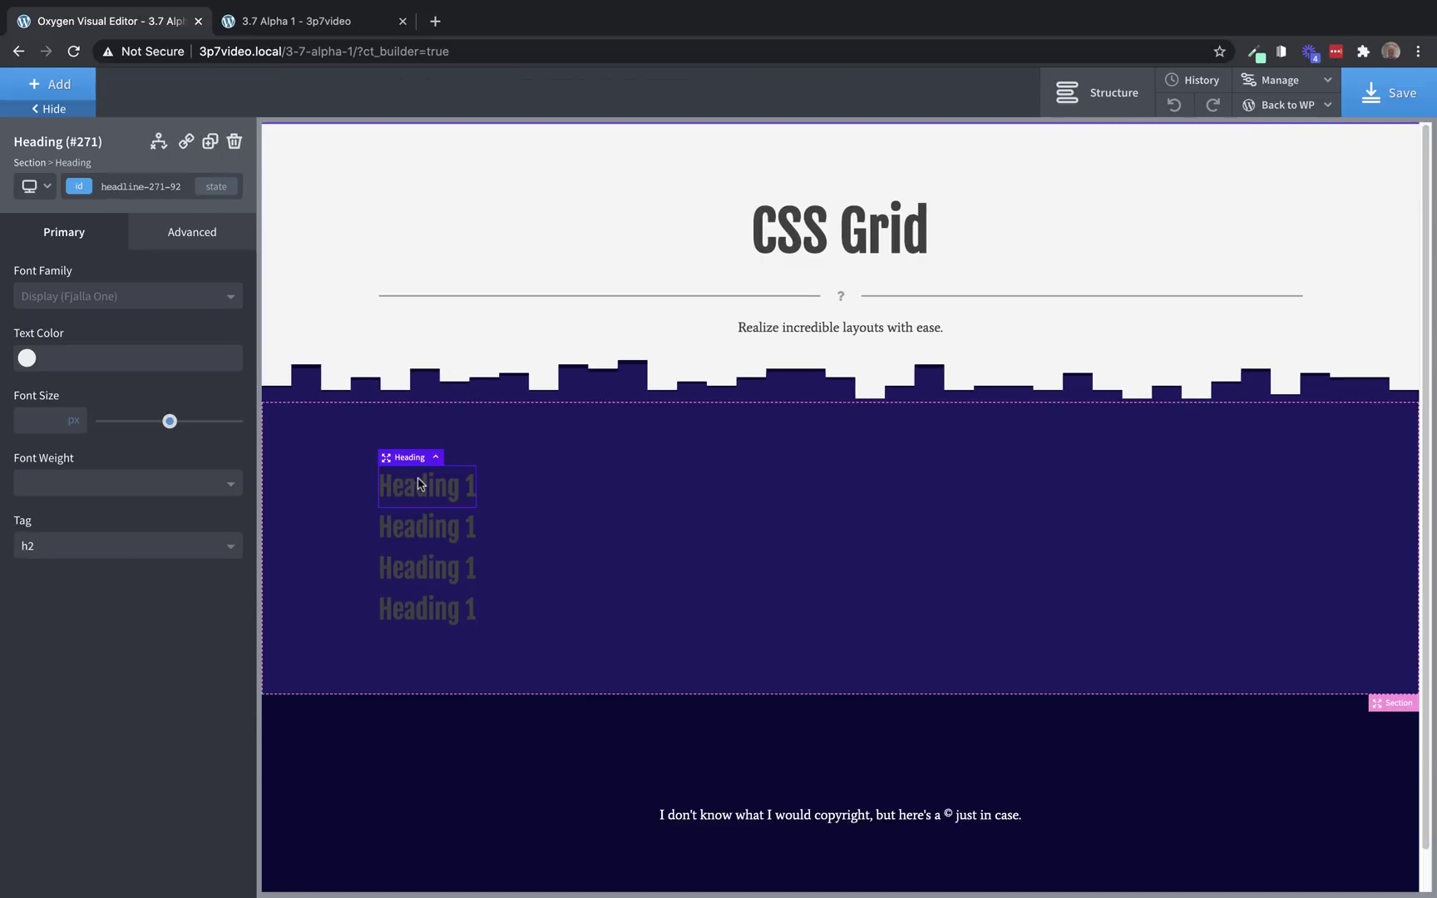
{"action": "left_click", "coordinate": [209, 141]}
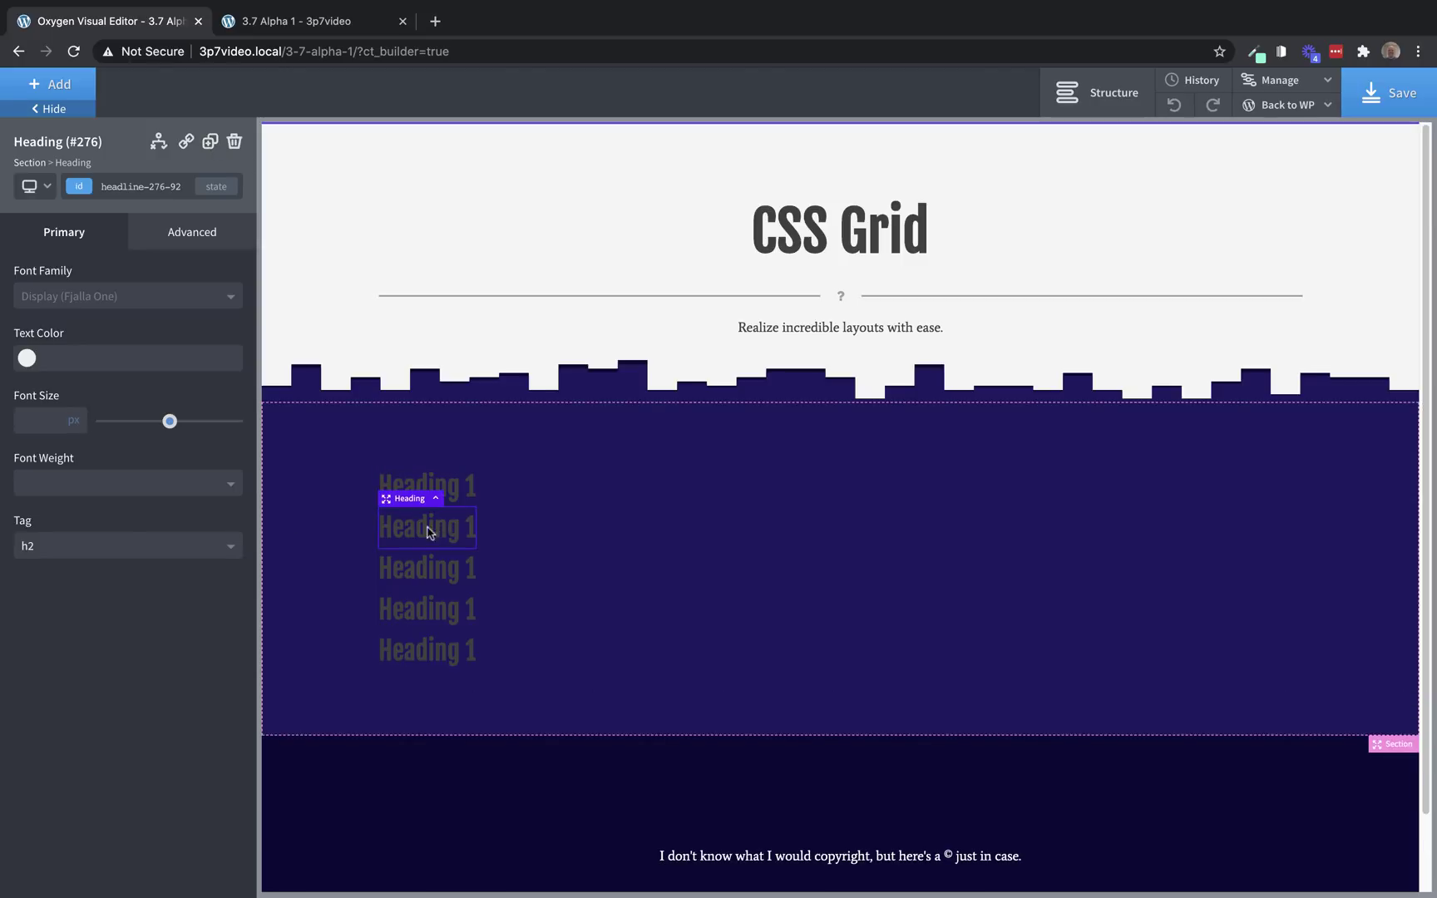
{"action": "left_click", "coordinate": [104, 557]}
{"action": "left_click", "coordinate": [42, 622]}
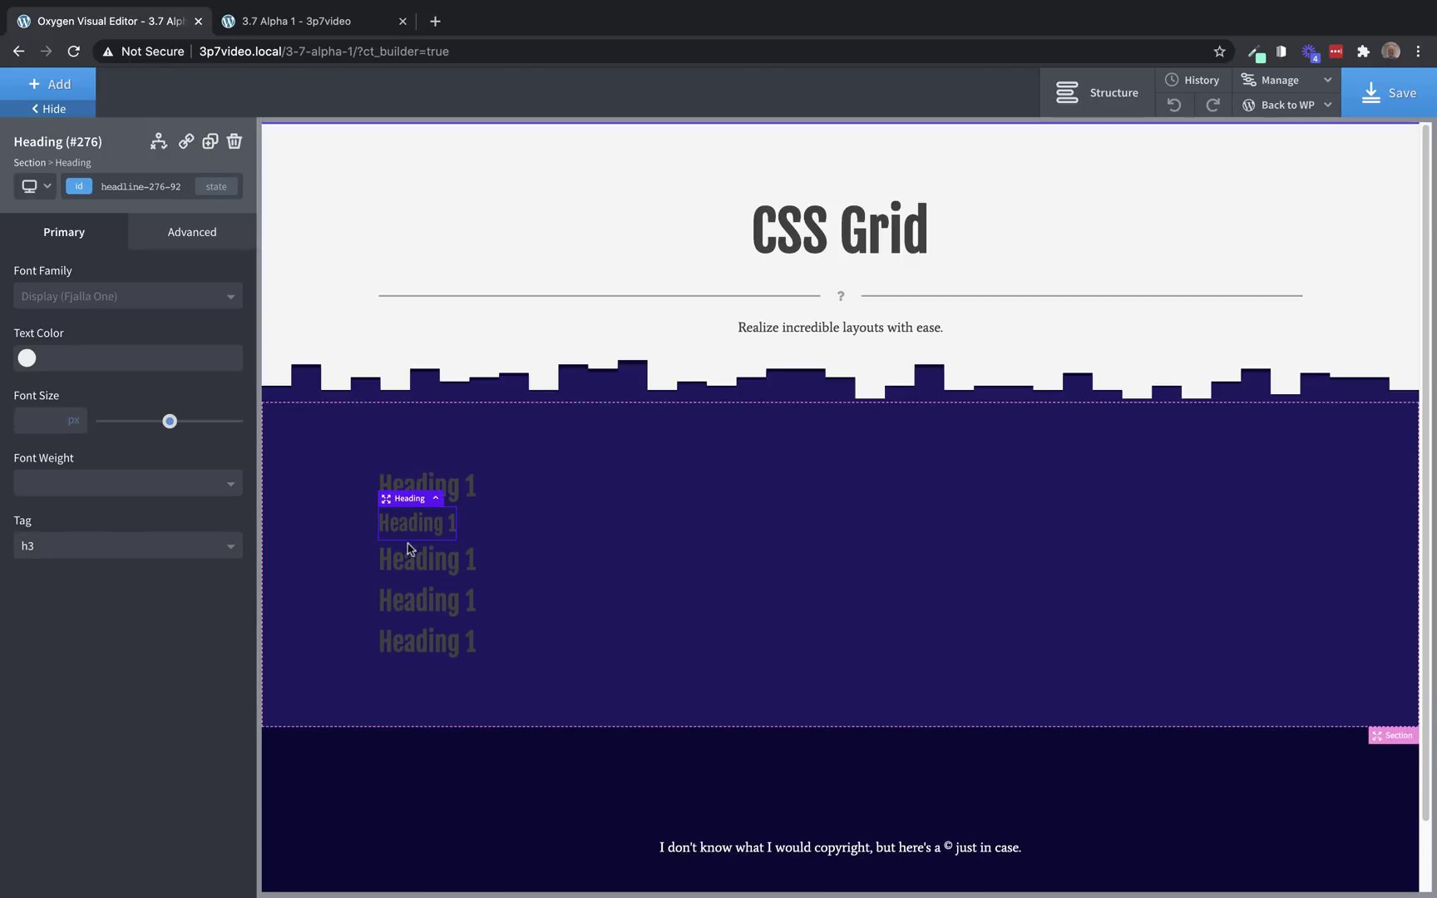
{"action": "double_click", "coordinate": [407, 528]}
{"action": "type", "text": "Subheading 2"}
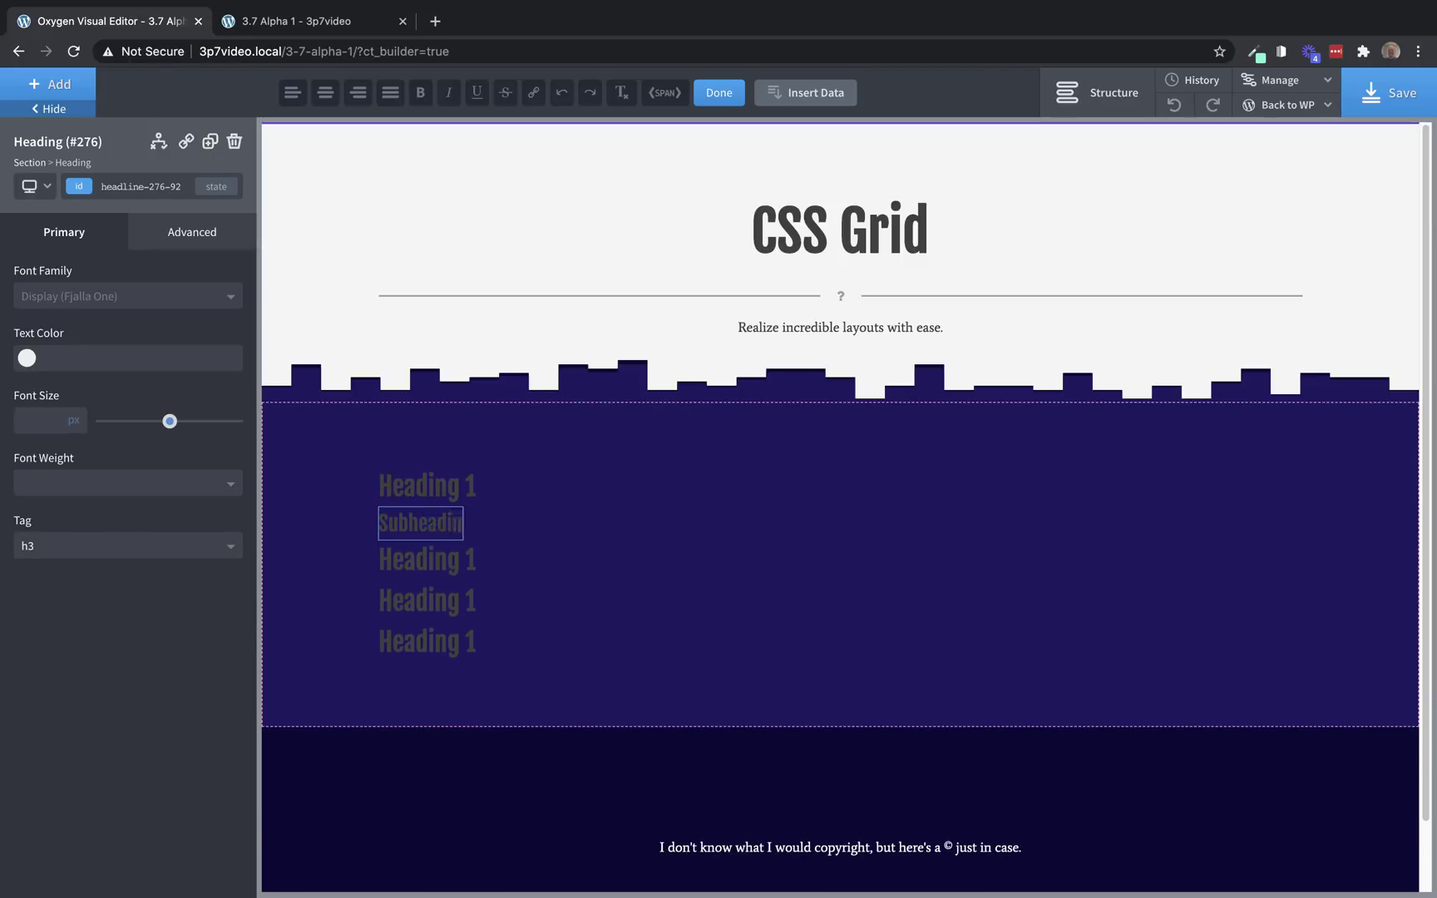
Duplicate the third heading and make the fourth an H3 titled 'Subheading 2'
{"action": "left_click", "coordinate": [453, 559]}
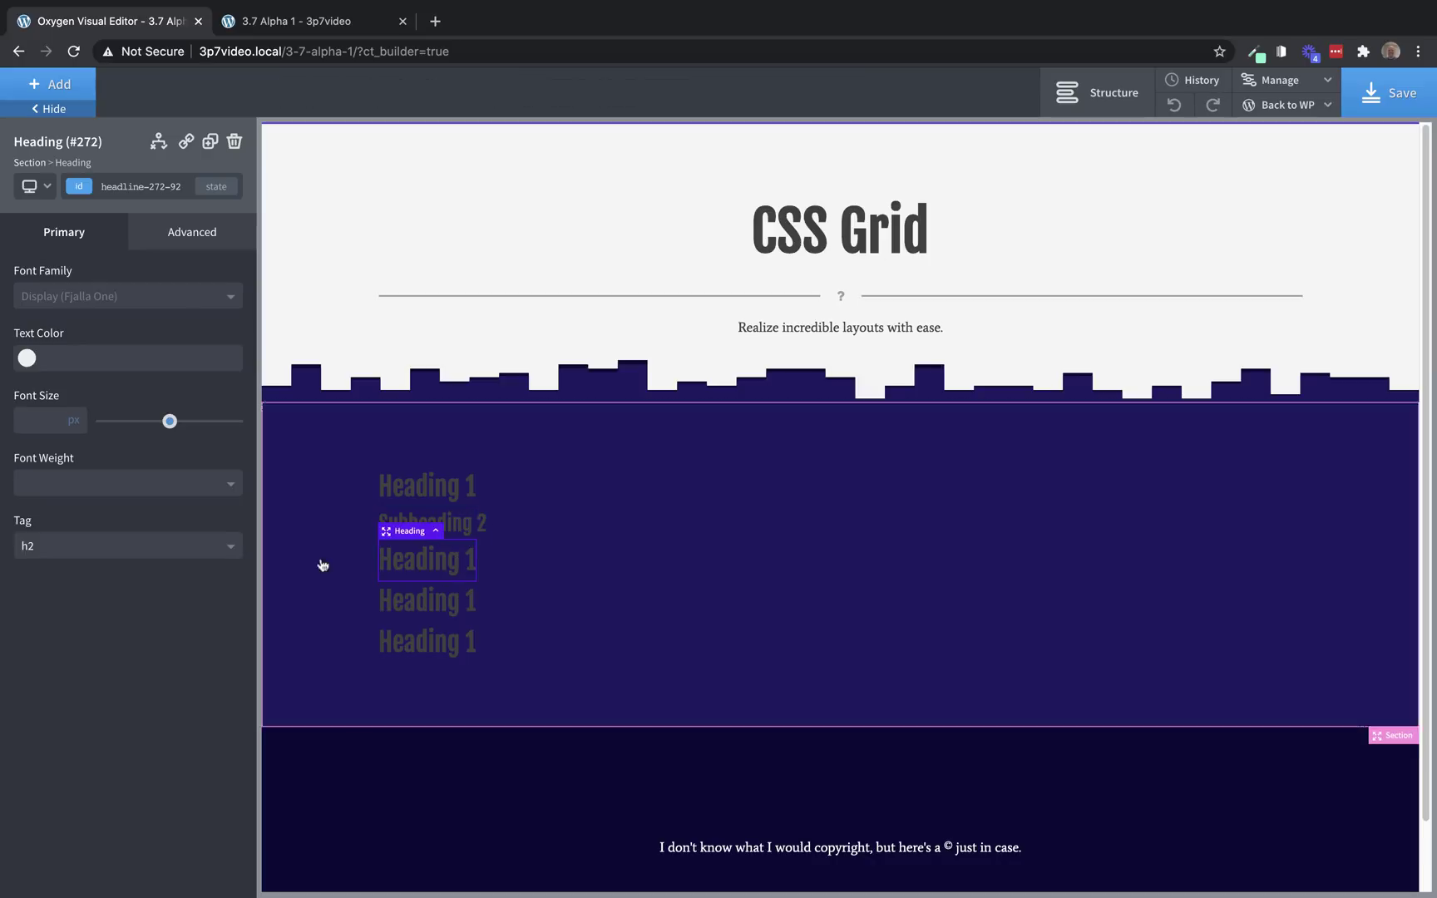
{"action": "left_click", "coordinate": [209, 141]}
{"action": "double_click", "coordinate": [411, 601]}
{"action": "type", "text": "Su"}
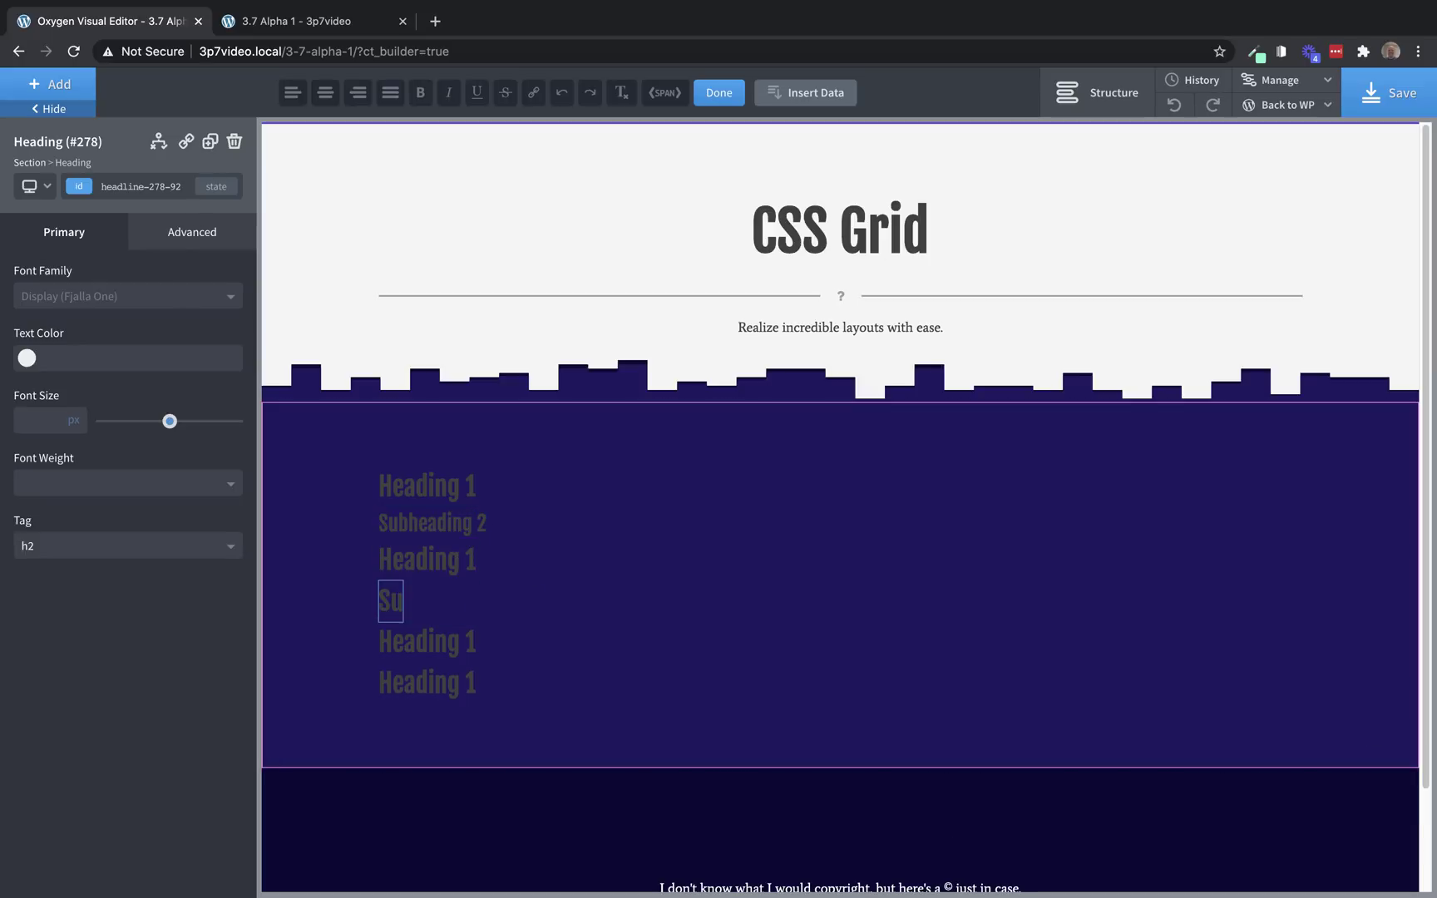
{"action": "type", "text": "bheading 2"}
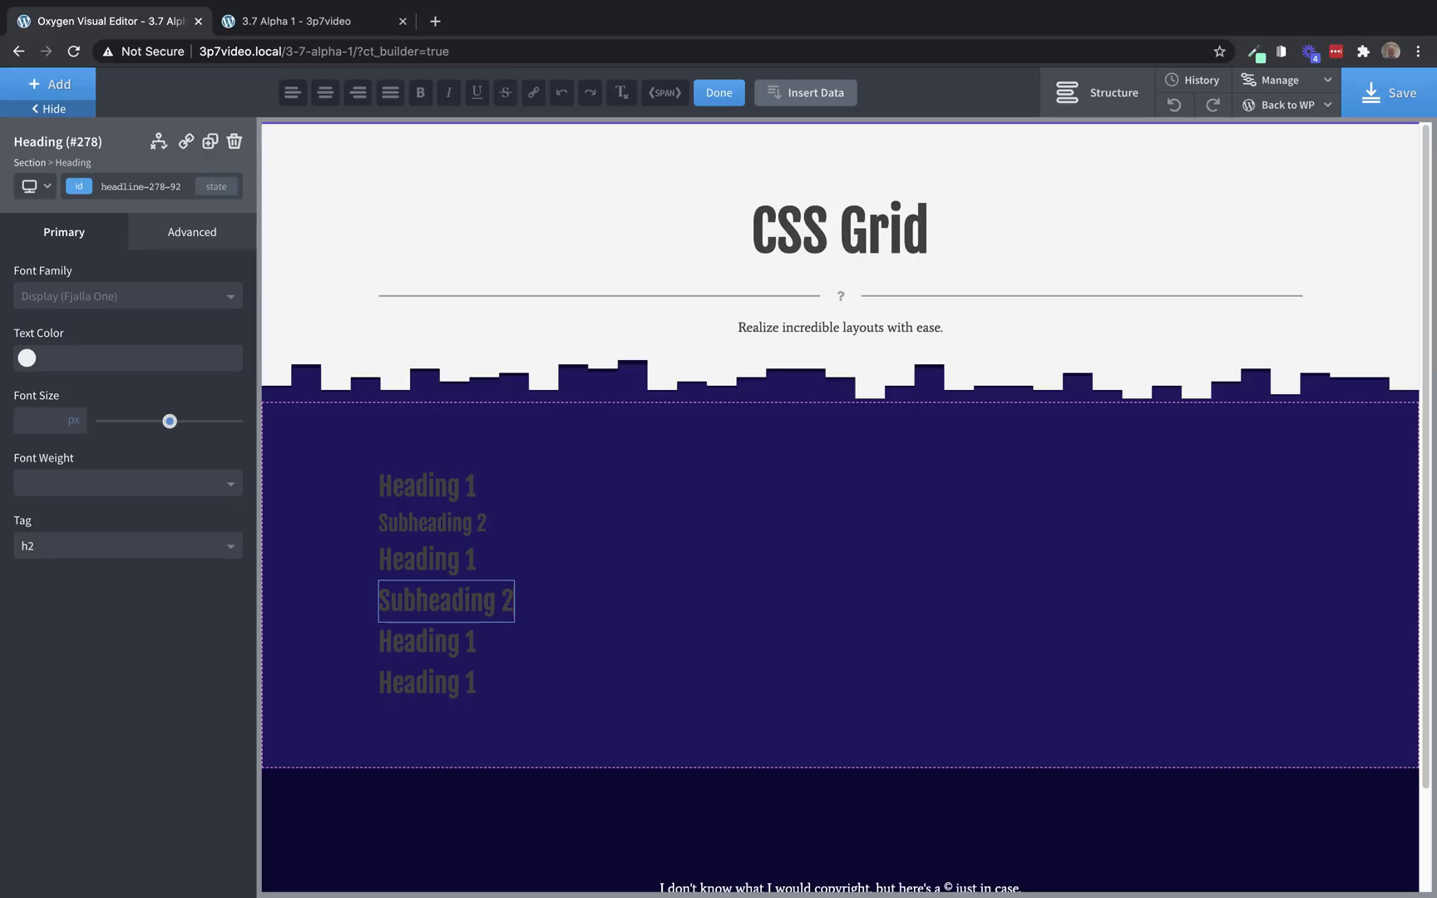
{"action": "left_click", "coordinate": [204, 547]}
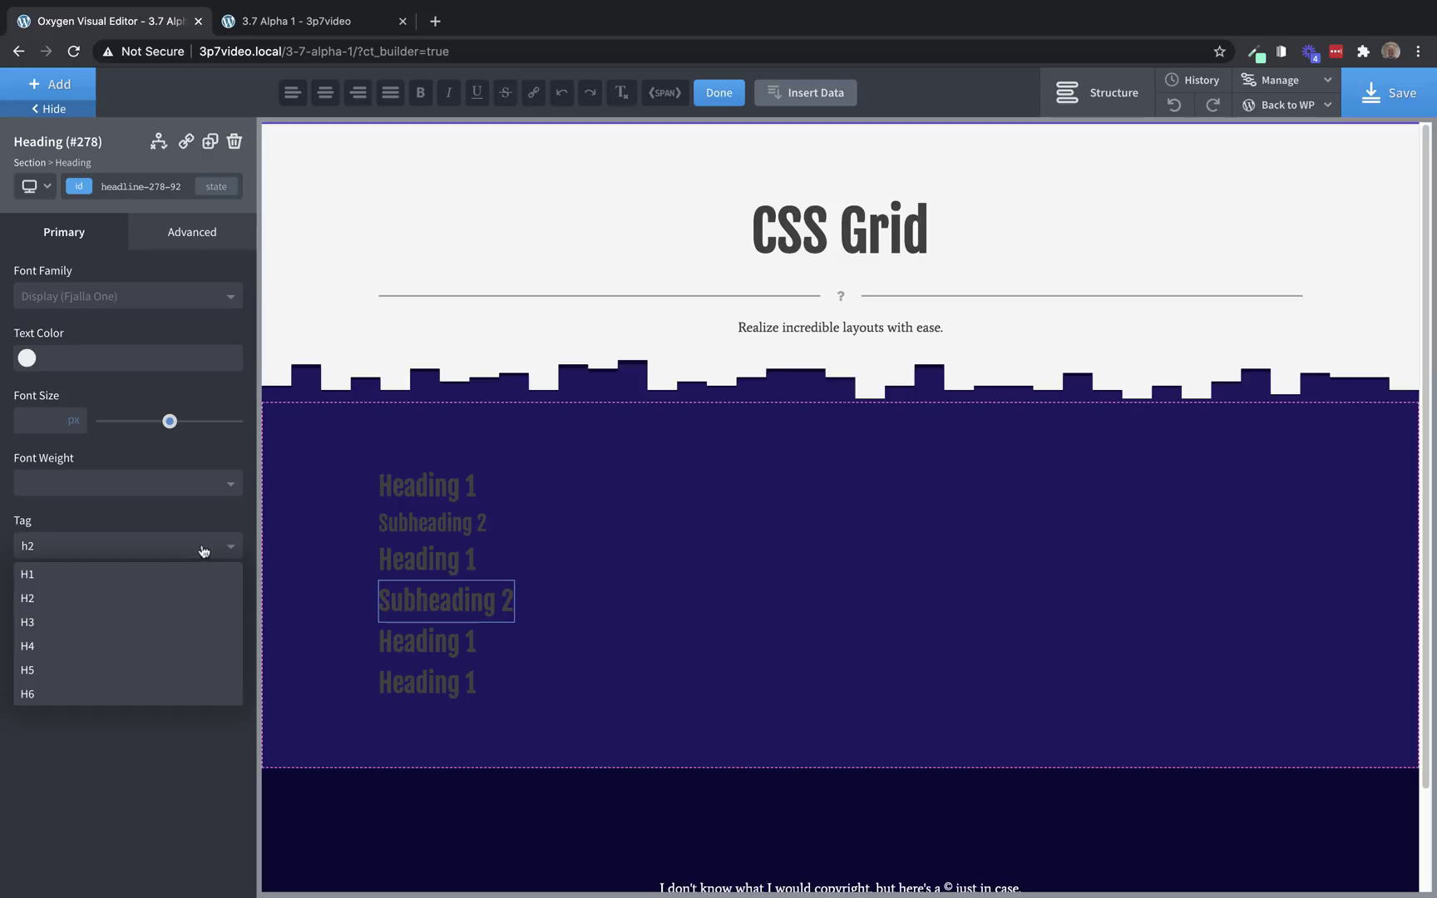
{"action": "left_click", "coordinate": [129, 621]}
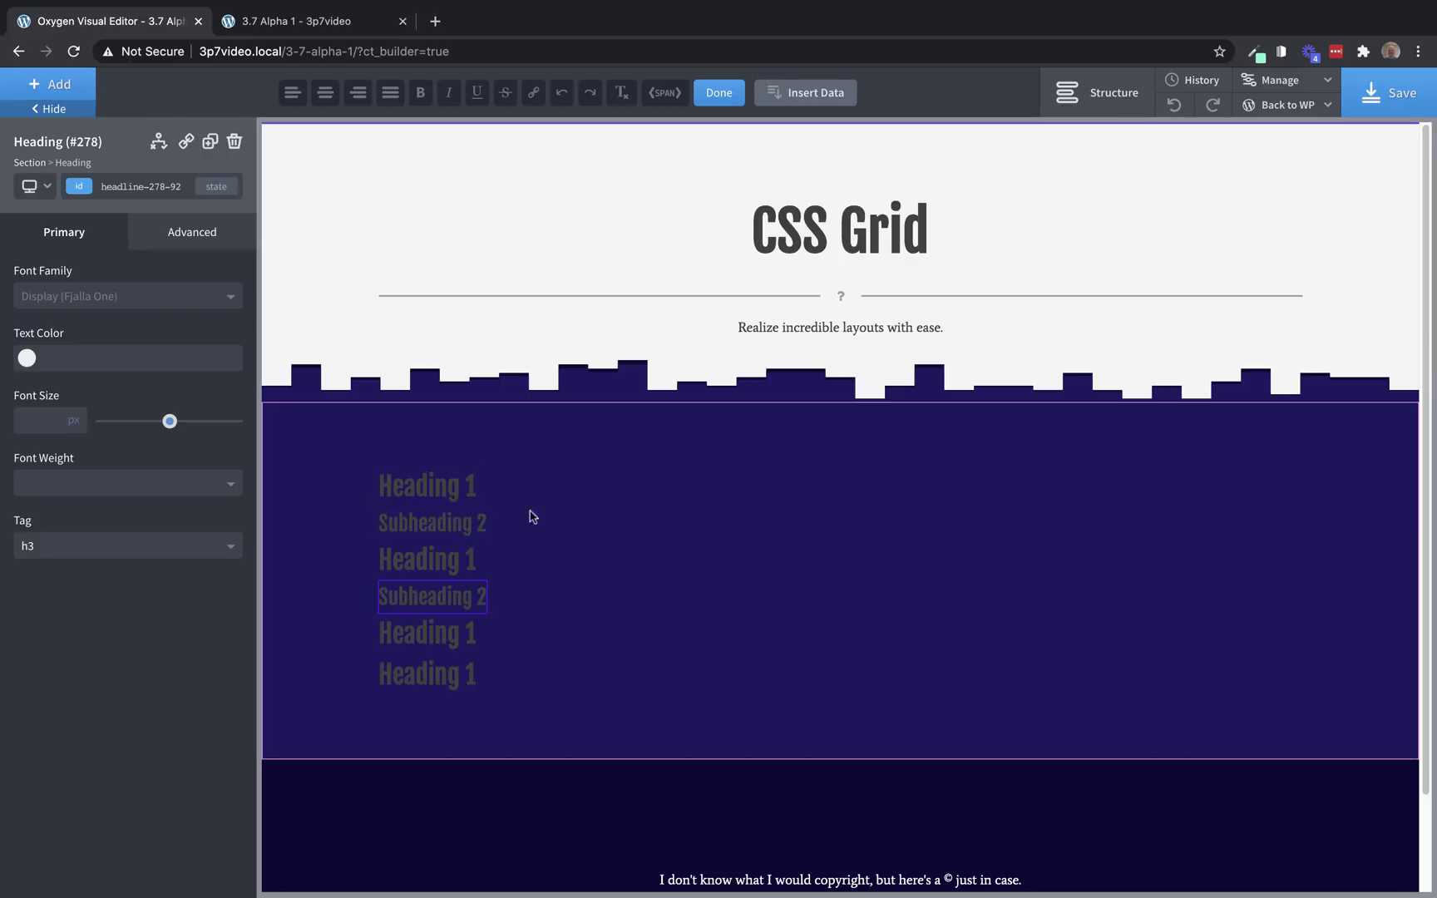
{"action": "left_click", "coordinate": [834, 553]}
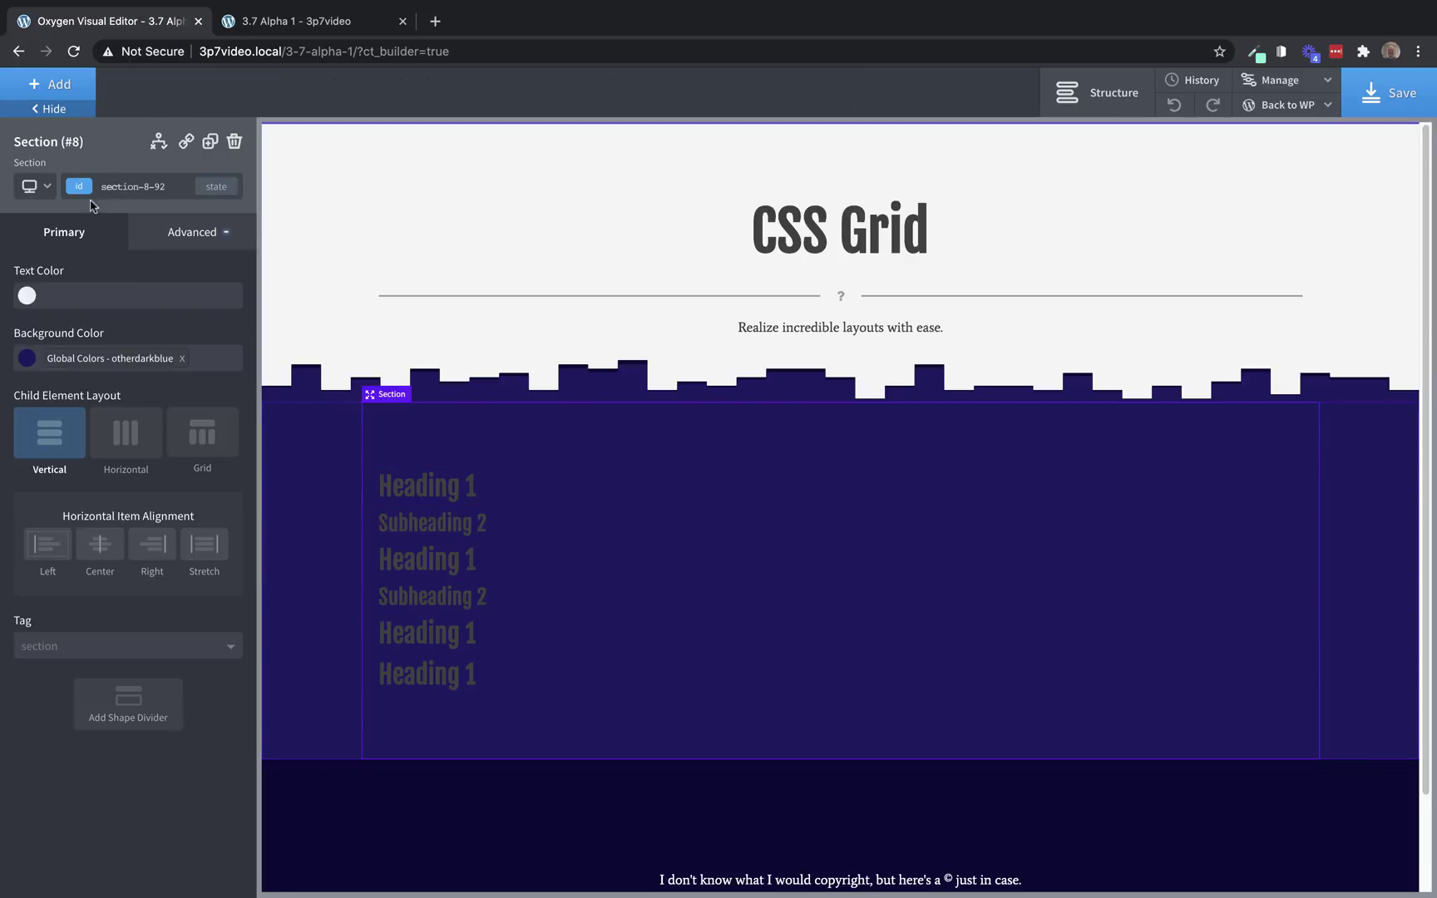
Add a Table Of Contents element and move it above the headings in the structure tree
{"action": "left_click", "coordinate": [48, 84]}
{"action": "type", "text": "table"}
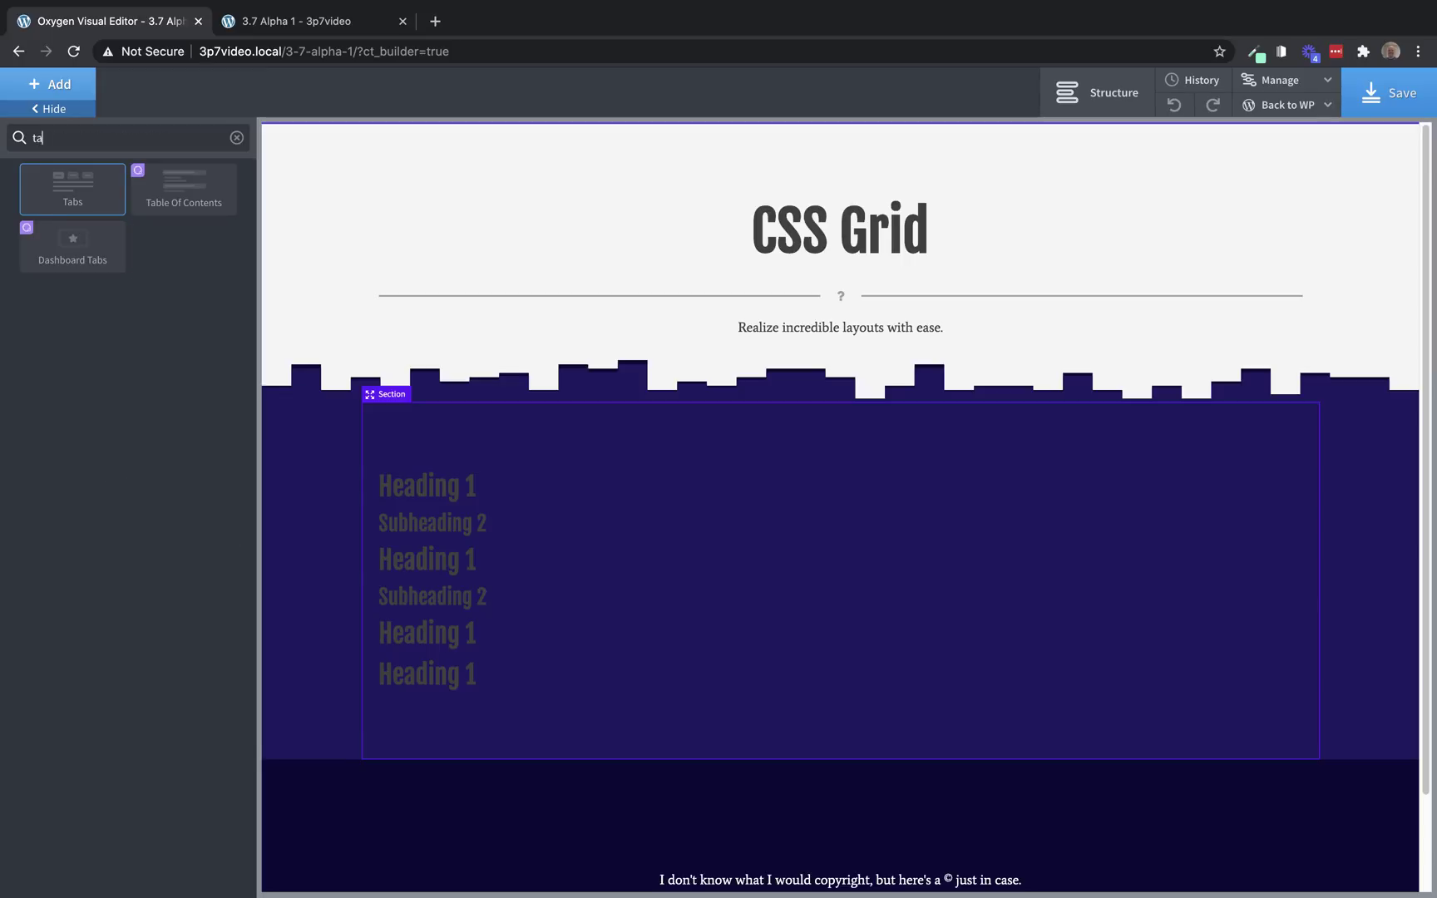
{"action": "left_click", "coordinate": [74, 190]}
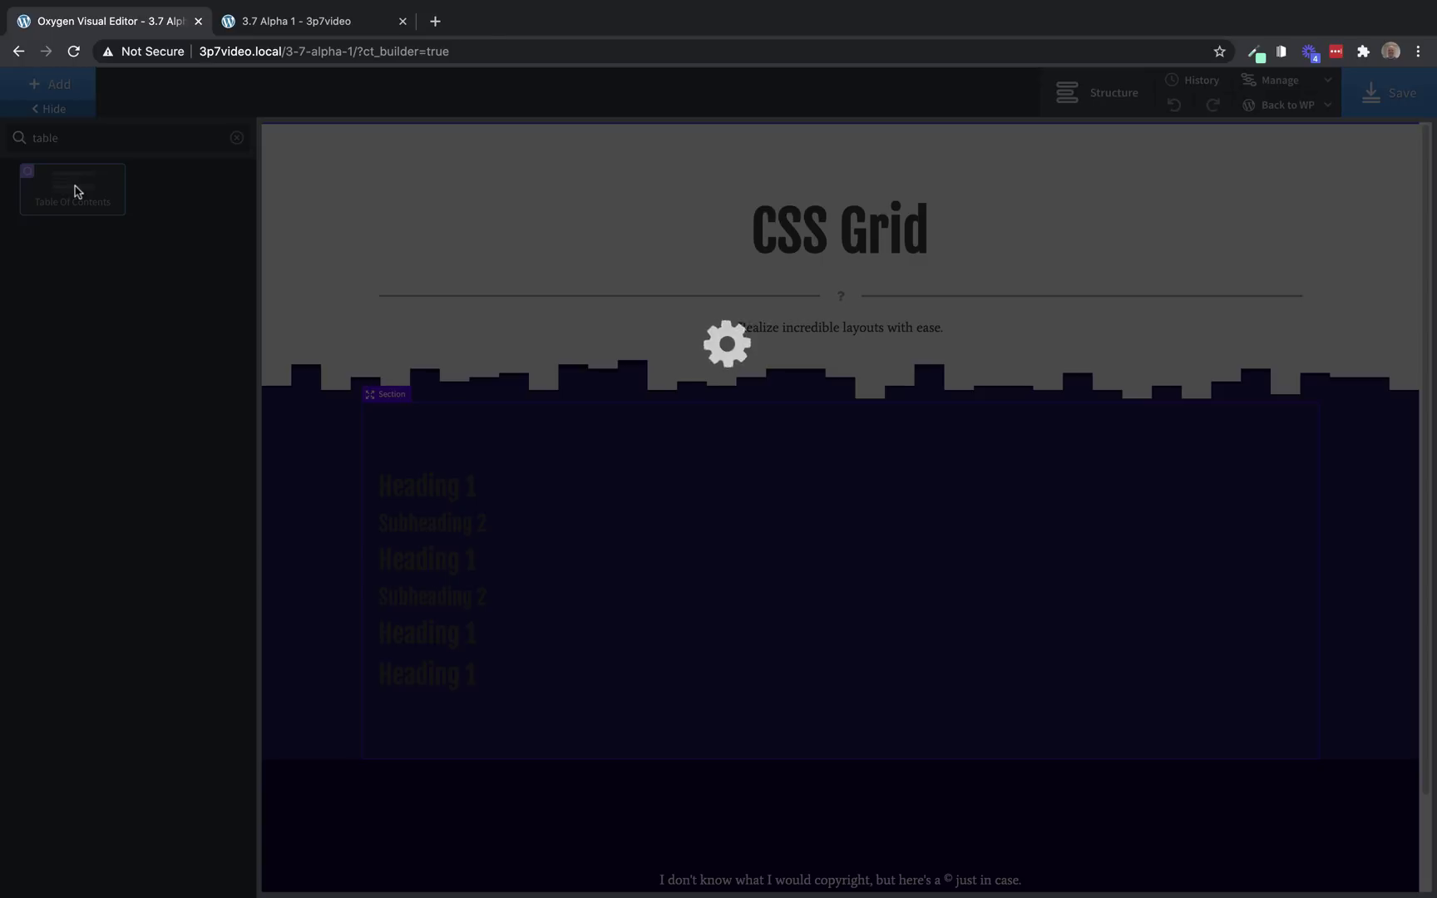
{"action": "left_click", "coordinate": [1080, 97]}
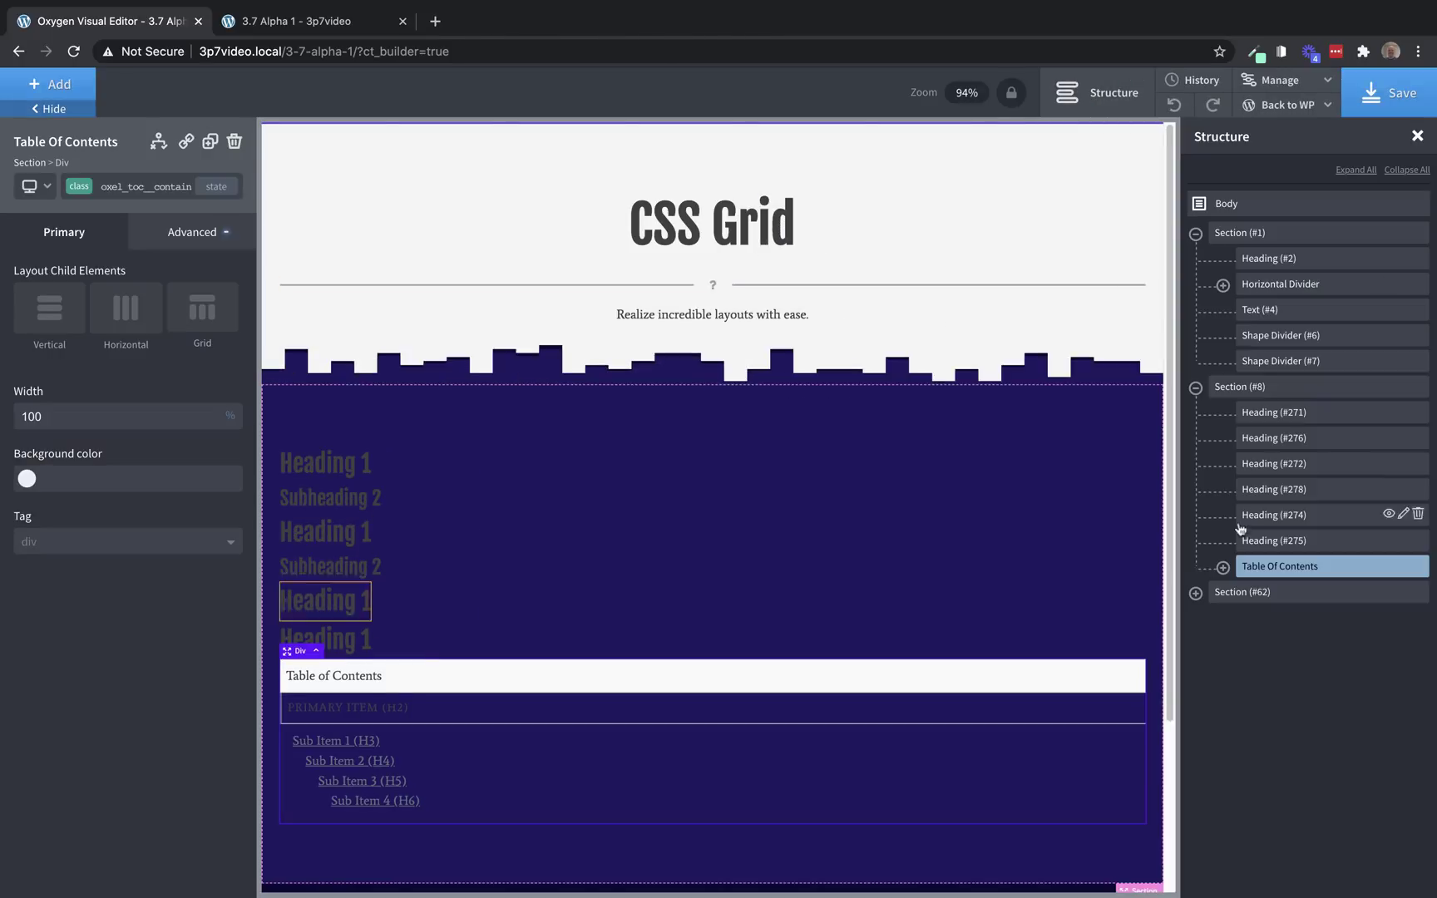
{"action": "left_click_drag", "start_coordinate": [1270, 569], "coordinate": [1285, 414]}
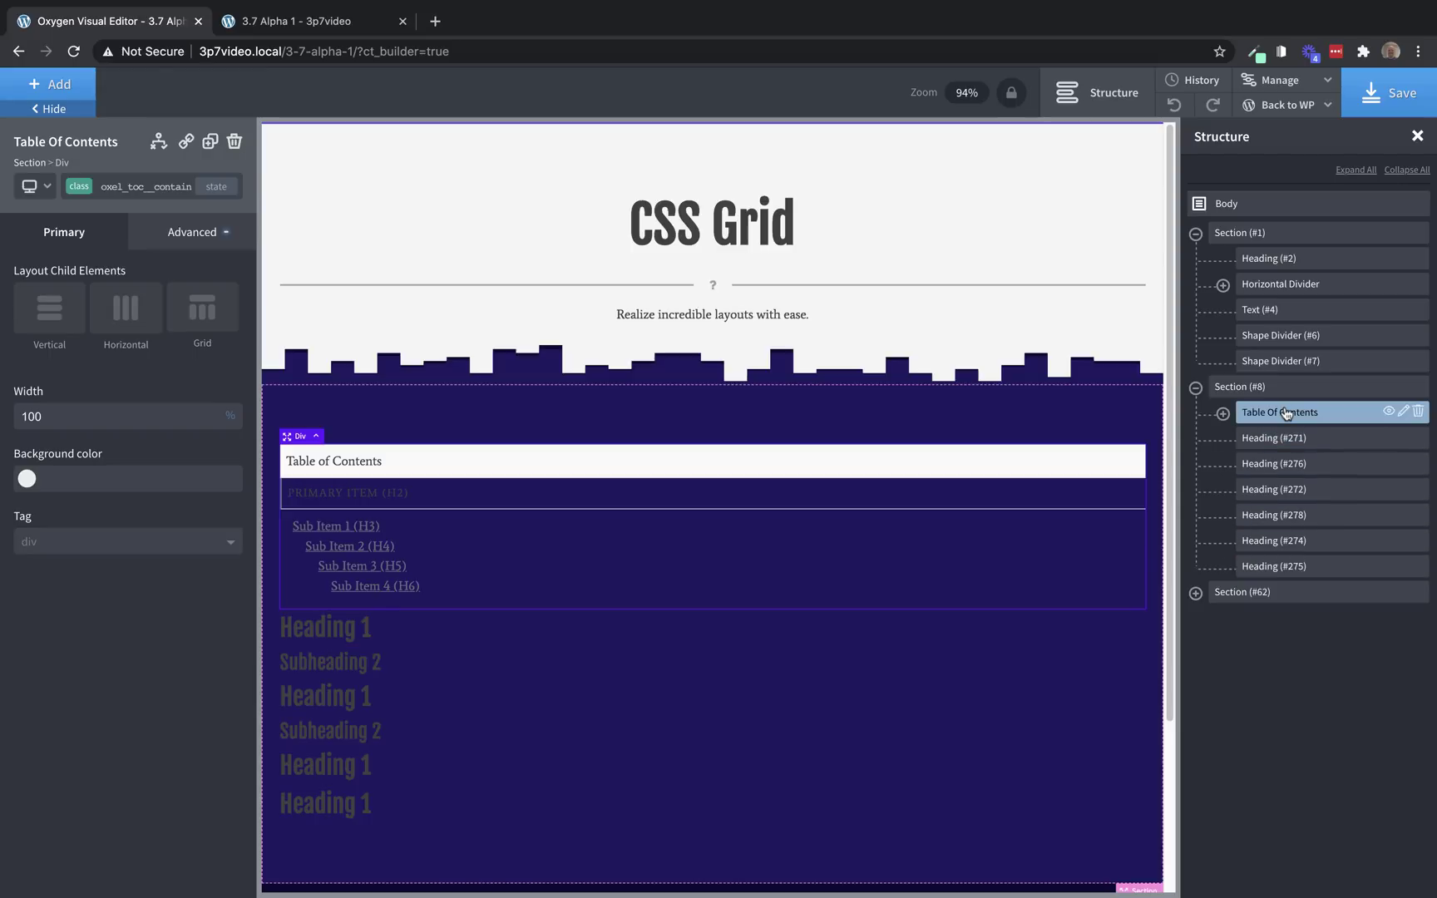
Give the Table of Contents a white #ffffff background
{"action": "left_click", "coordinate": [197, 237]}
{"action": "left_click", "coordinate": [135, 287]}
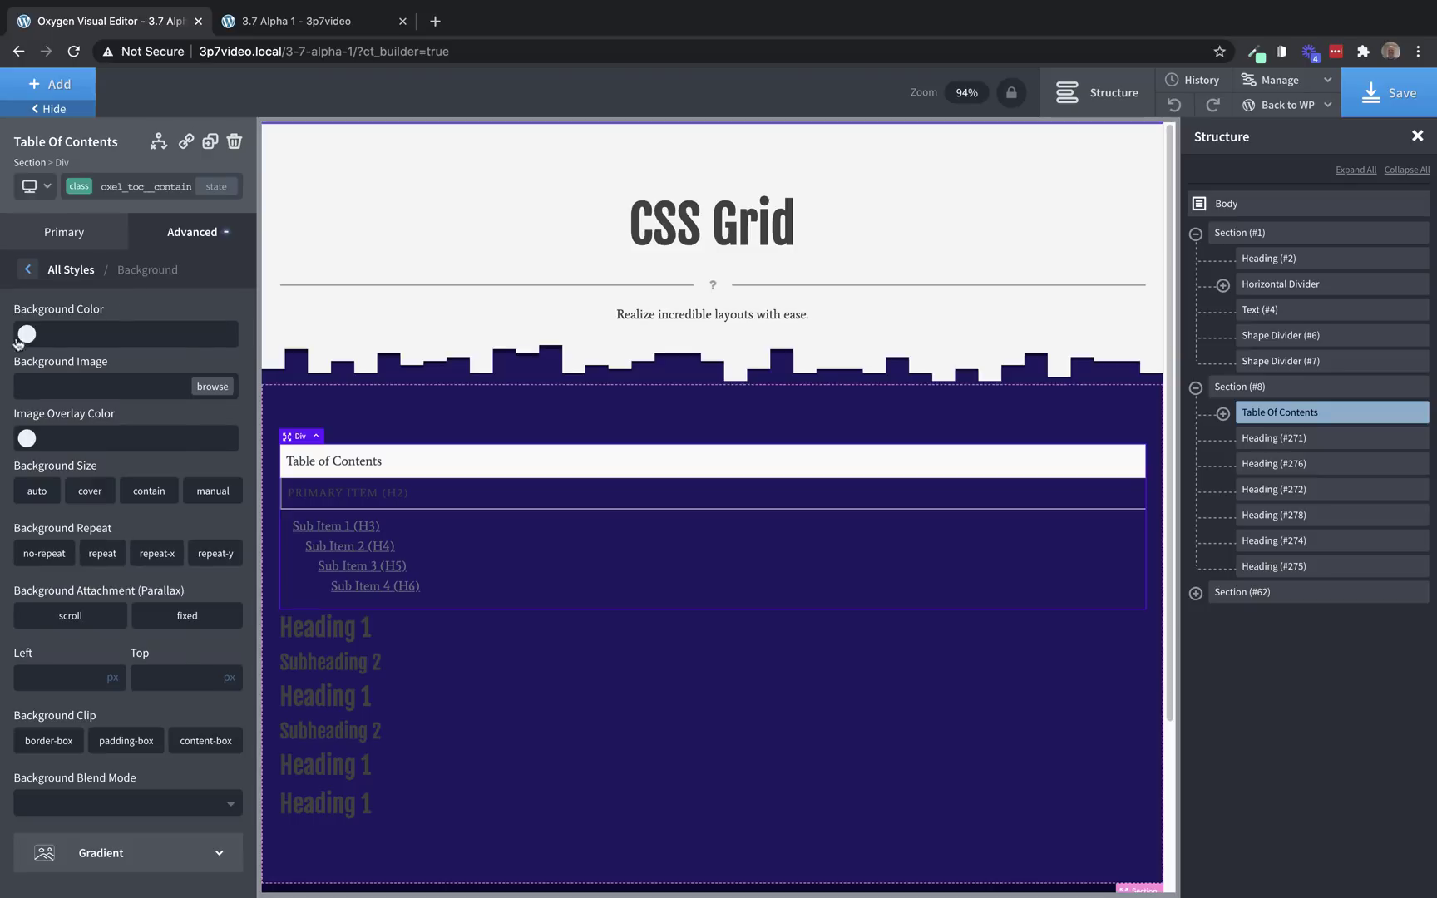
{"action": "left_click", "coordinate": [19, 336]}
{"action": "left_click", "coordinate": [4, 336]}
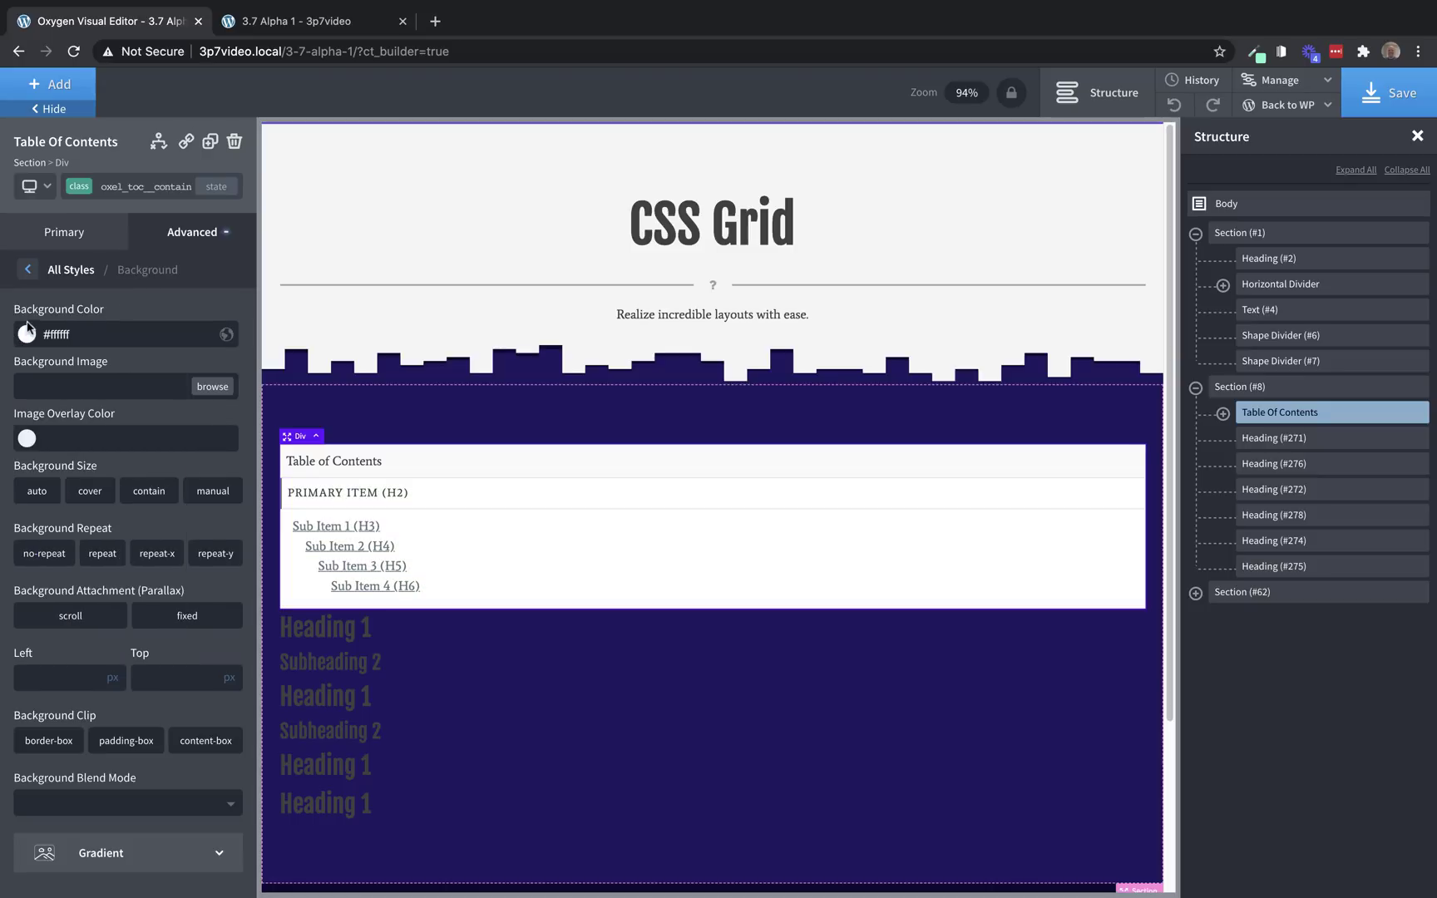
{"action": "left_click", "coordinate": [1418, 138]}
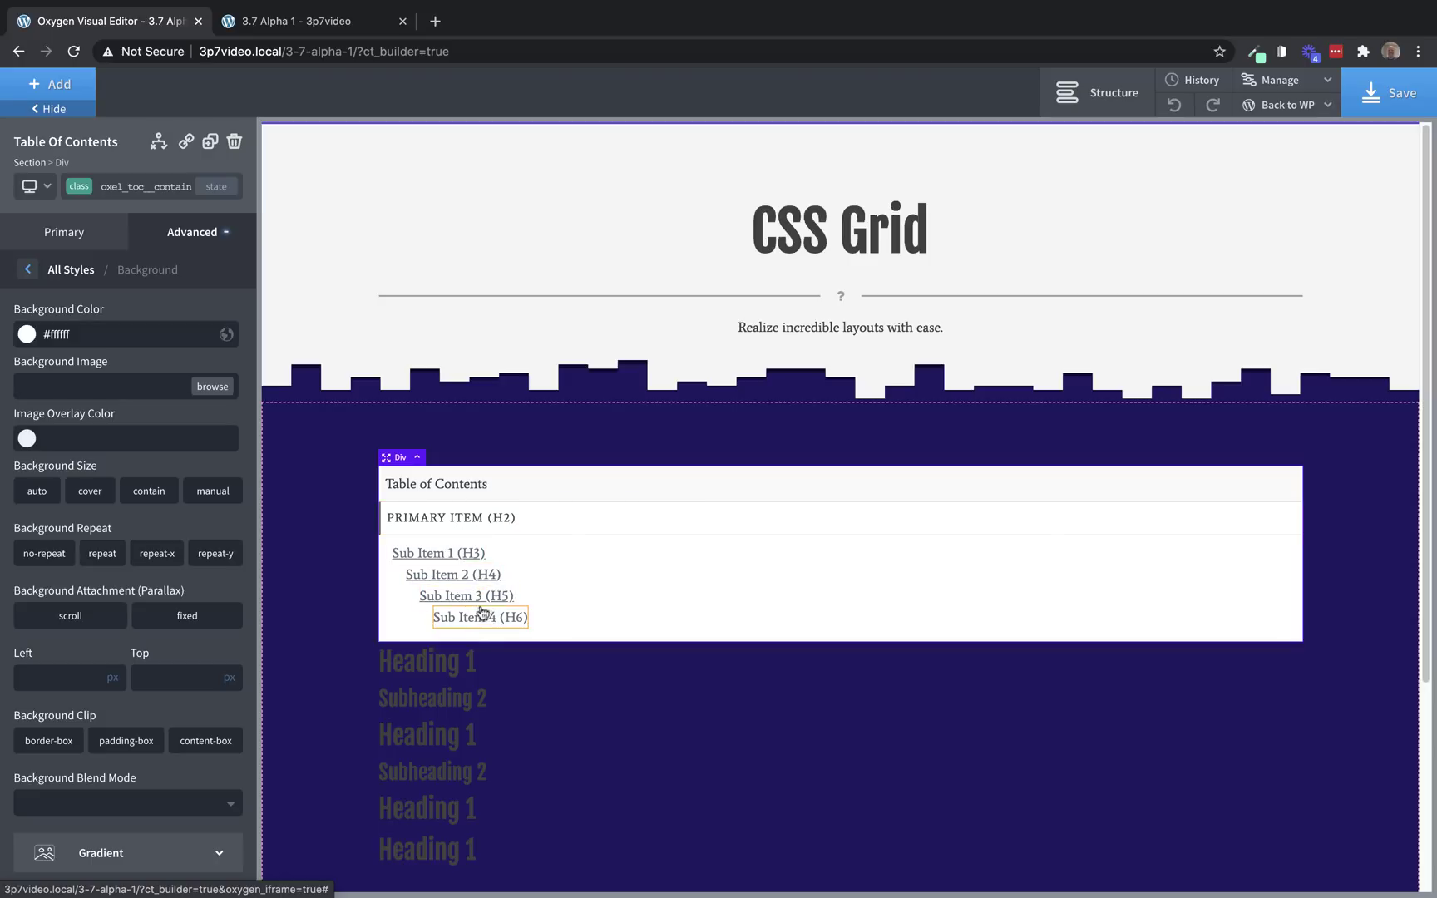
{"action": "left_click", "coordinate": [1404, 109]}
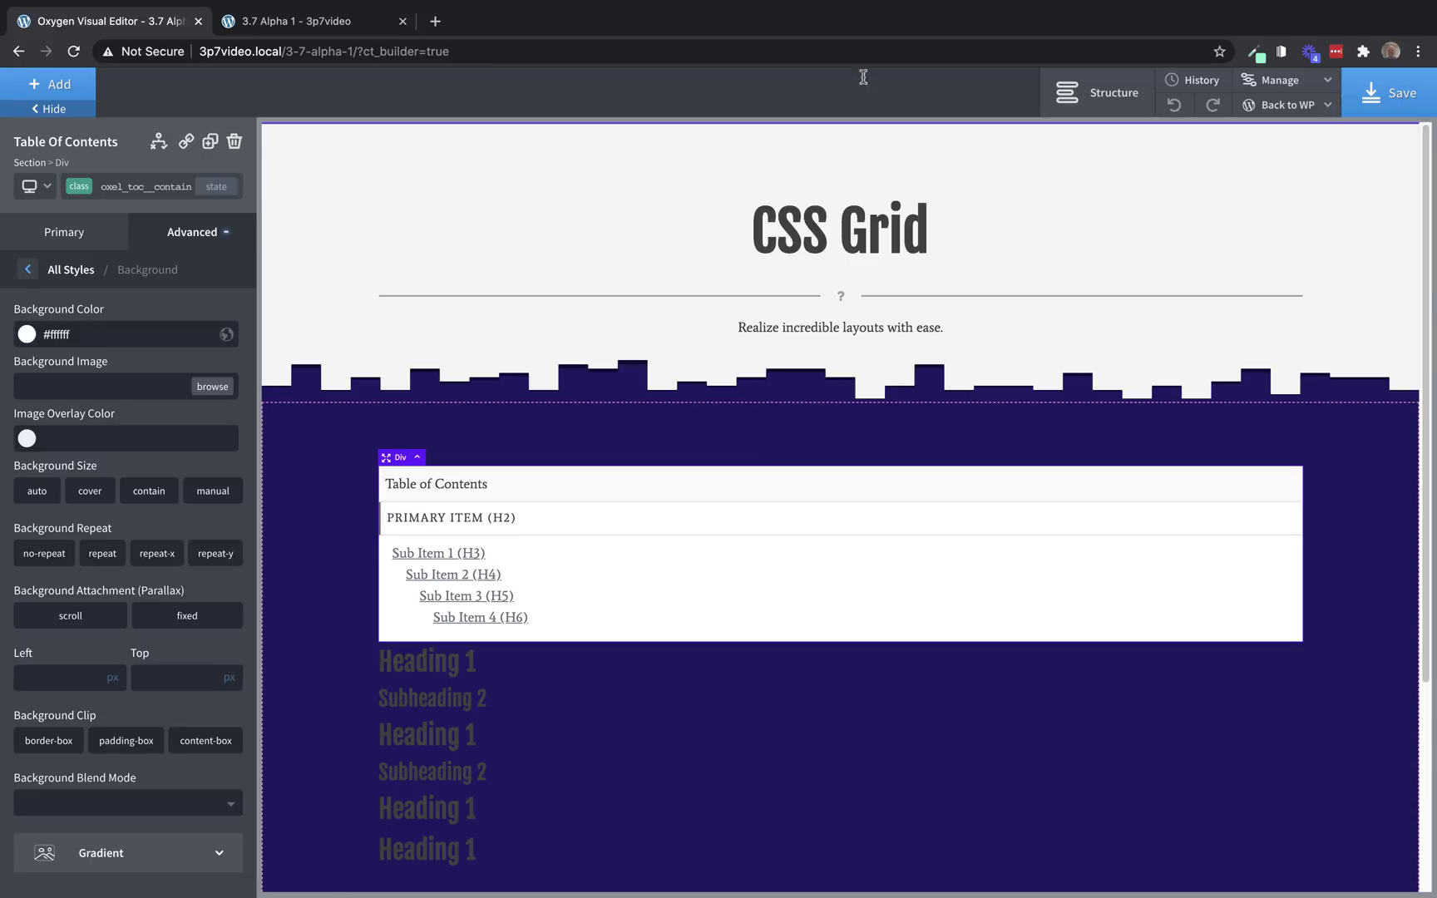
{"action": "left_click", "coordinate": [300, 21]}
{"action": "left_click", "coordinate": [74, 52]}
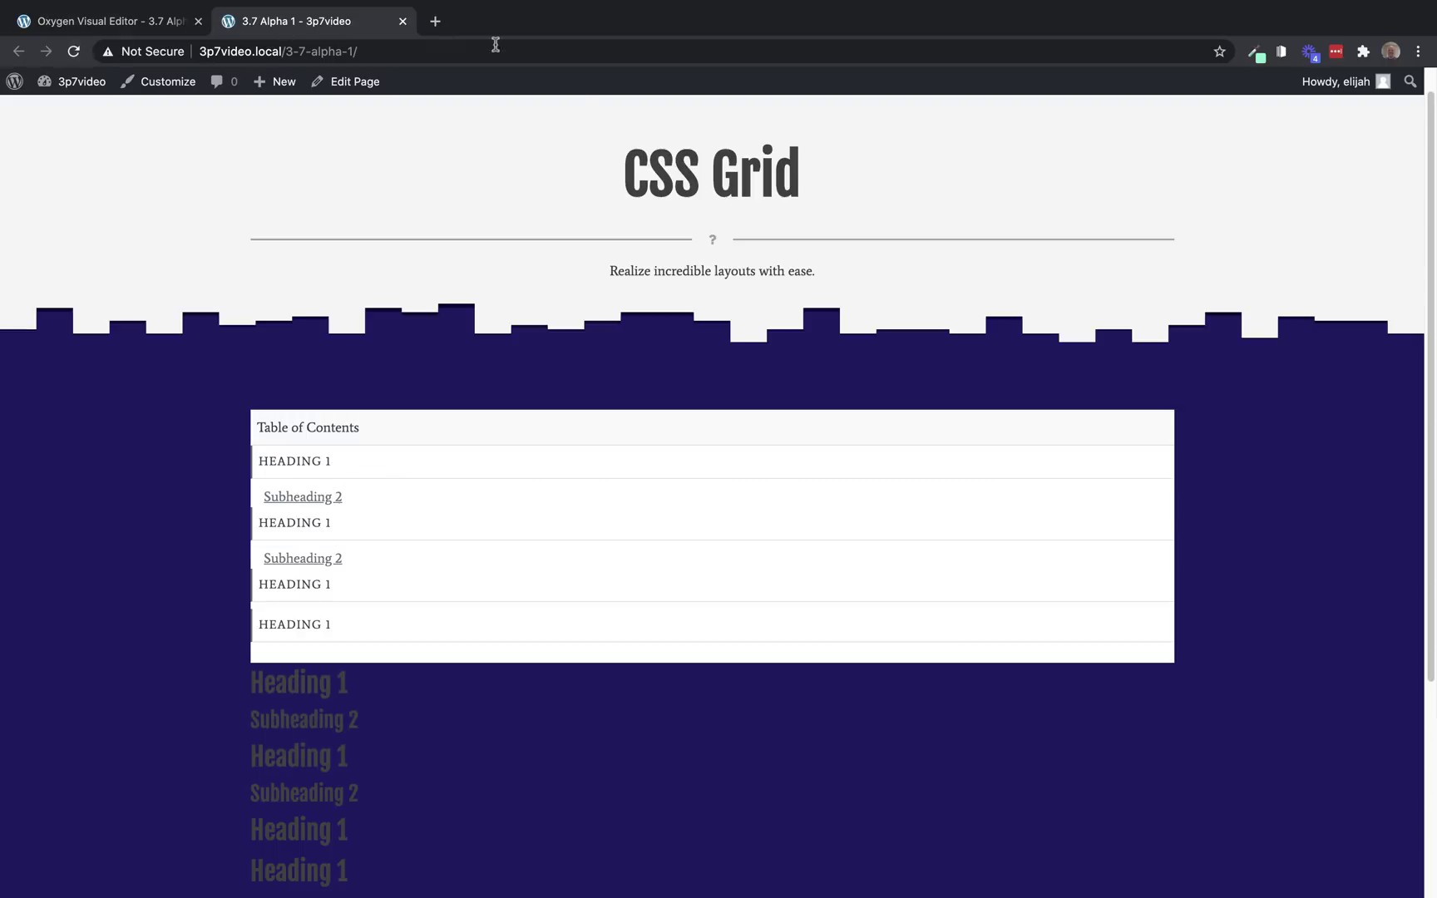
{"action": "scroll", "coordinate": [1228, 324], "scroll_direction": "down", "scroll_amount": 3}
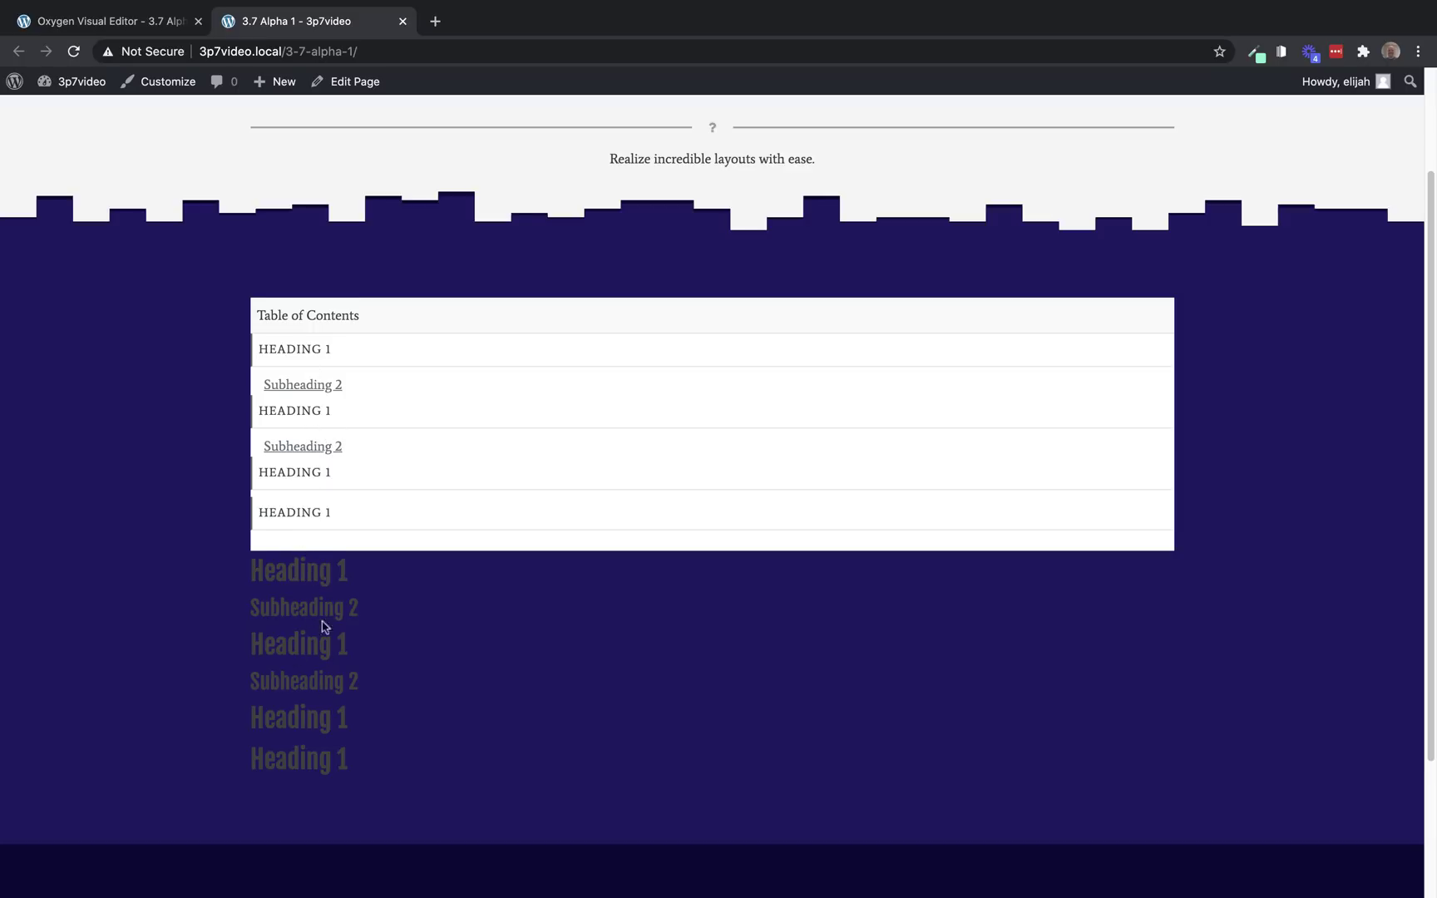
{"action": "scroll", "coordinate": [321, 626], "scroll_direction": "up", "scroll_amount": 1}
{"action": "left_click", "coordinate": [150, 21]}
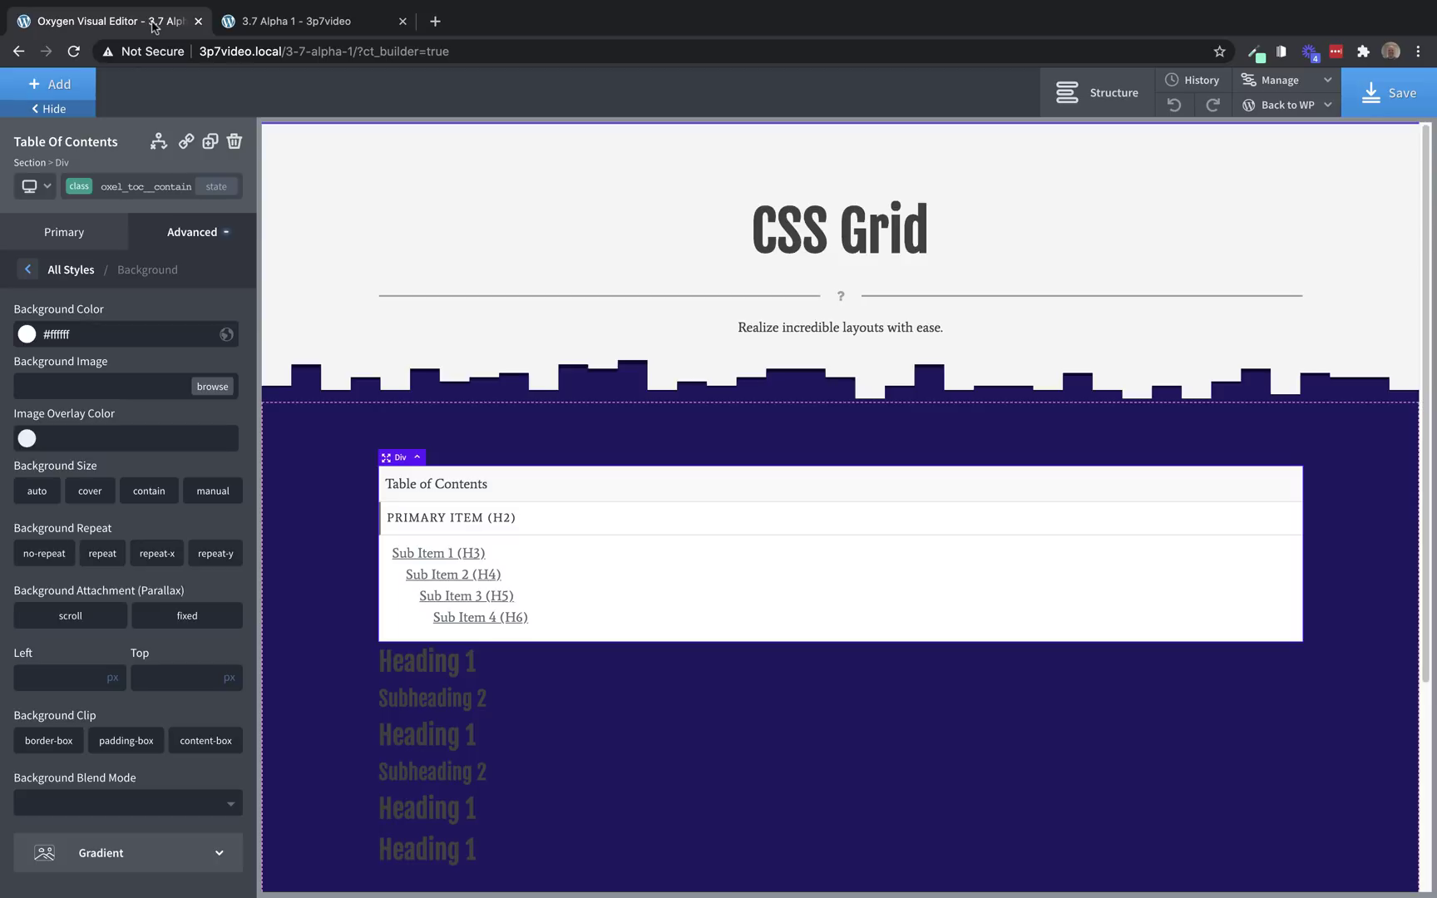
Give the table of contents' primary H2 item a Global Purple background
{"action": "left_click", "coordinate": [592, 525]}
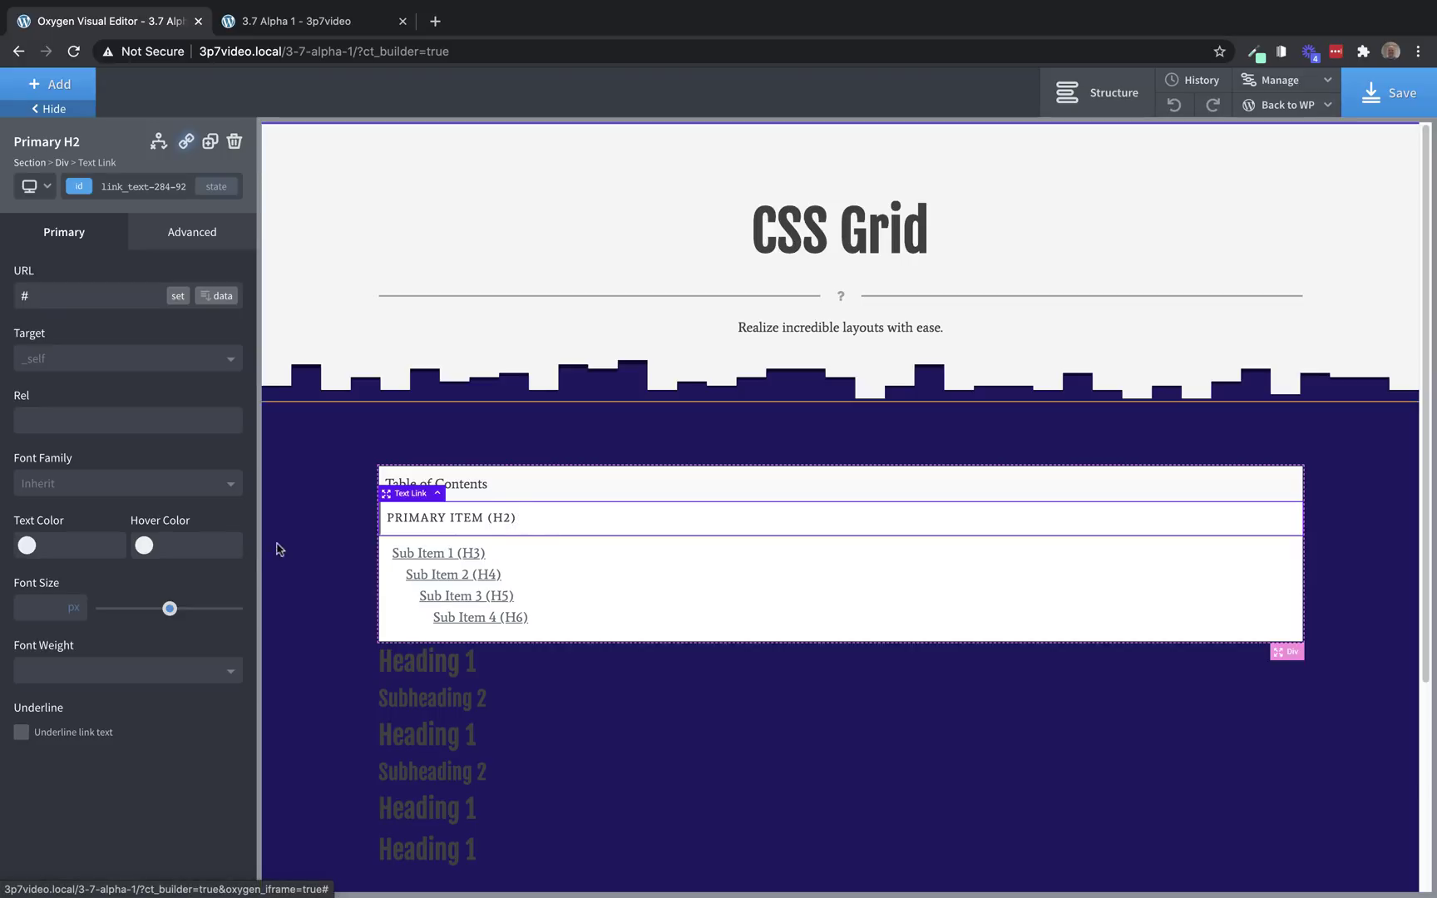
{"action": "left_click", "coordinate": [175, 235]}
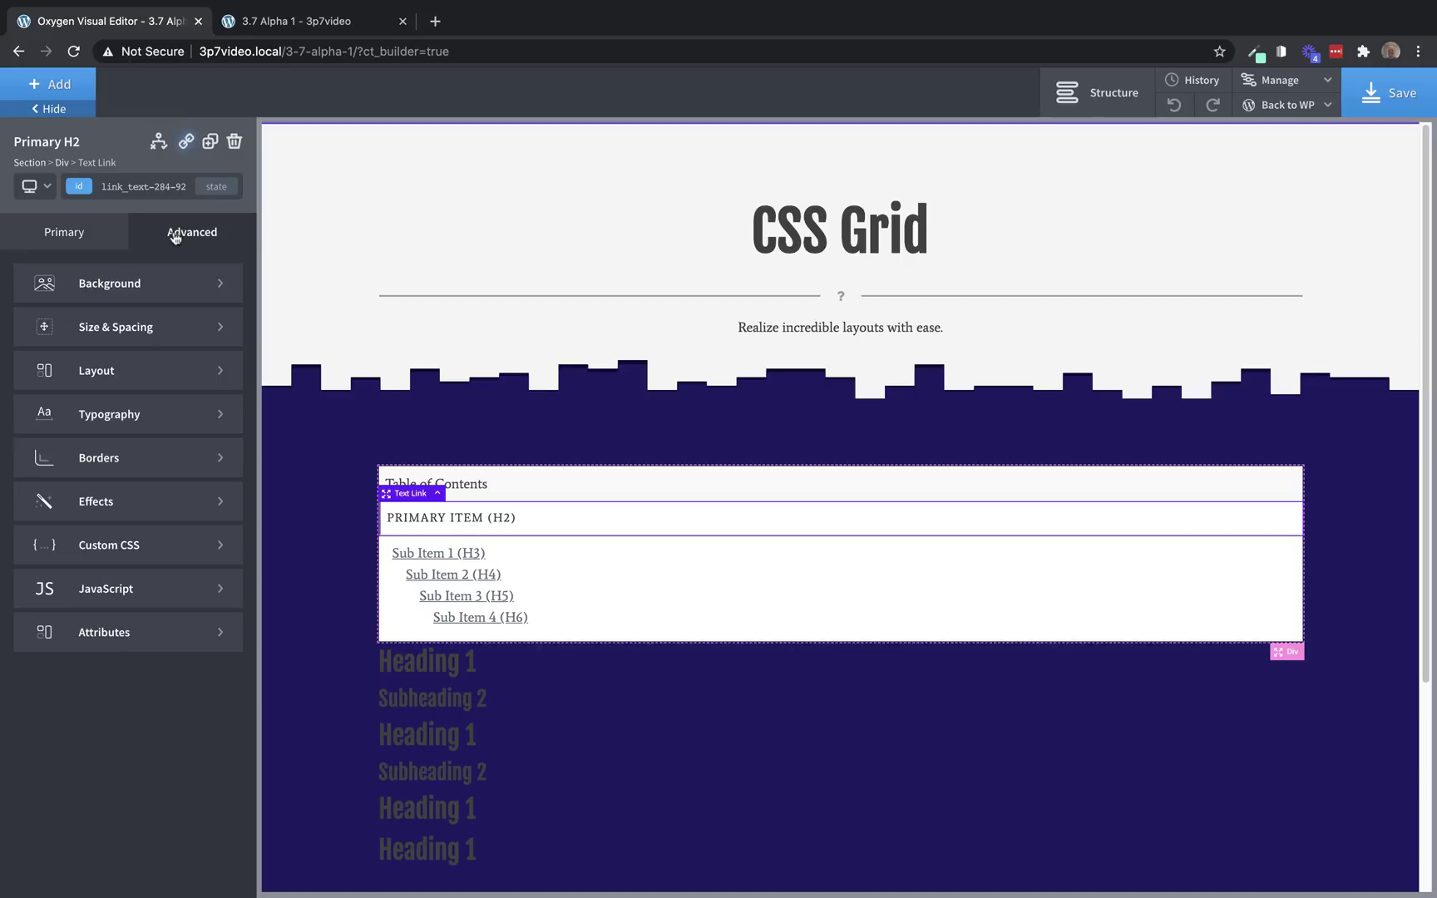
{"action": "left_click", "coordinate": [100, 282]}
{"action": "left_click", "coordinate": [29, 336]}
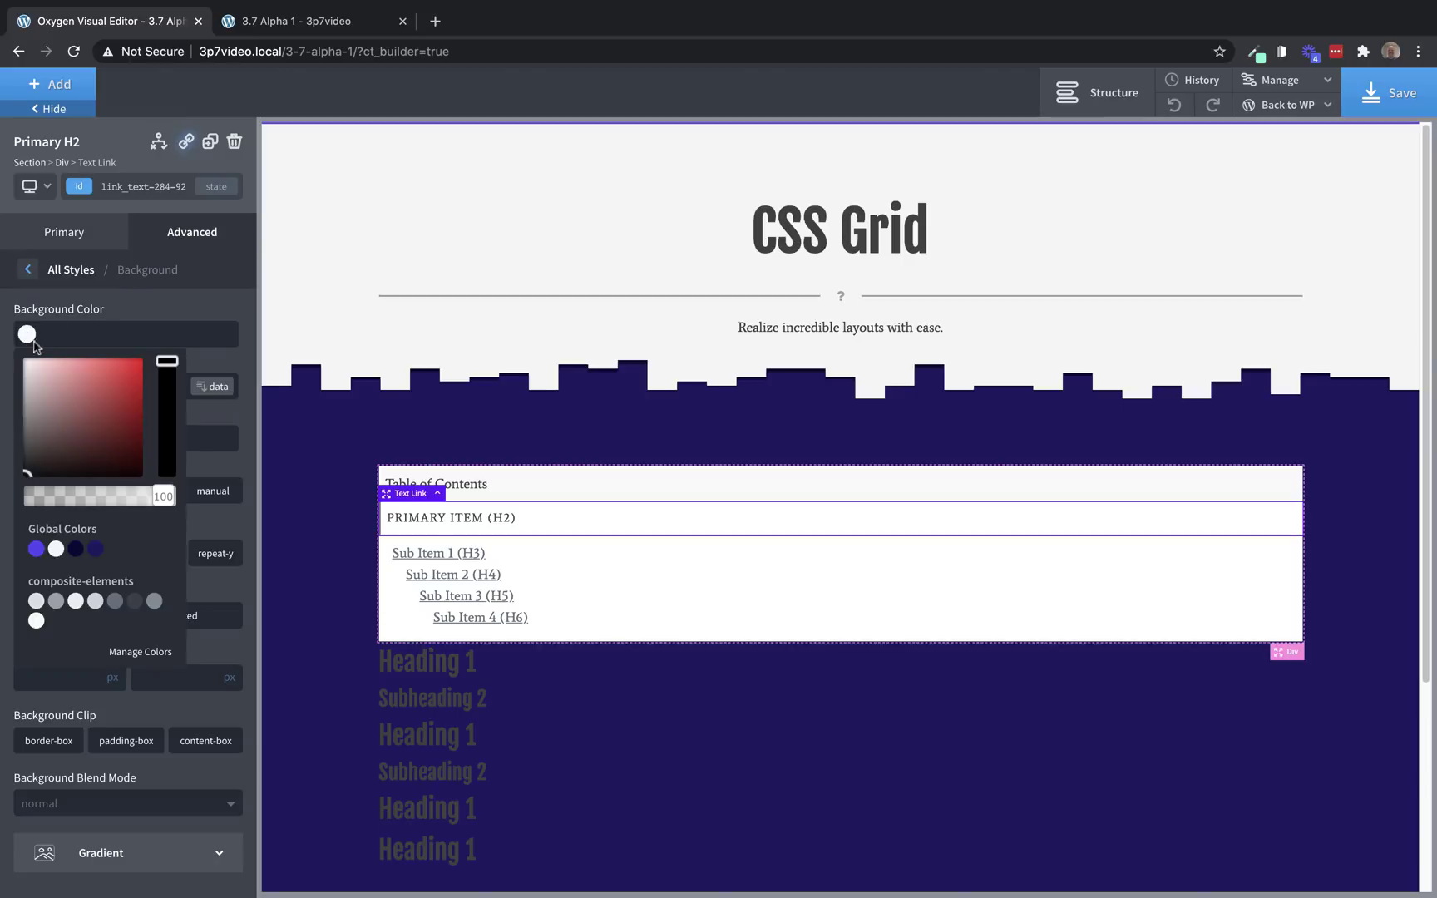
{"action": "left_click", "coordinate": [36, 549]}
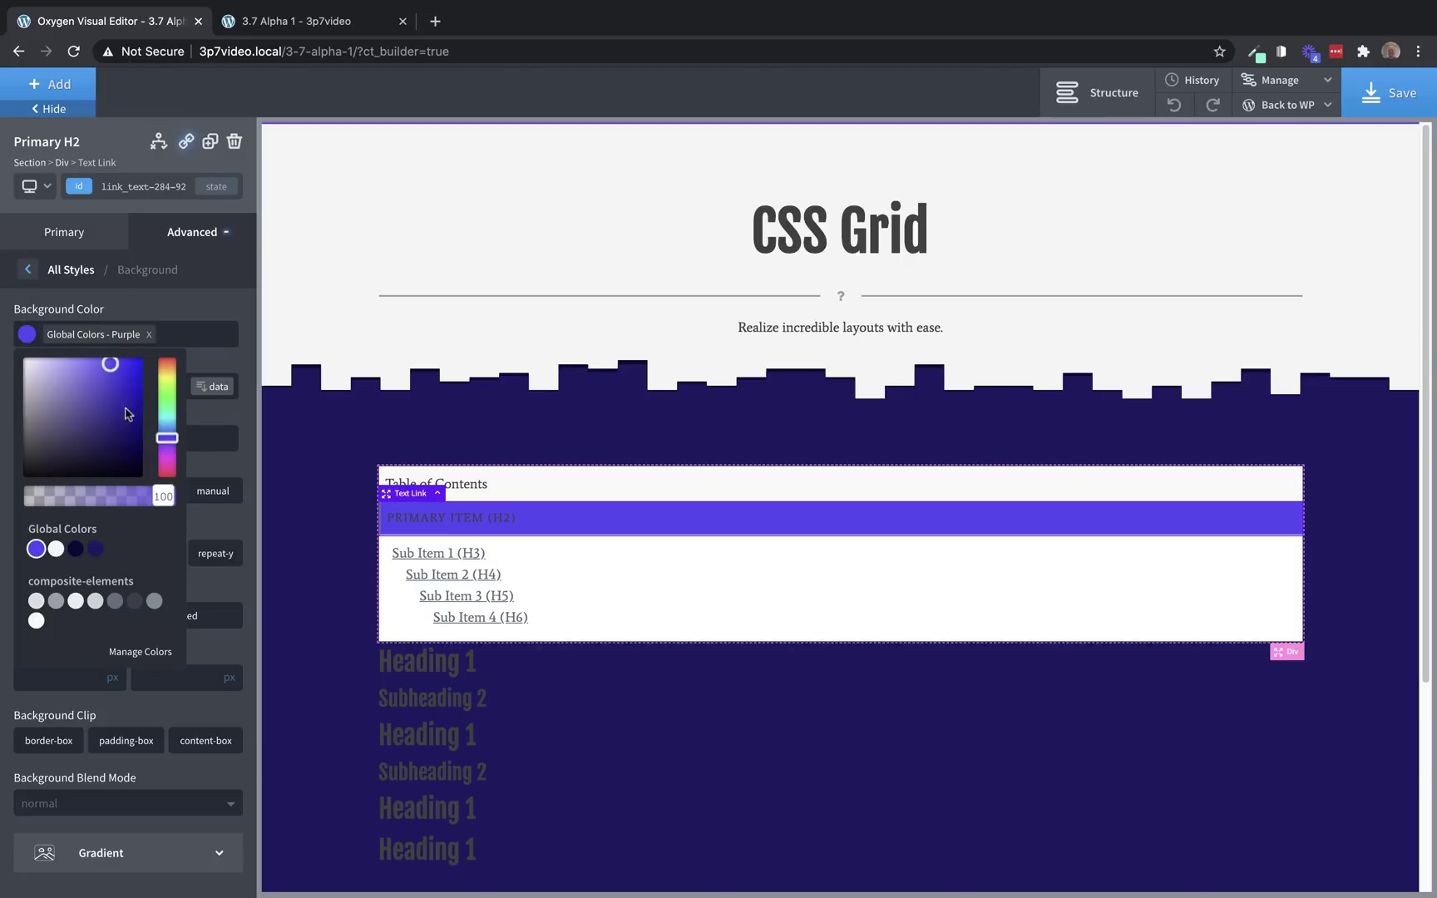
Set the primary item's typography colour to white #ffffff
{"action": "left_click", "coordinate": [208, 239]}
{"action": "left_click", "coordinate": [125, 407]}
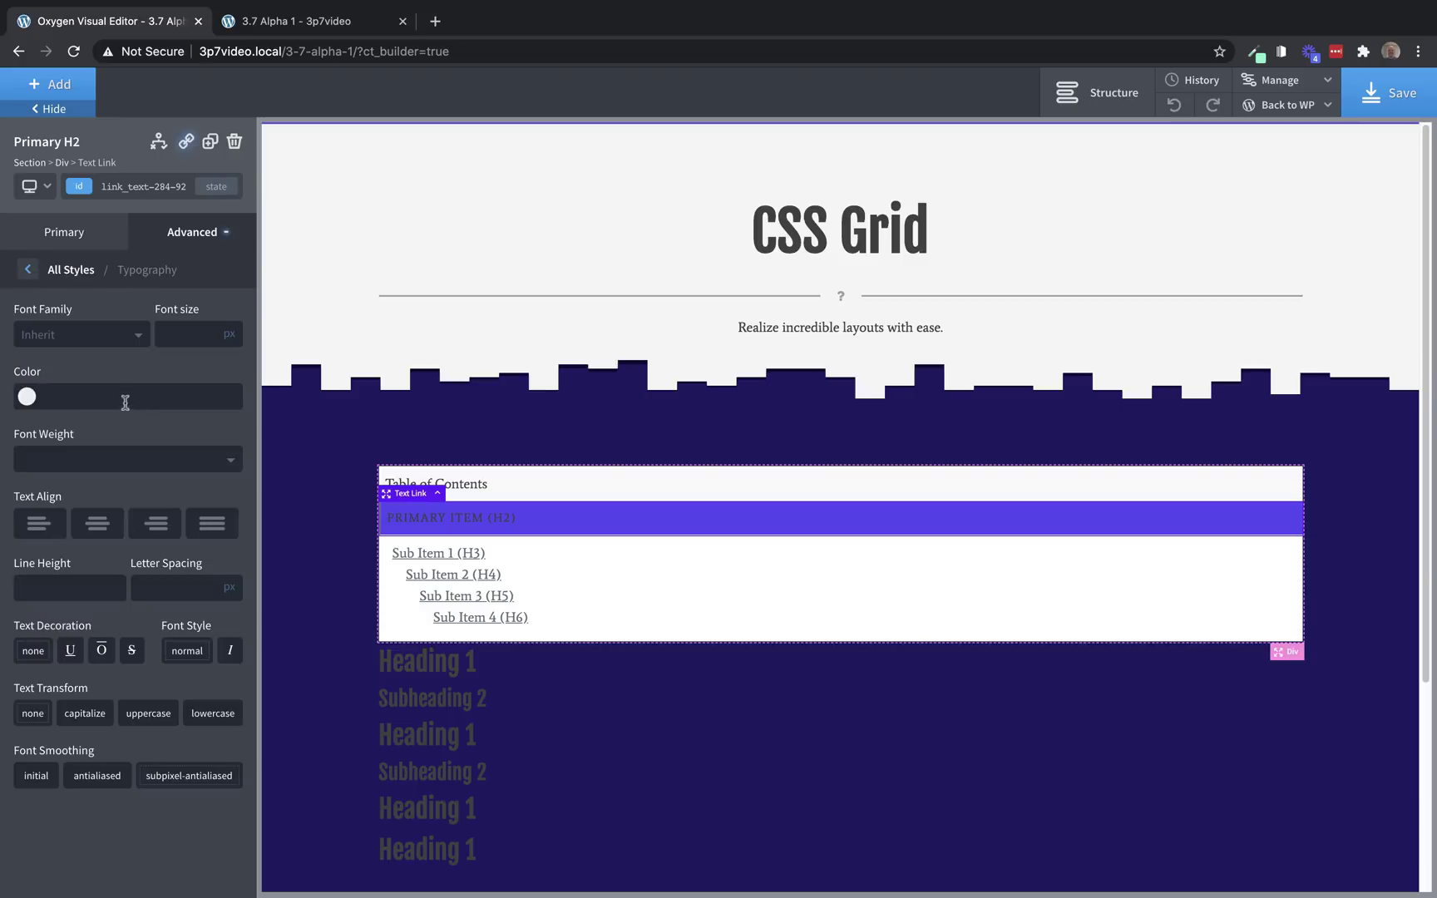
{"action": "left_click", "coordinate": [27, 397]}
{"action": "left_click", "coordinate": [55, 458]}
{"action": "left_click", "coordinate": [86, 318]}
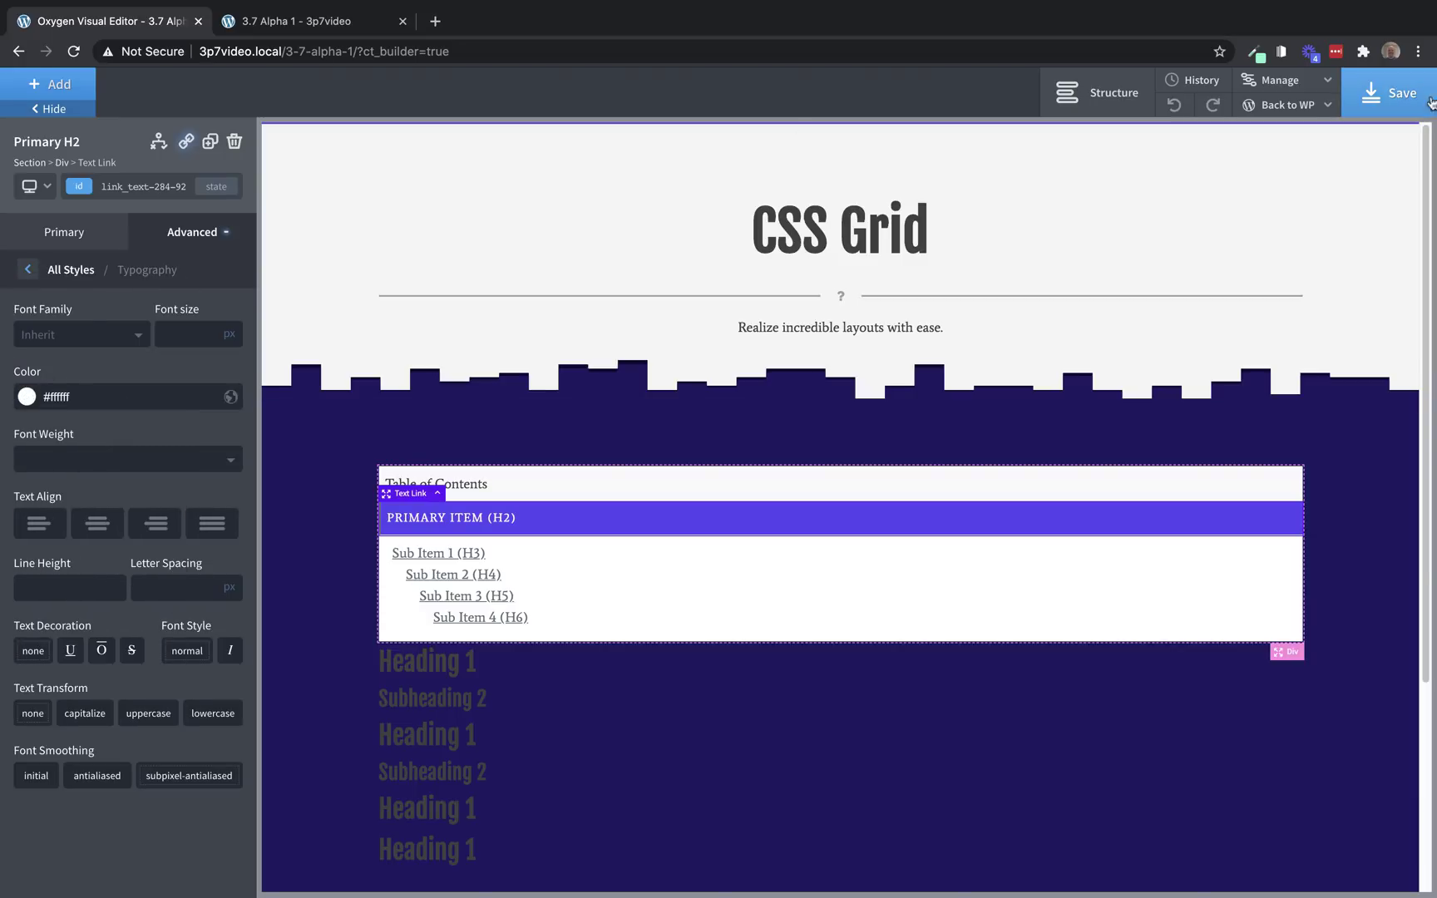
Save the page and reload the live tab to confirm the styling
{"action": "left_click", "coordinate": [1388, 92]}
{"action": "left_click", "coordinate": [332, 25]}
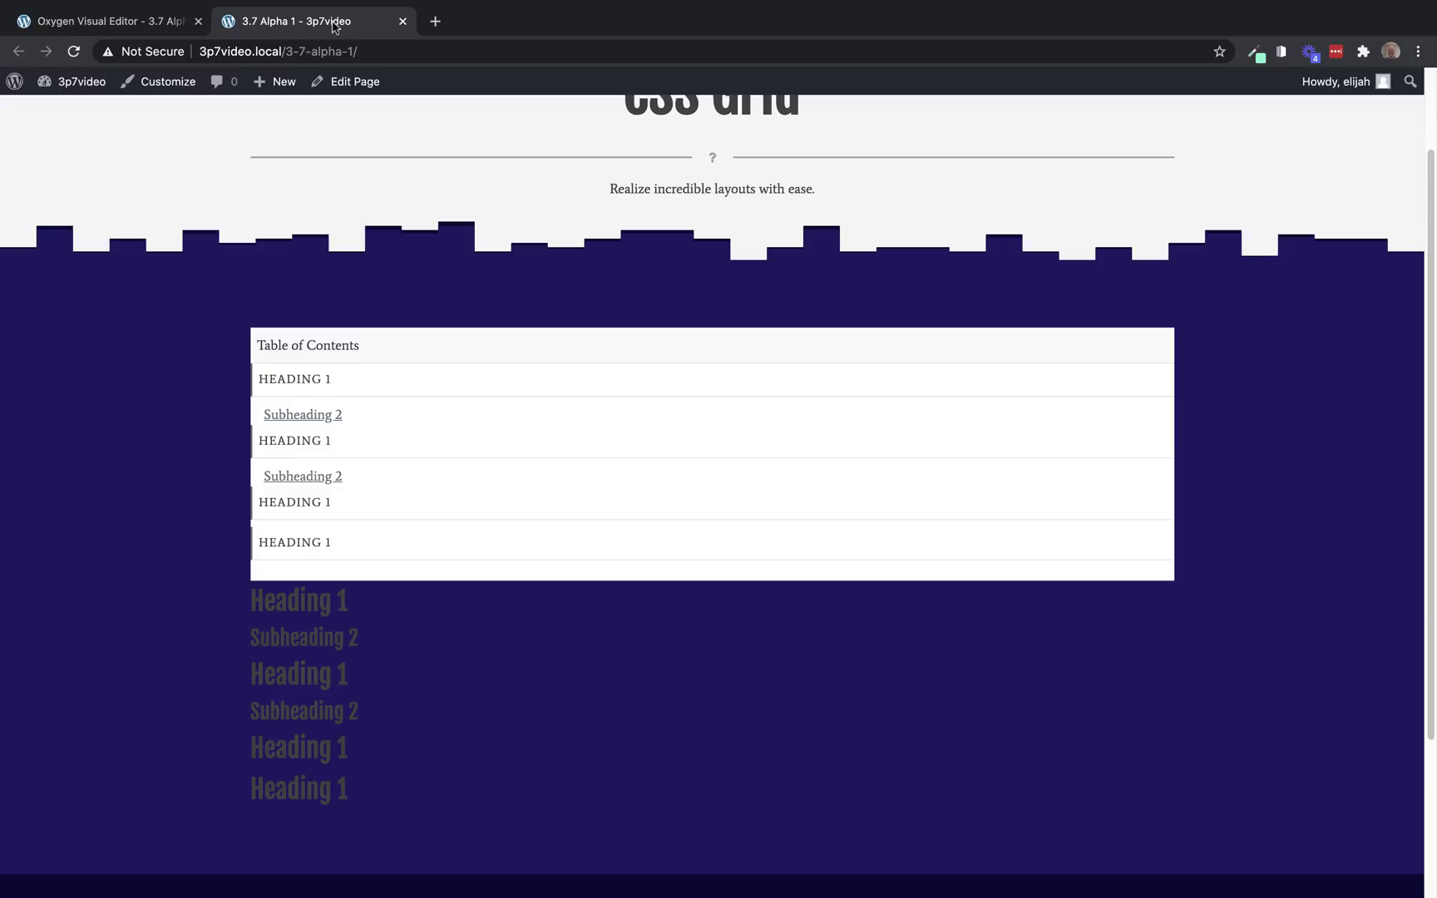
{"action": "left_click", "coordinate": [73, 50]}
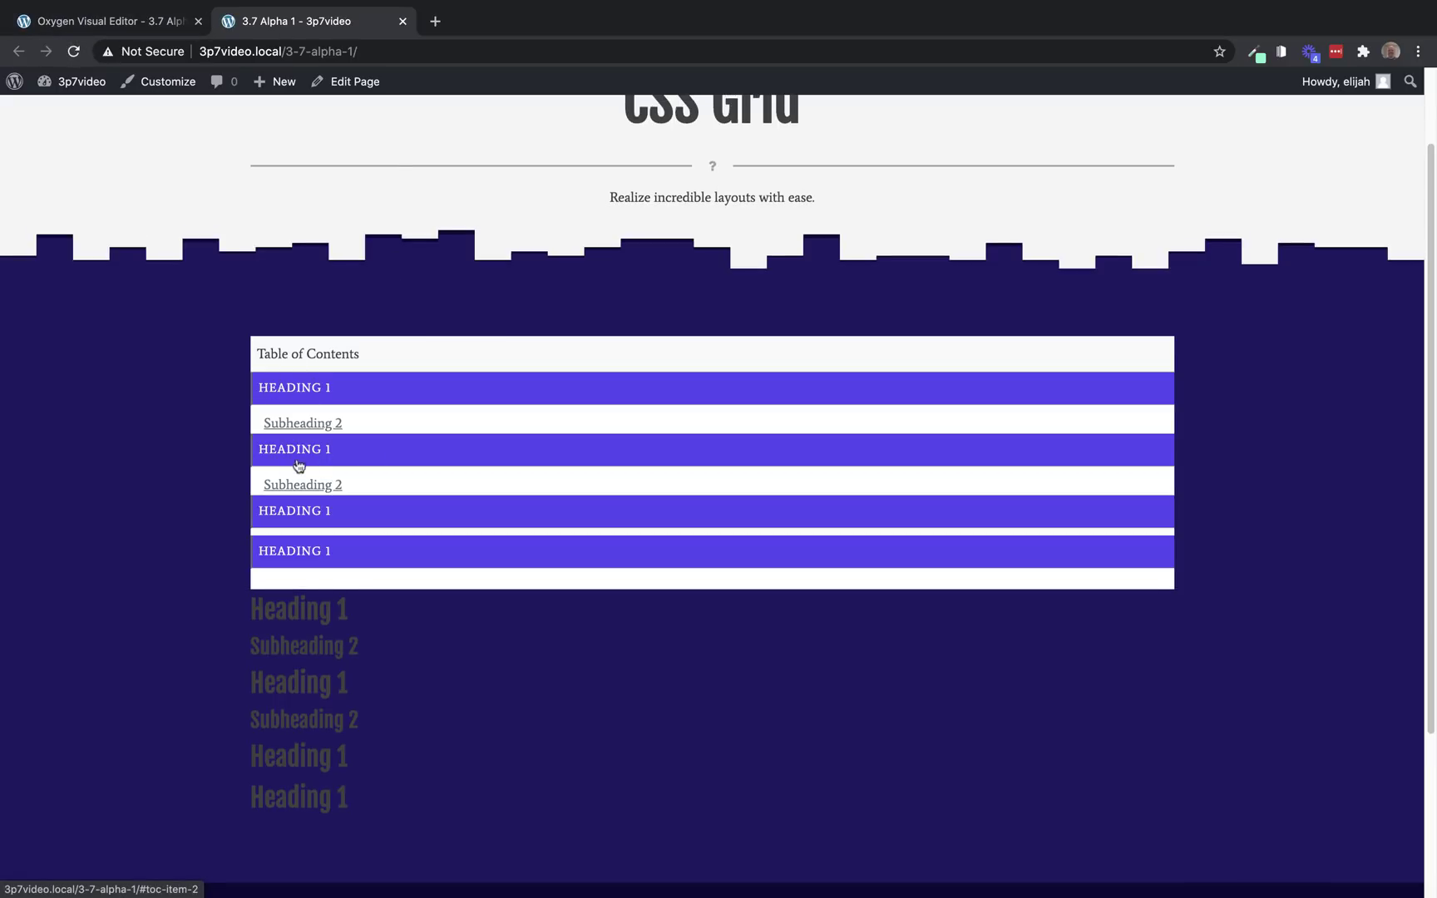
{"action": "left_click", "coordinate": [167, 21]}
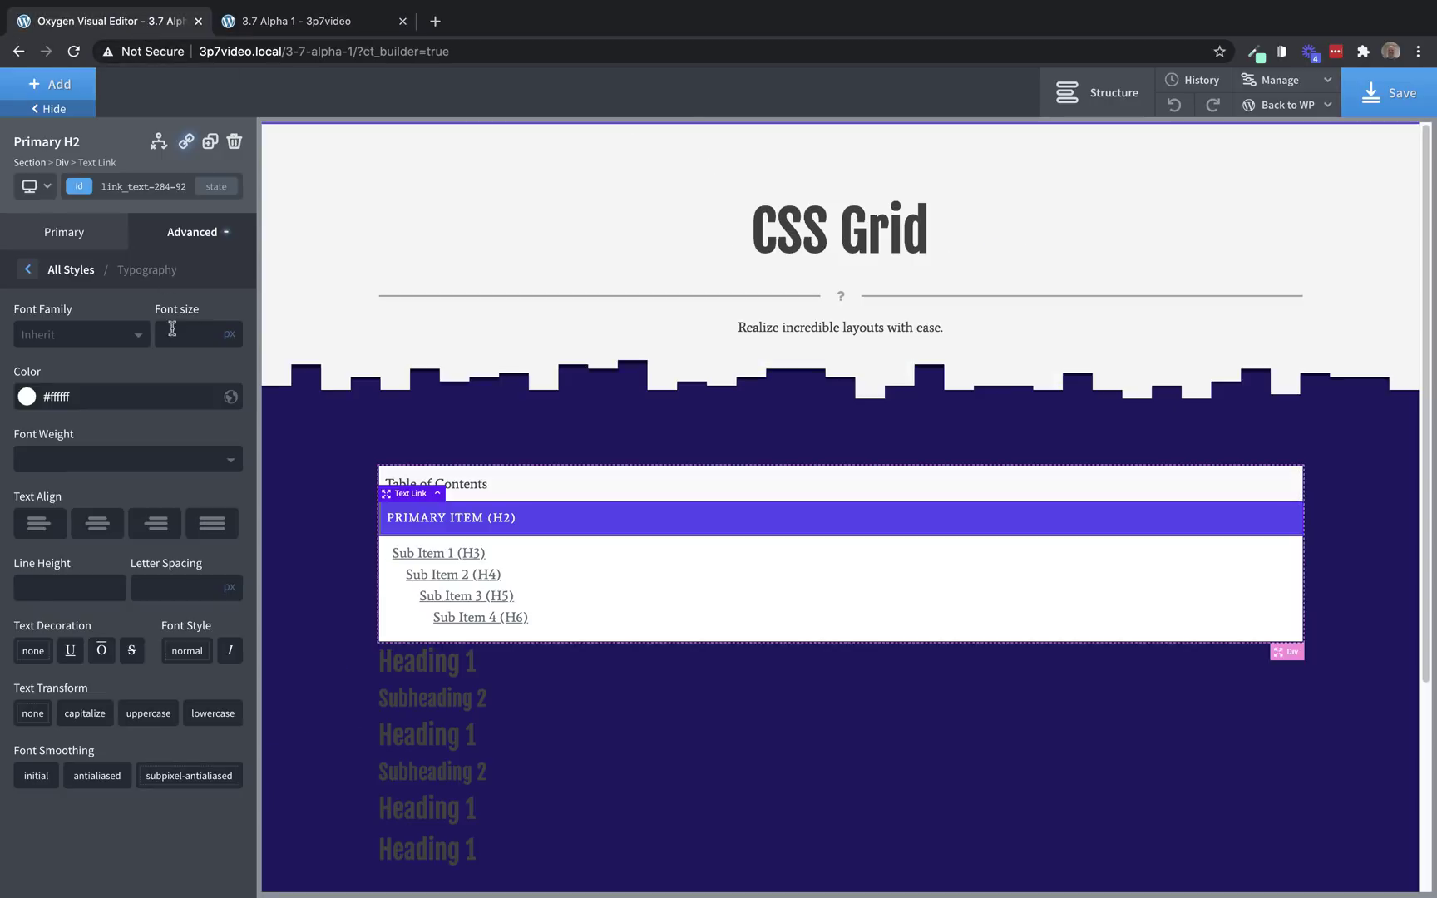
Review the JavaScript of the Table of Contents' TOCCode block
{"action": "left_click", "coordinate": [1142, 105]}
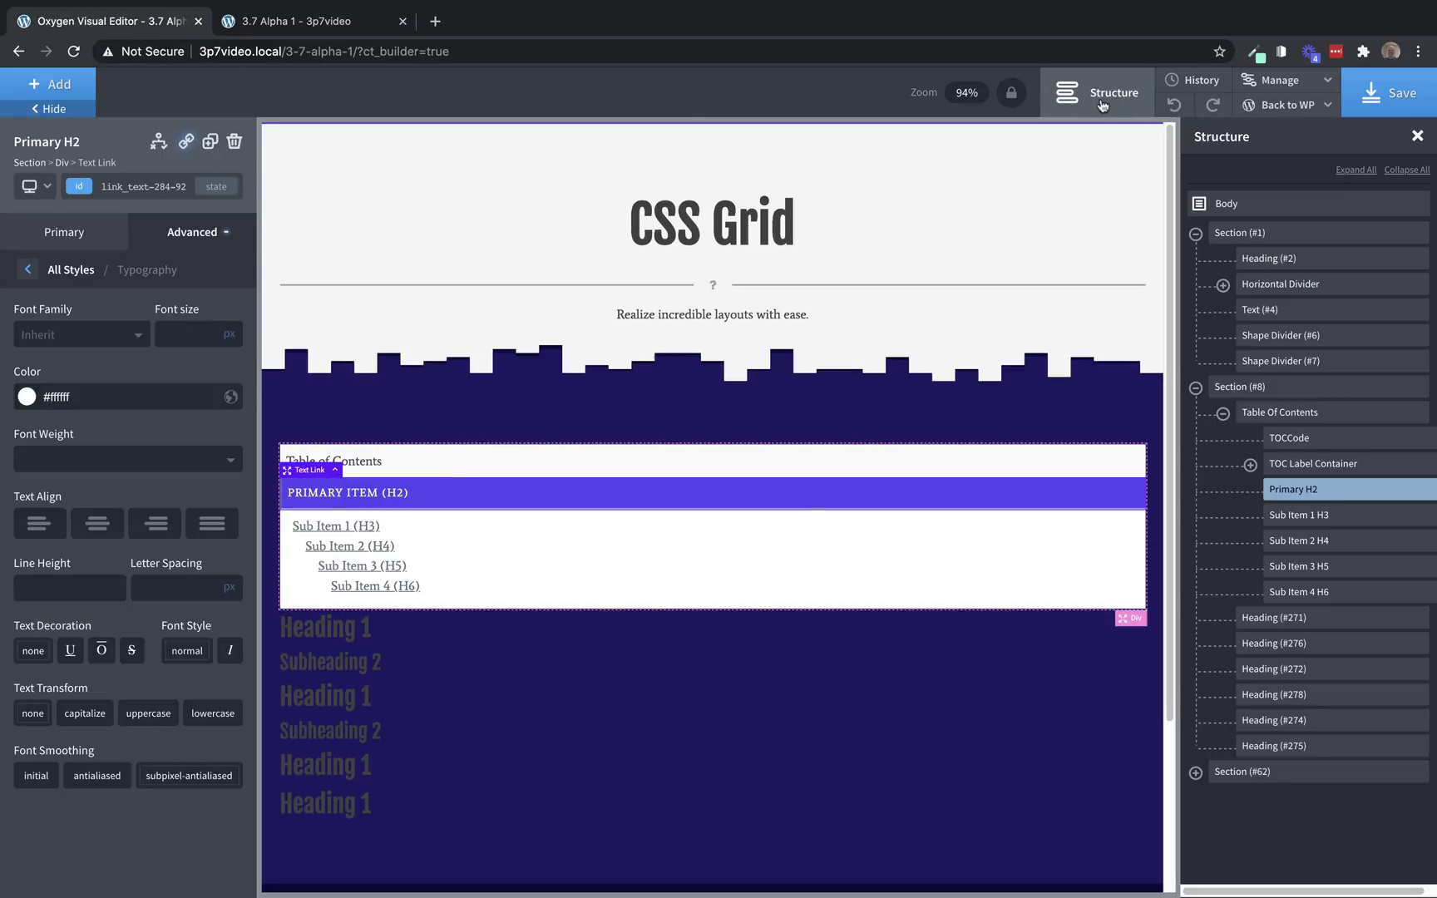
{"action": "left_click", "coordinate": [1313, 448]}
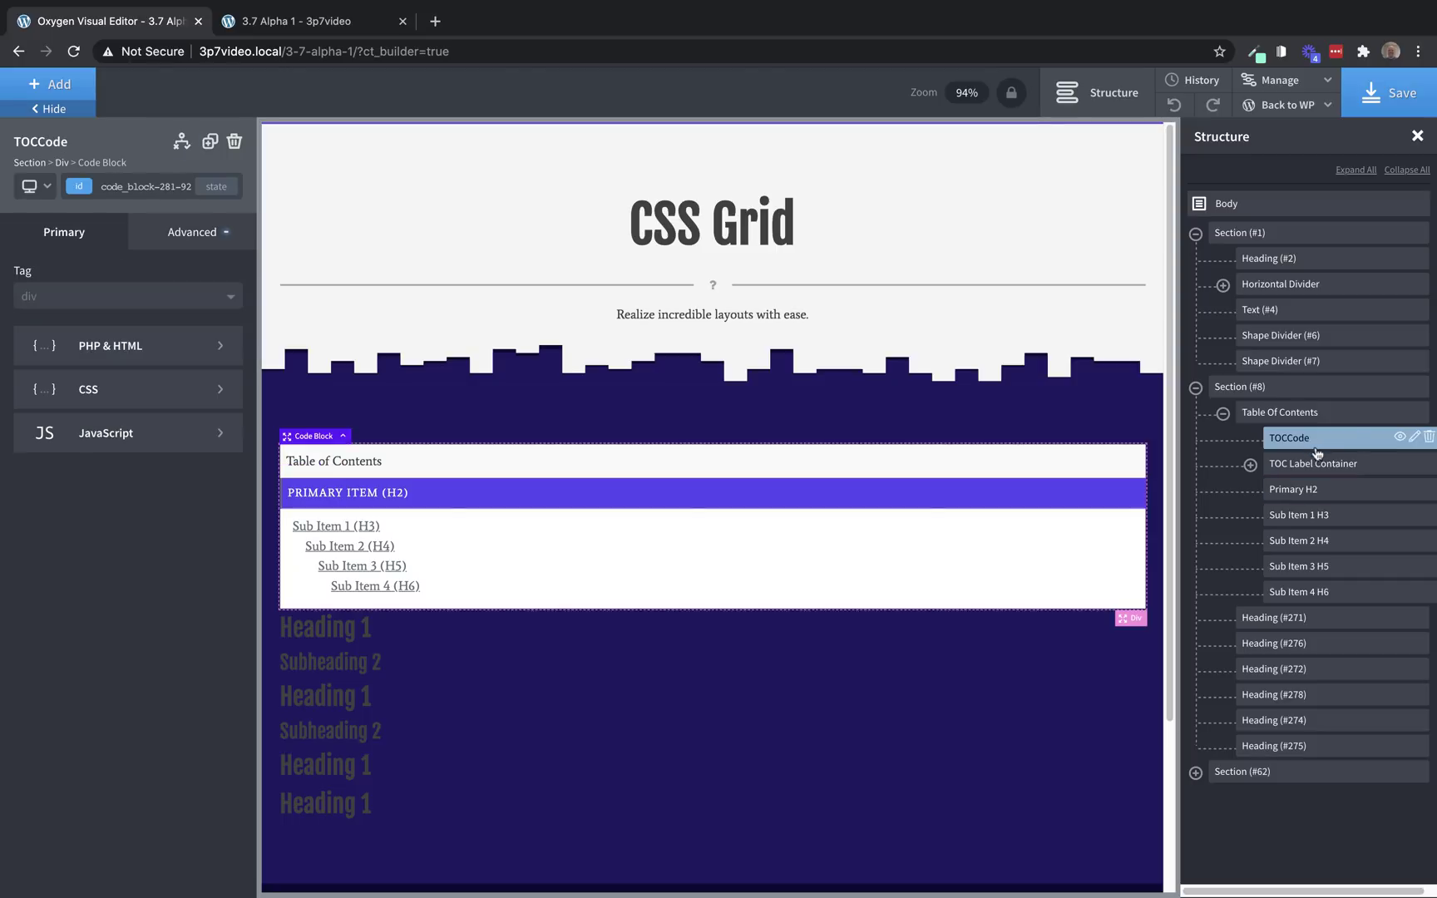
{"action": "left_click", "coordinate": [125, 432]}
{"action": "mouse_move", "coordinate": [713, 318]}
{"action": "left_mouse_down"}
{"action": "mouse_move", "coordinate": [698, 665]}
{"action": "mouse_move", "coordinate": [707, 302]}
{"action": "left_mouse_up"}
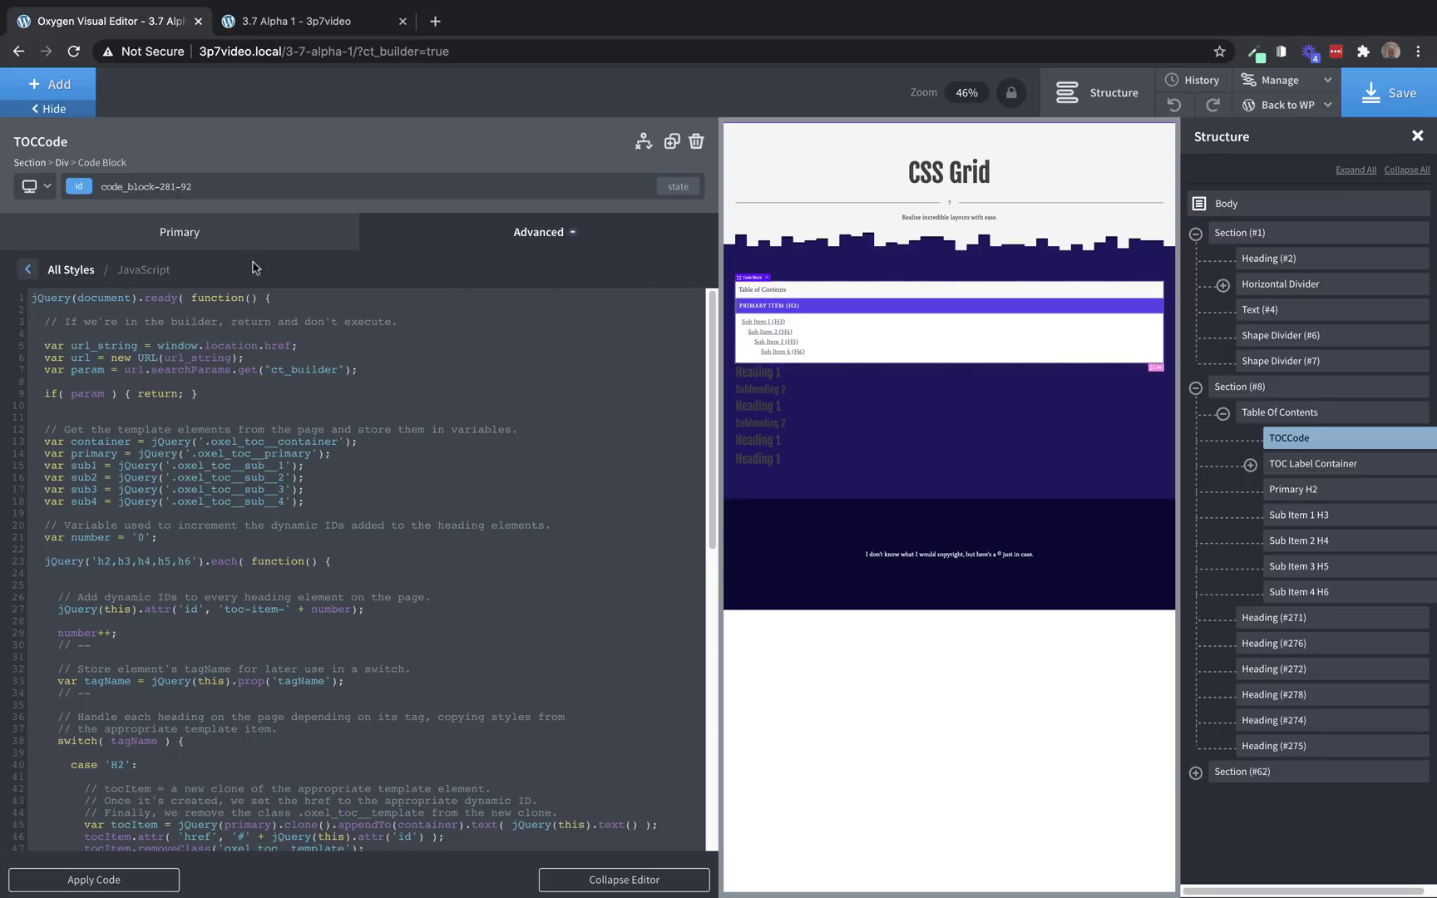
{"action": "left_click", "coordinate": [26, 270]}
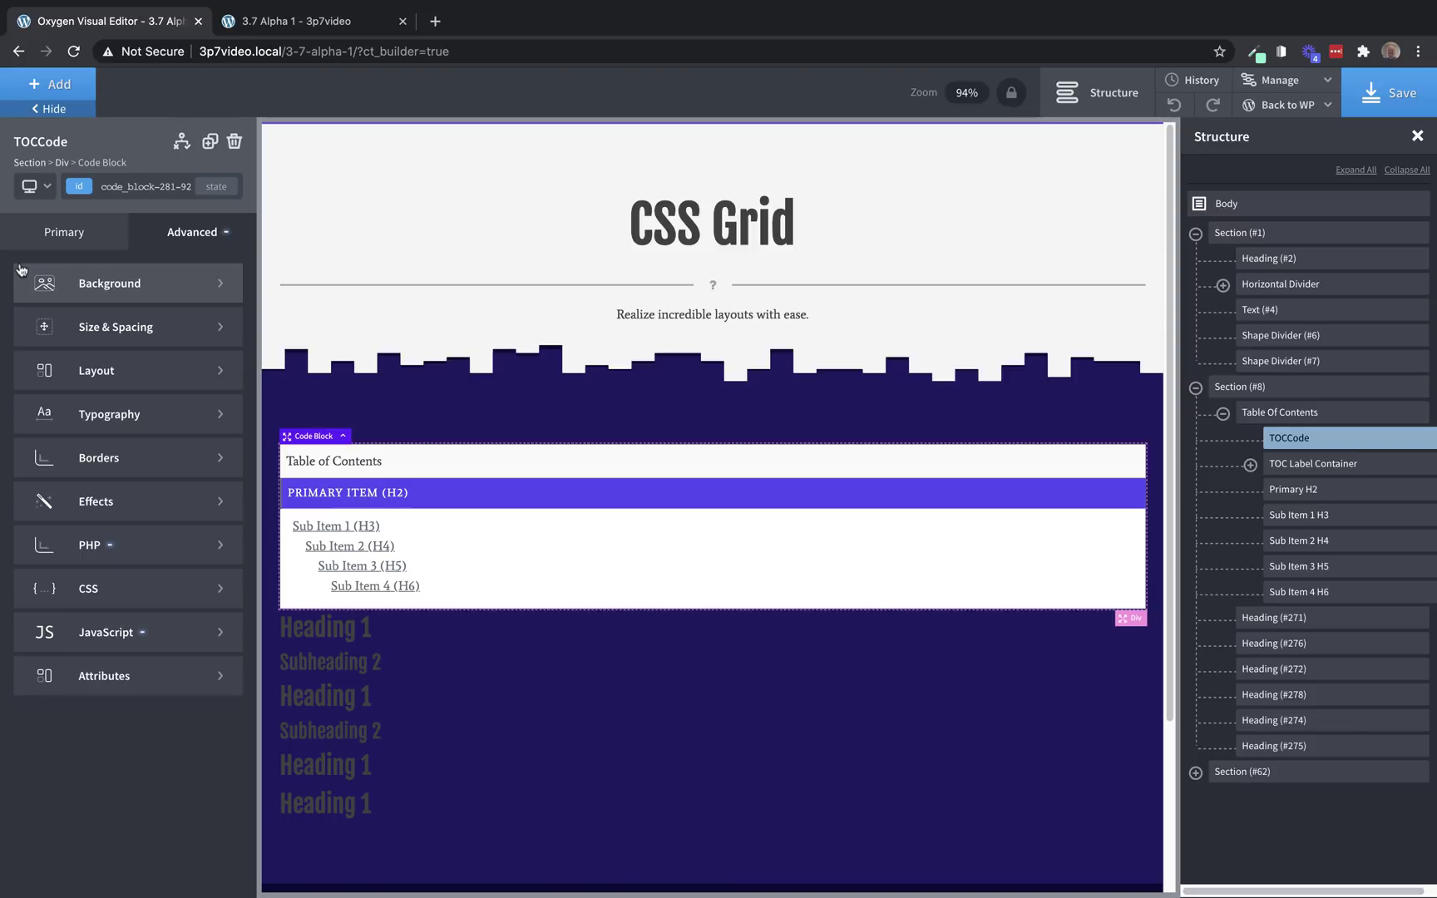